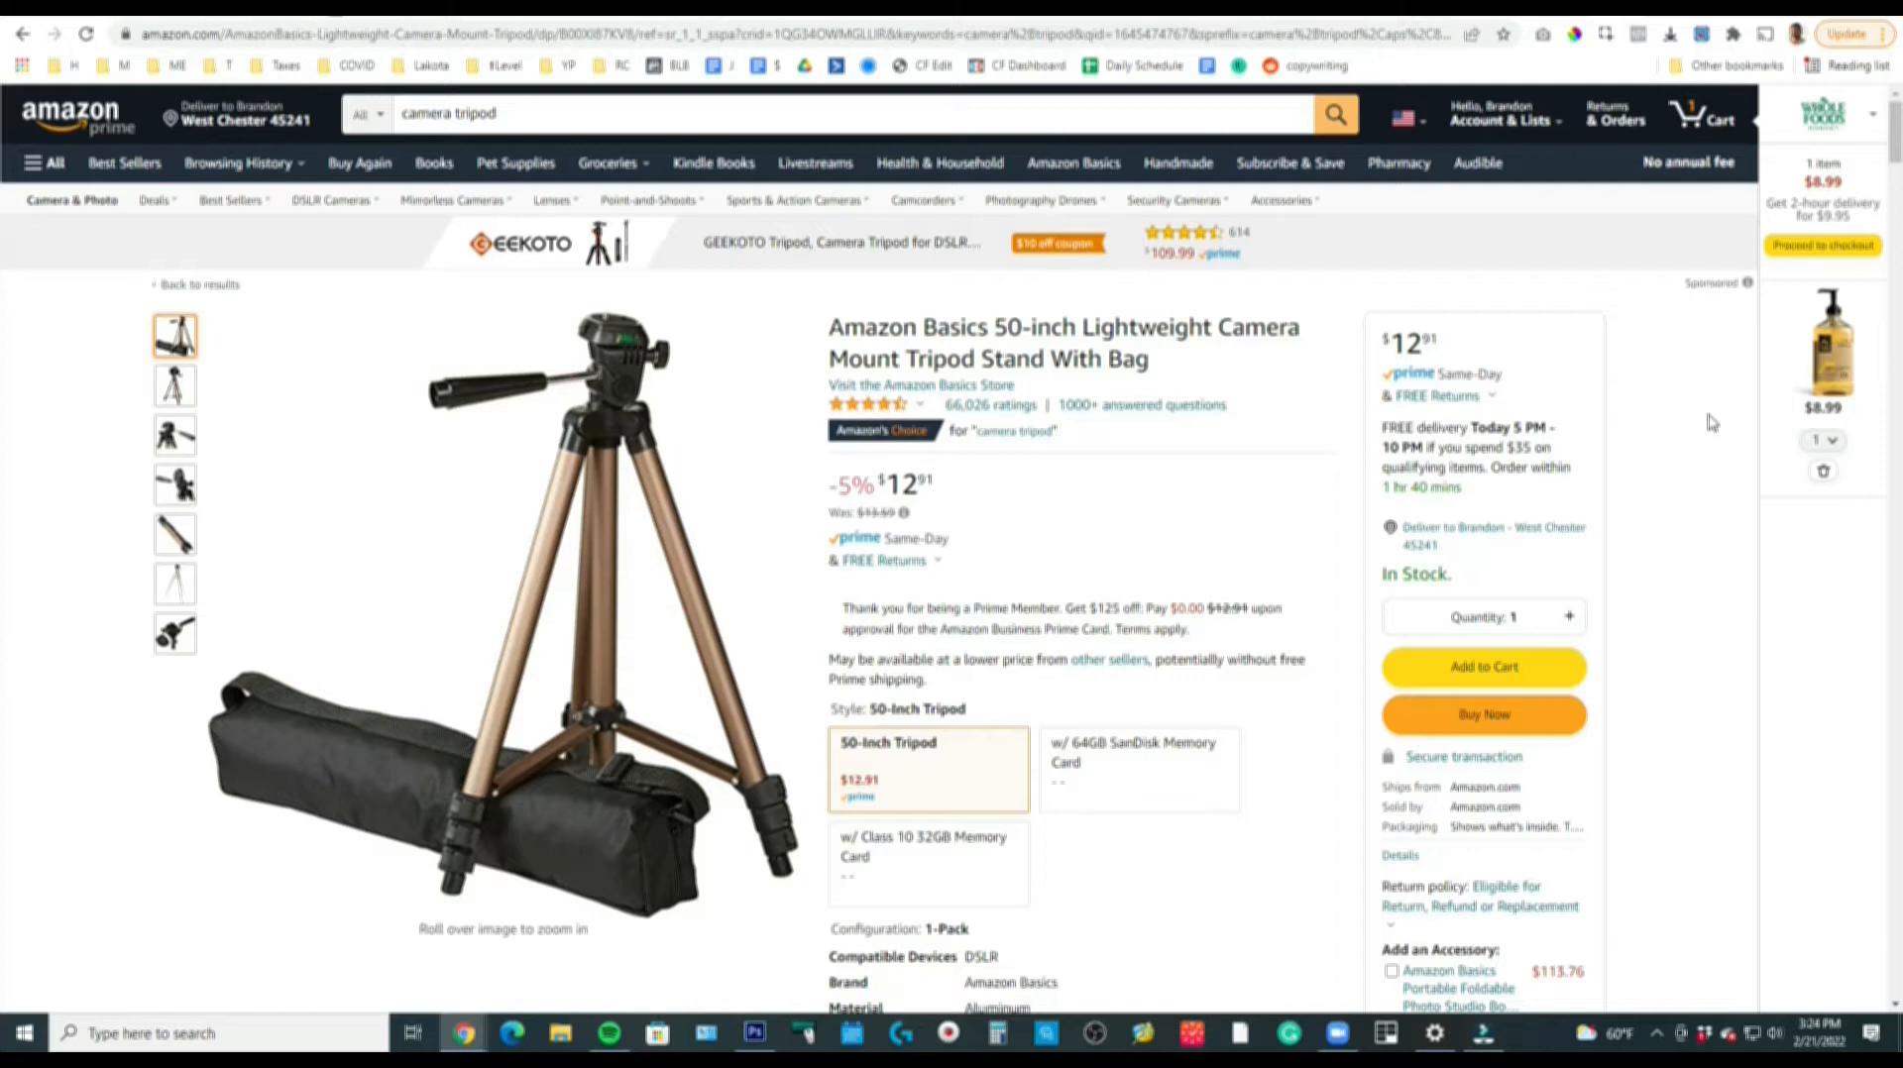
Copy all the "About this item" bullet points of the Amazon Basics 50-inch tripod listing.
scroll(1711, 423, down, 7)
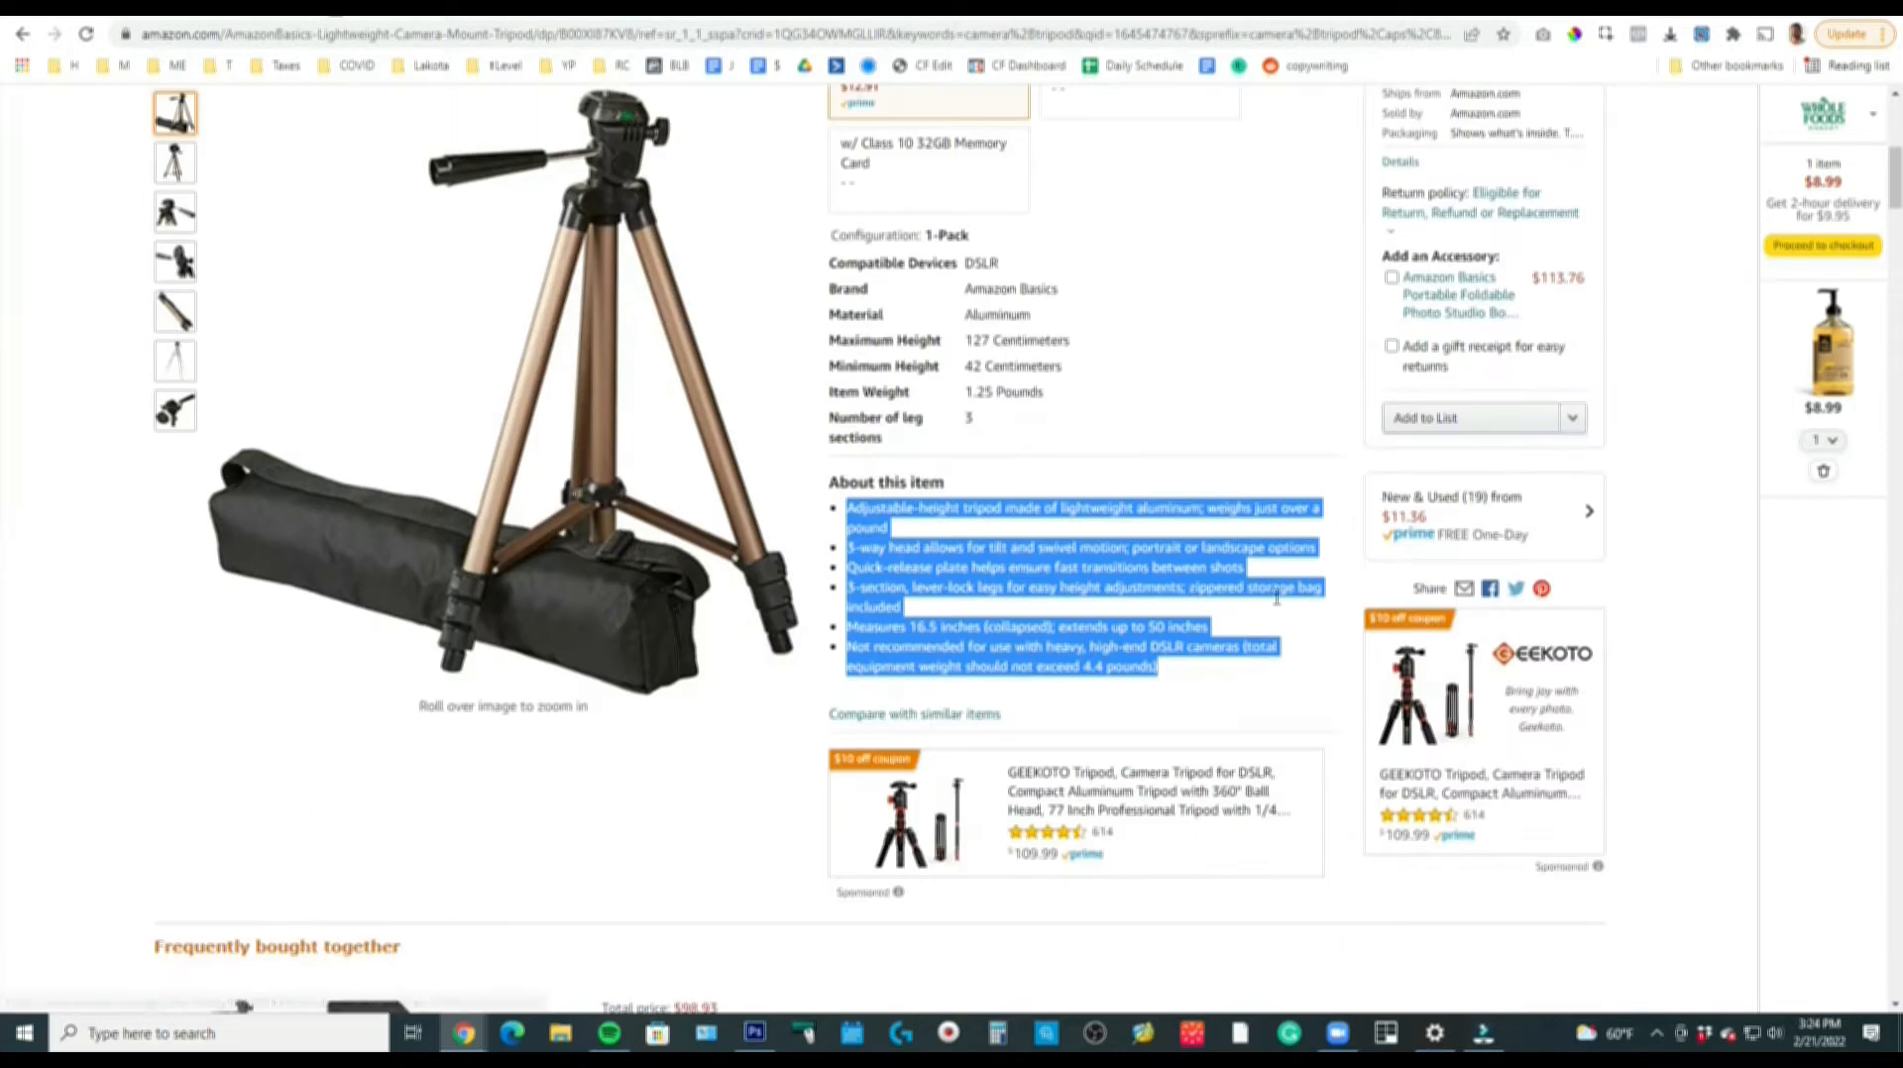
click(825, 541)
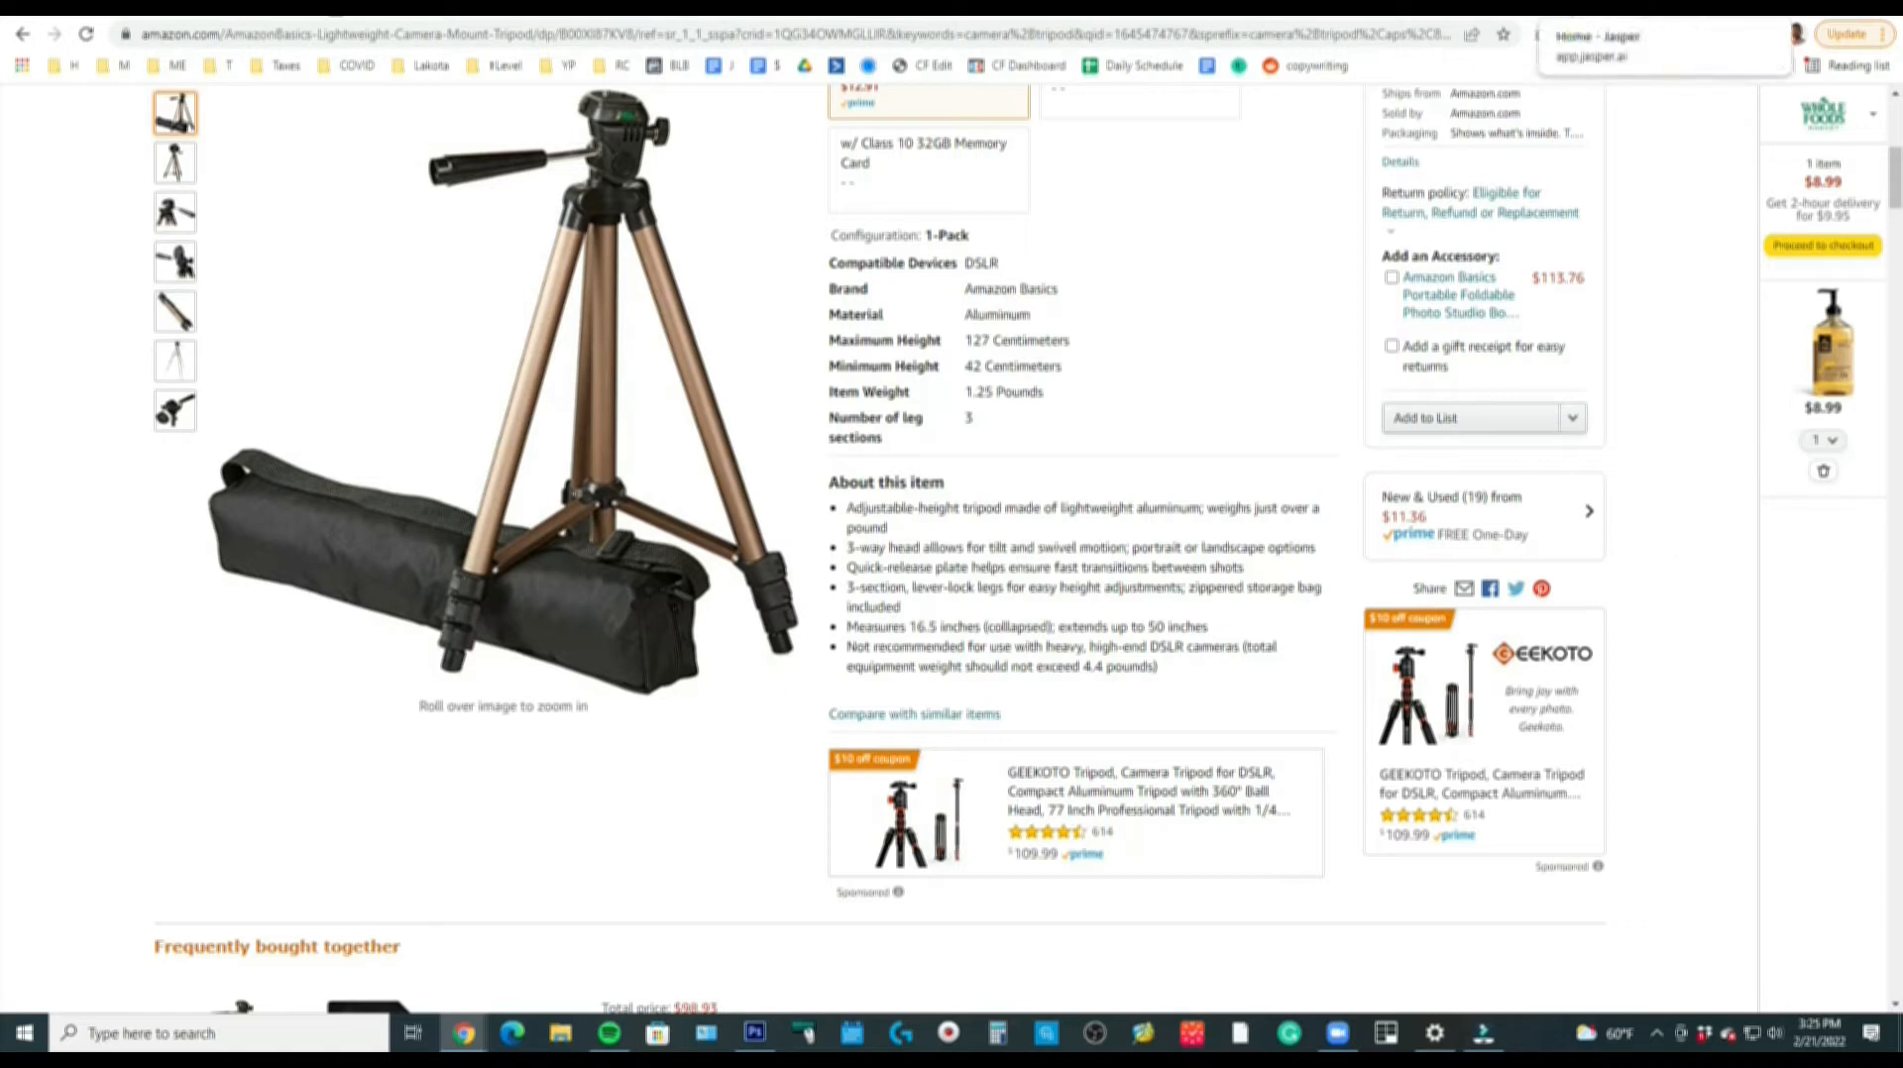
drag(1170, 672, 849, 507)
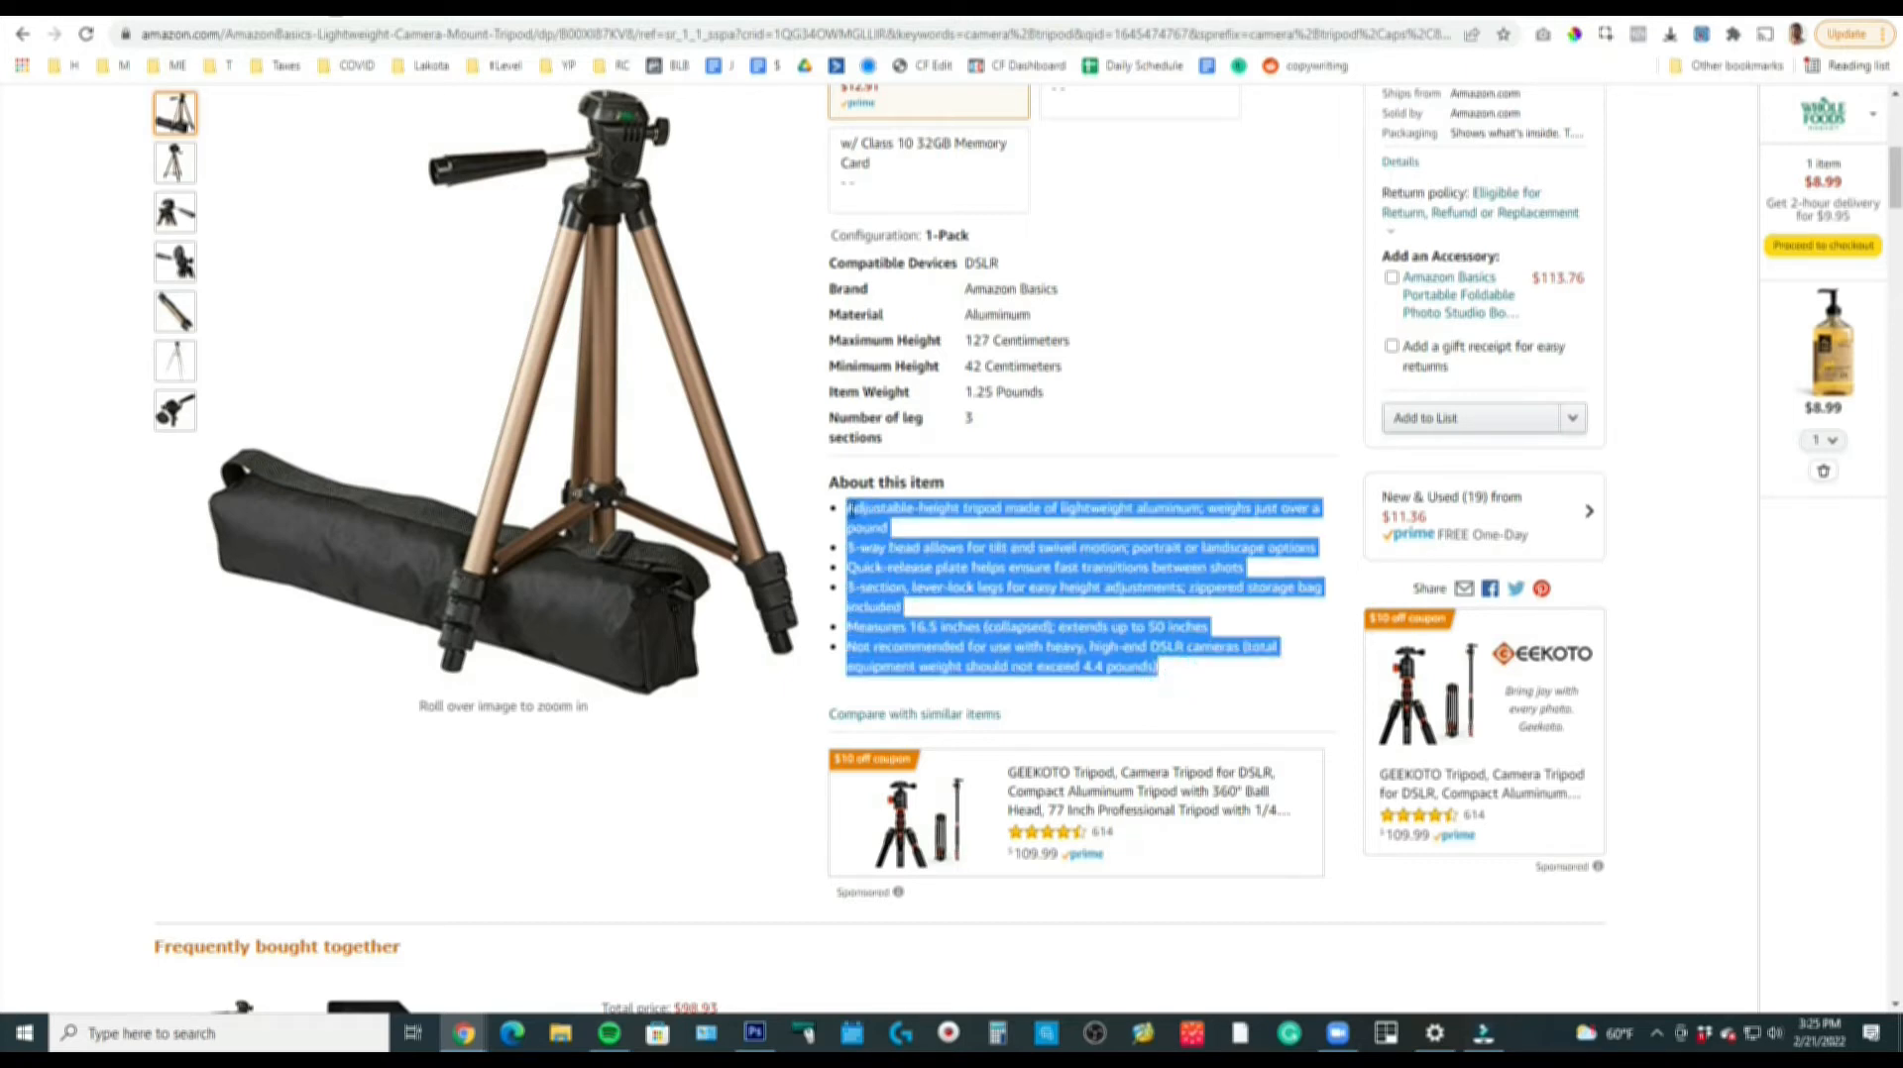
right_click(850, 510)
click(898, 525)
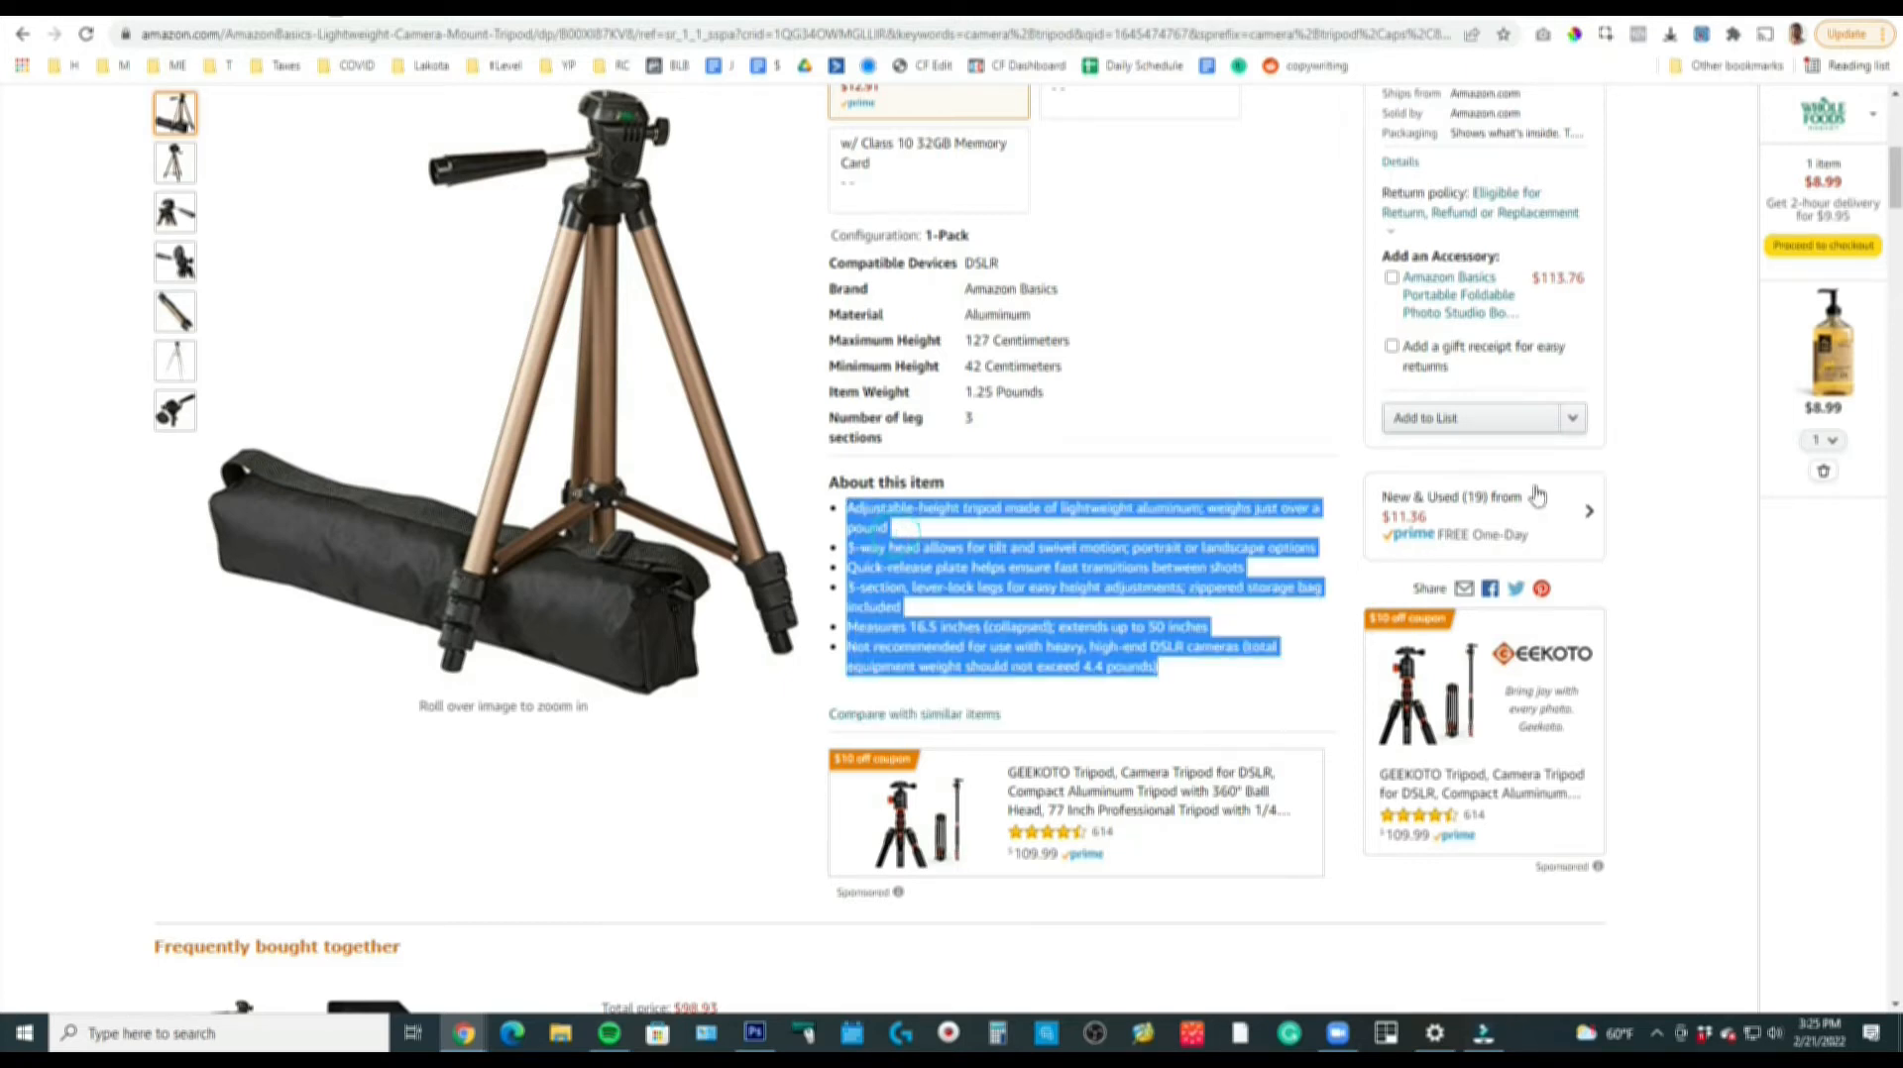
click(1727, 645)
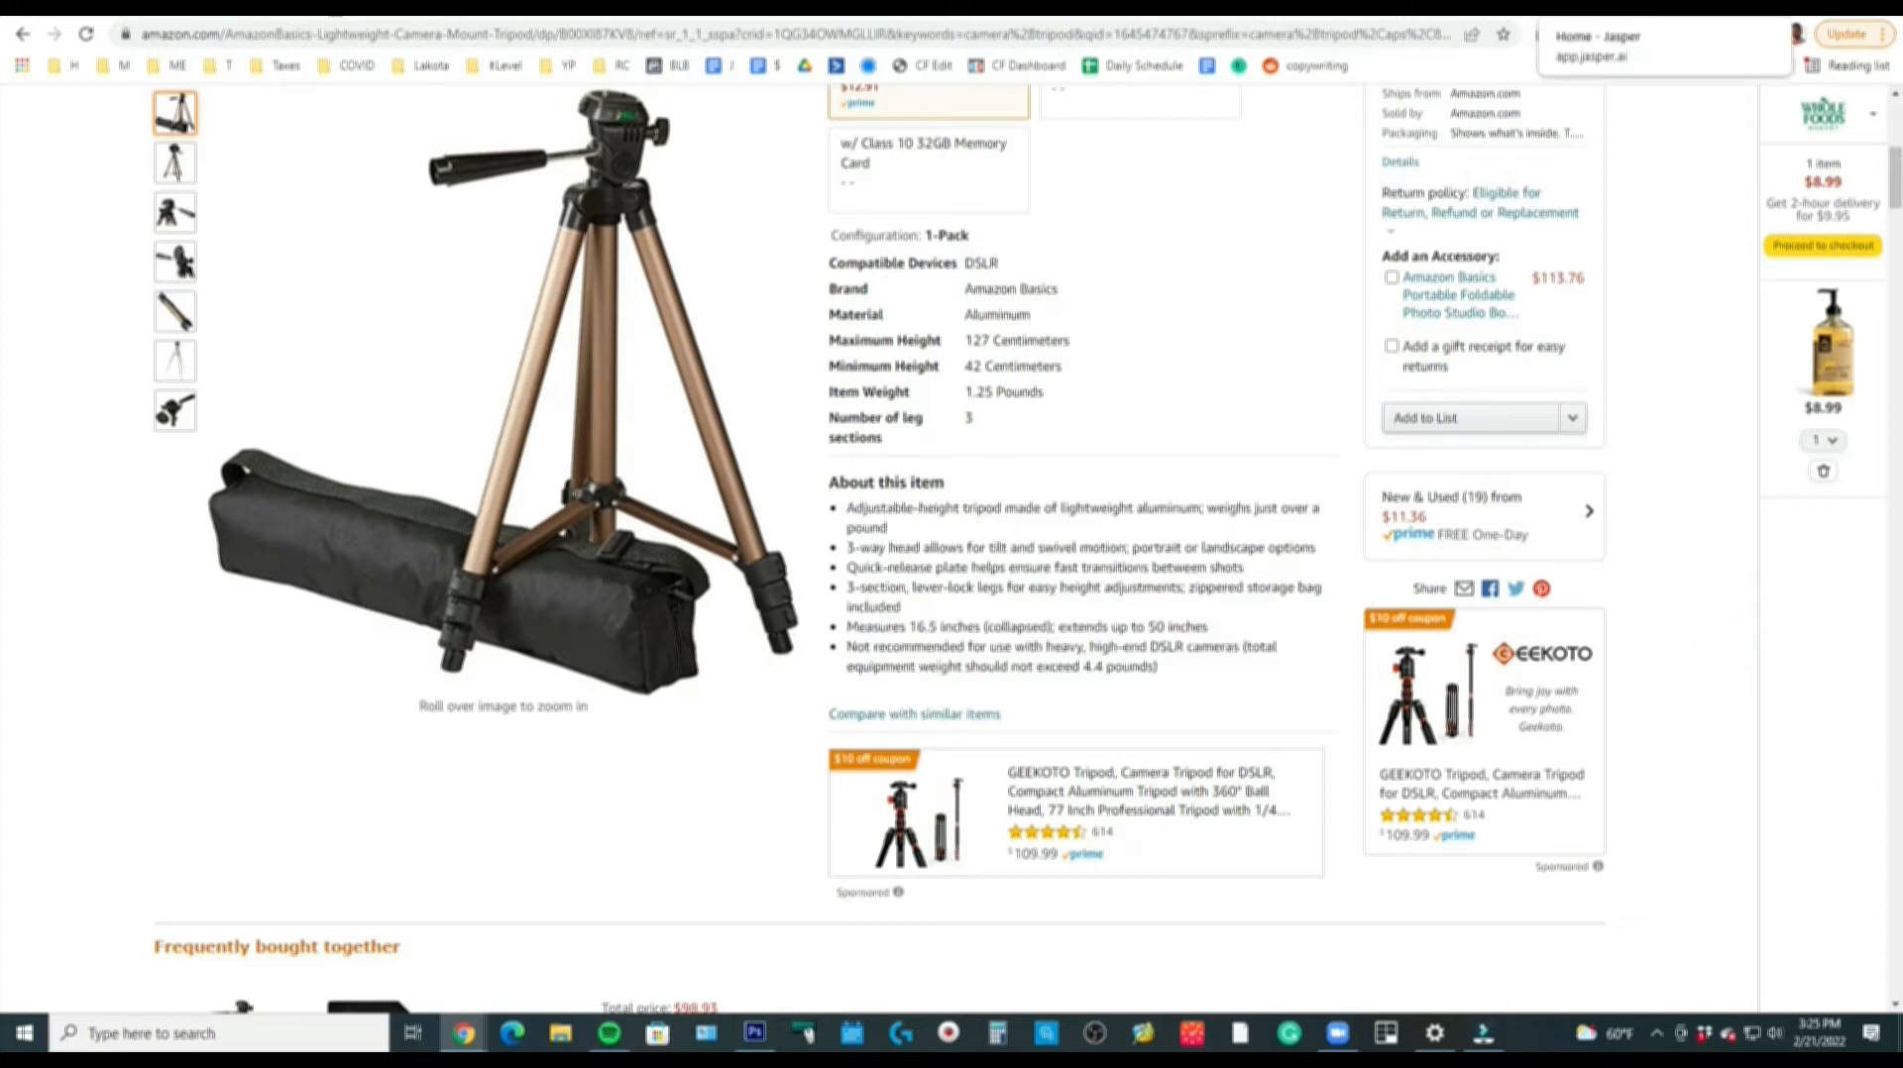
Switch to Jasper and open the Feature to Benefit template from the Ecommerce templates.
click(1585, 8)
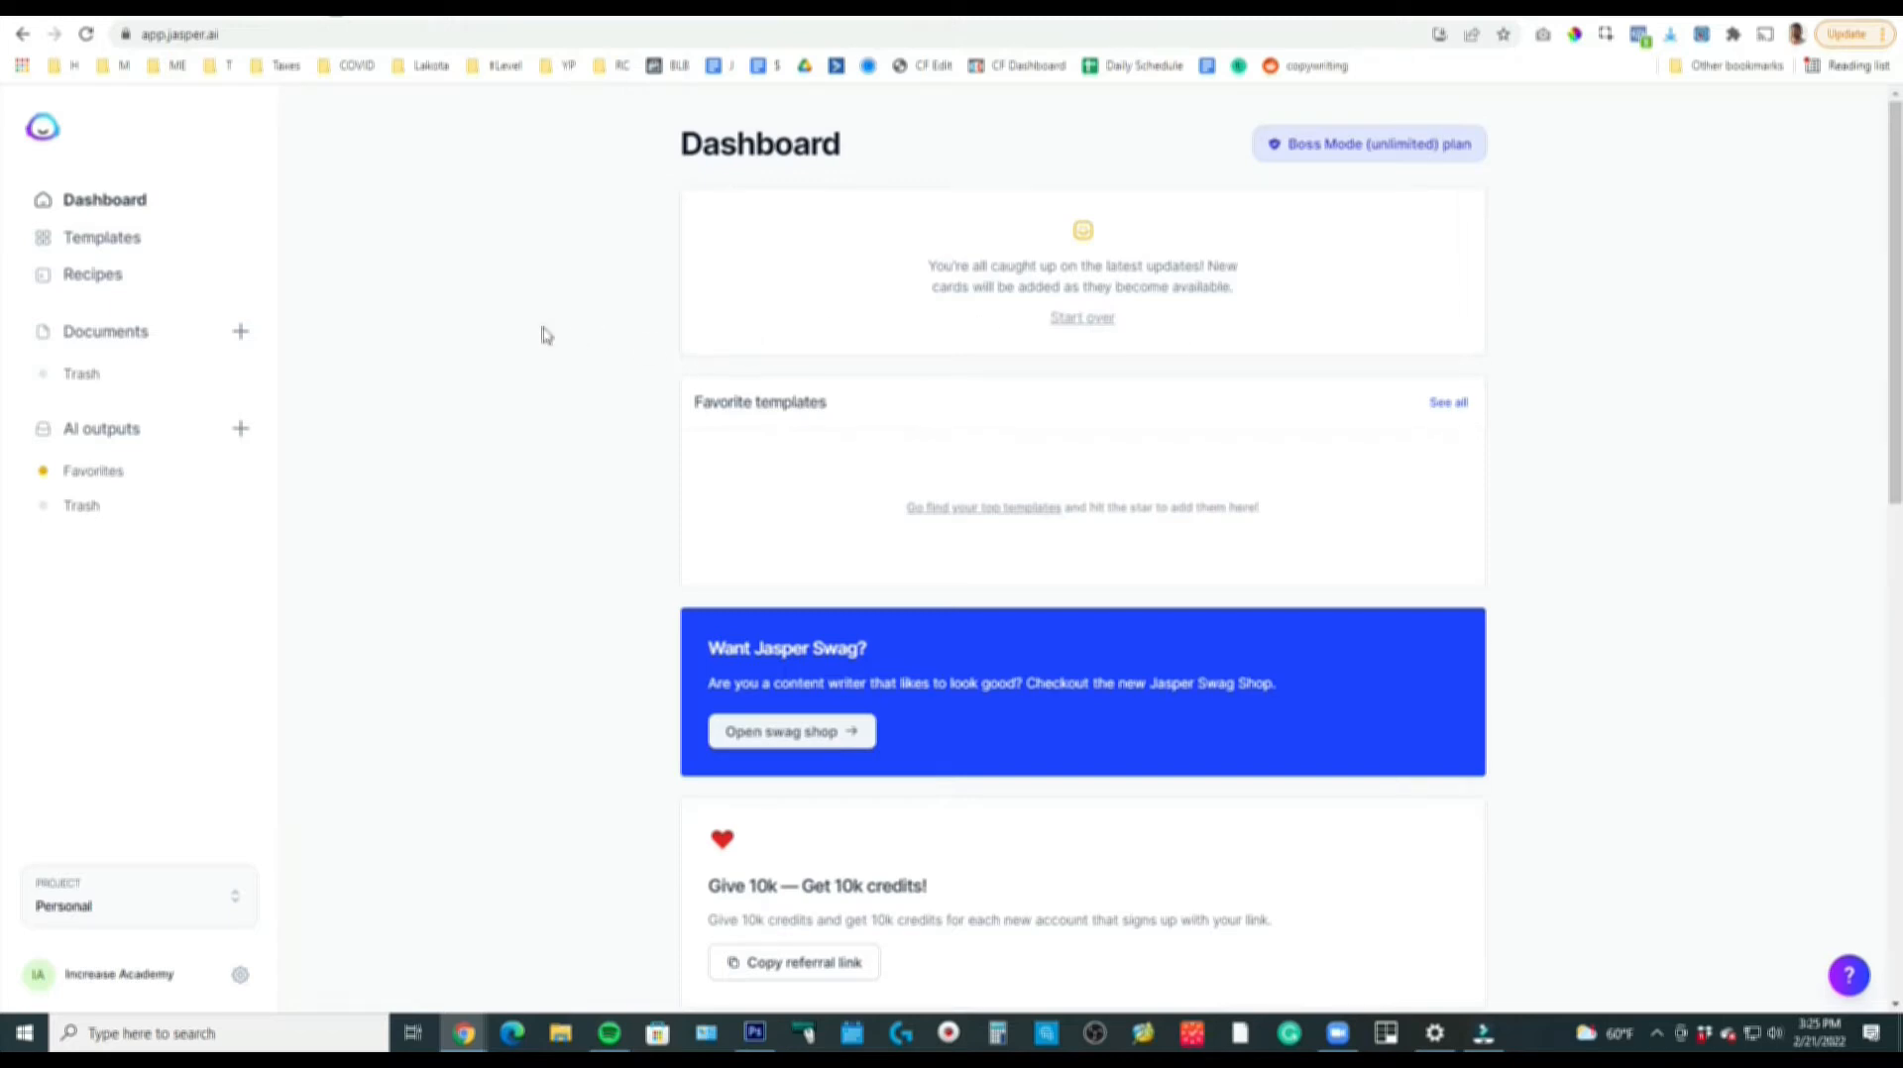
click(114, 252)
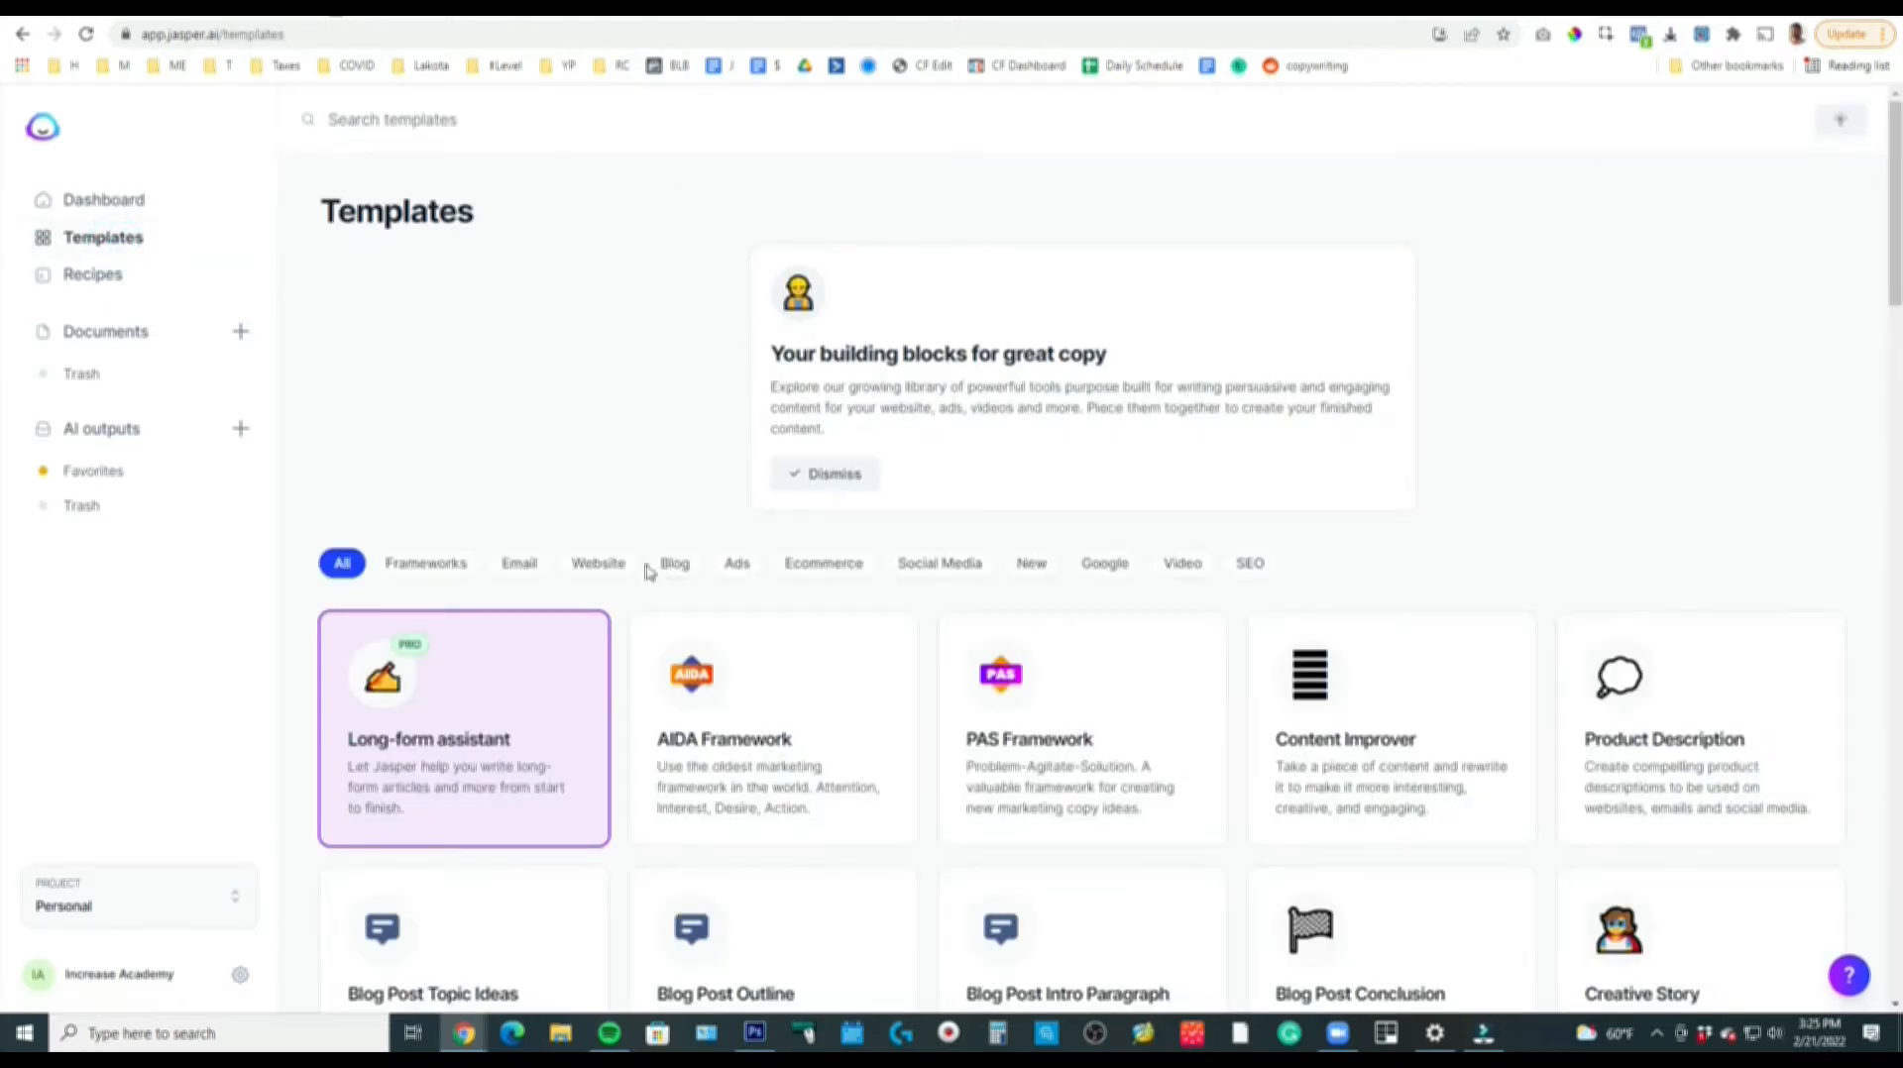
click(859, 563)
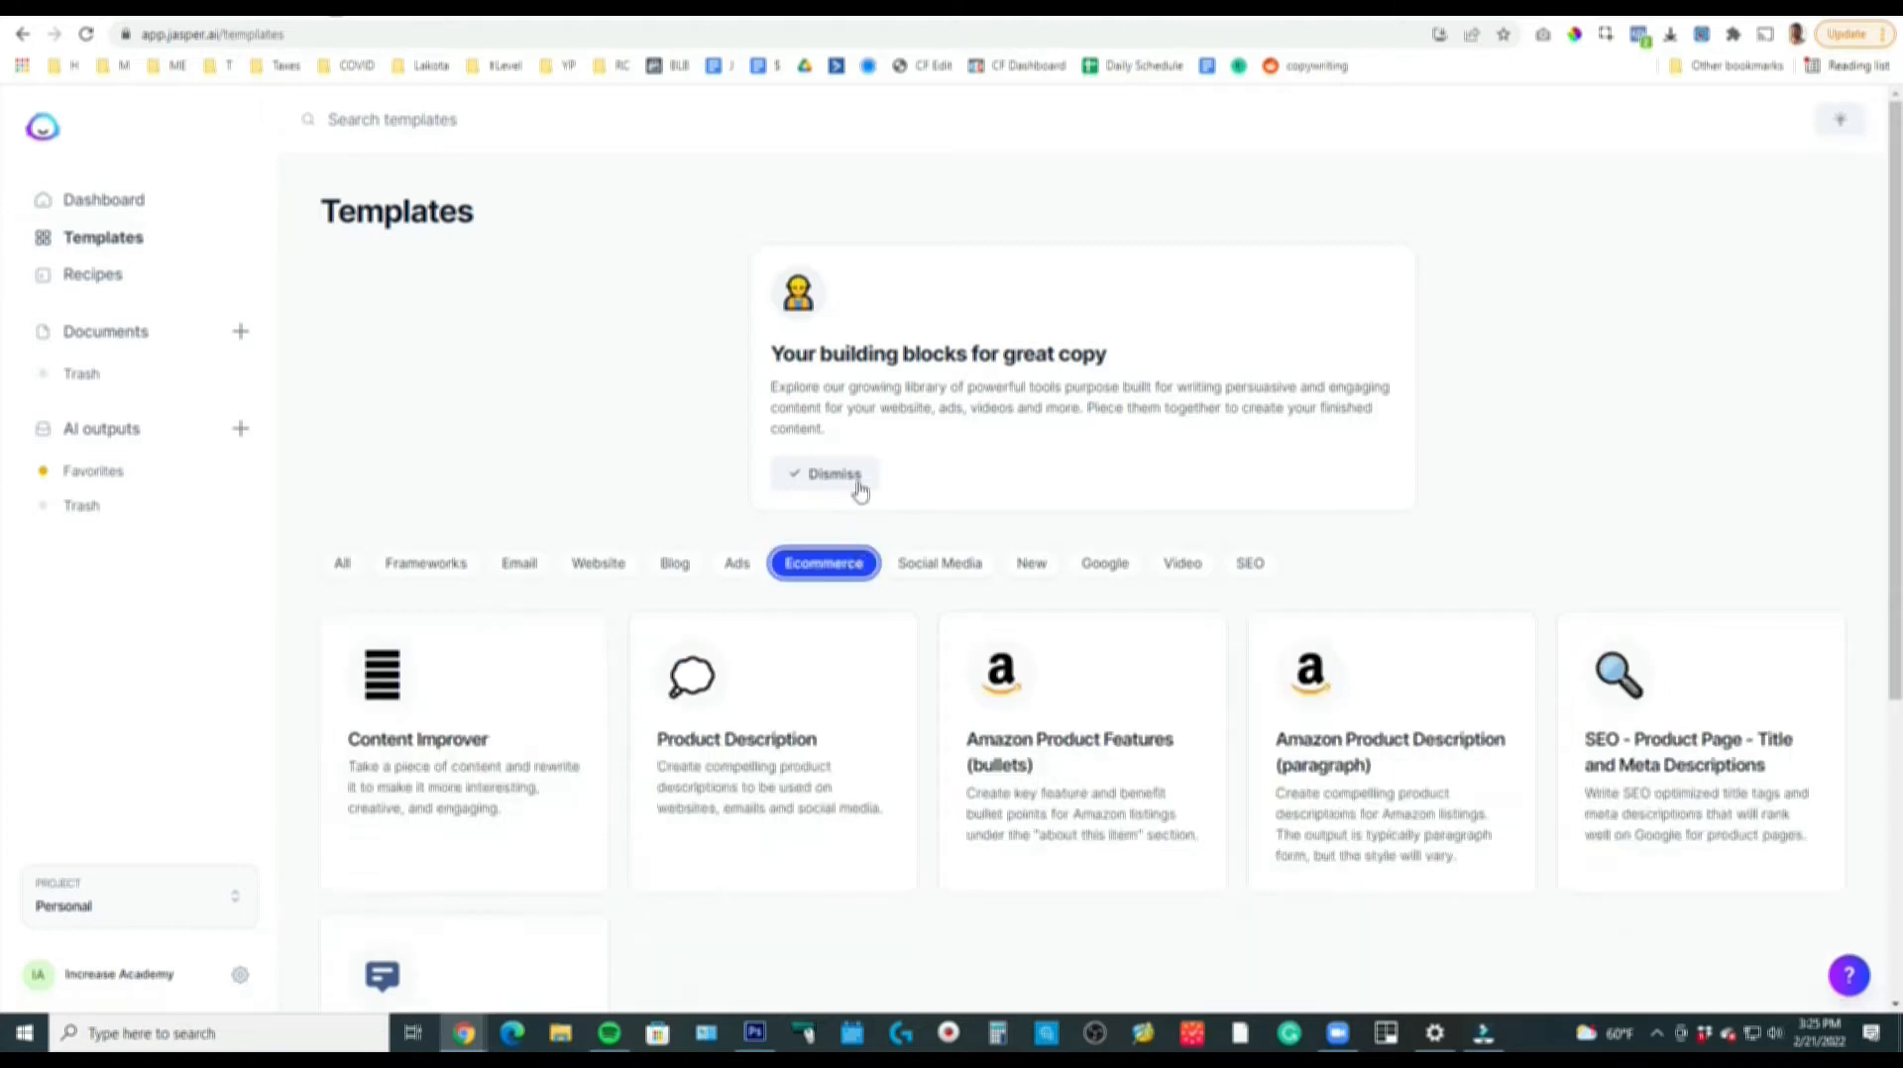
scroll(616, 420, down, 2)
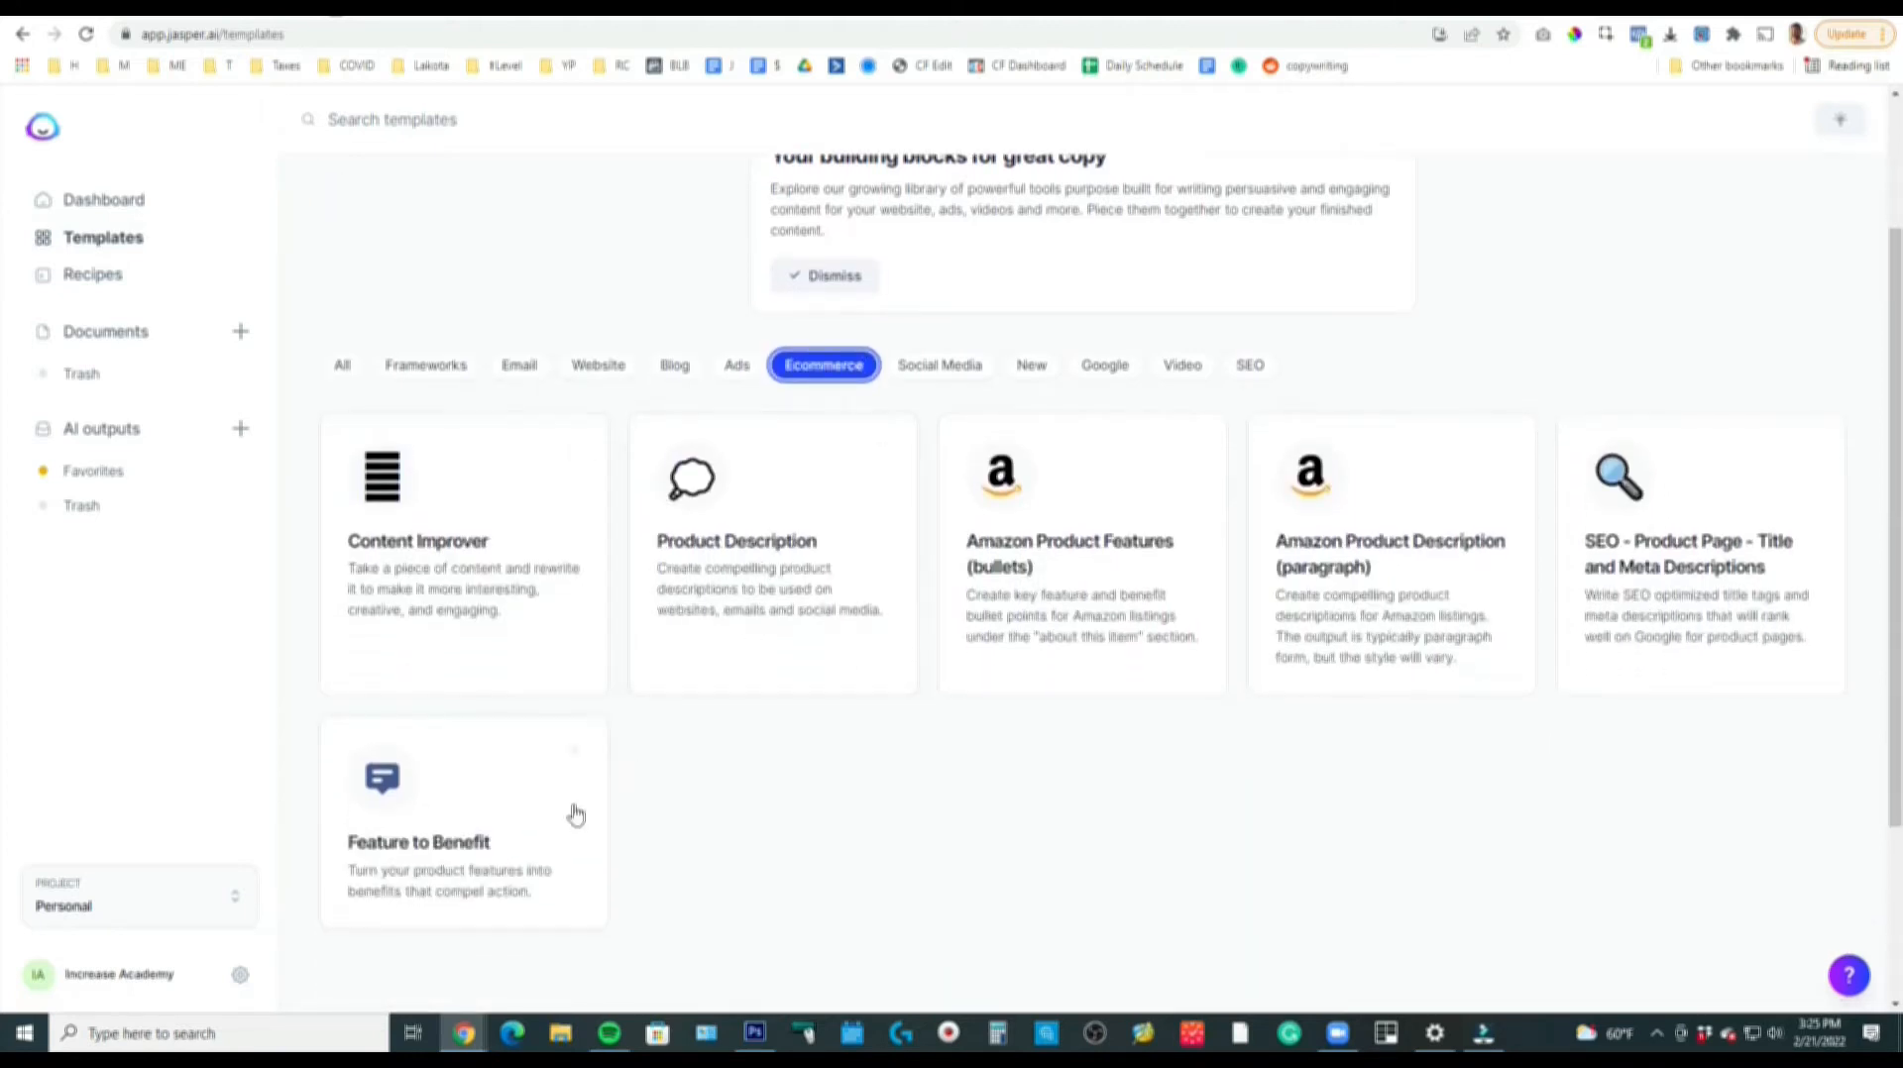
click(418, 850)
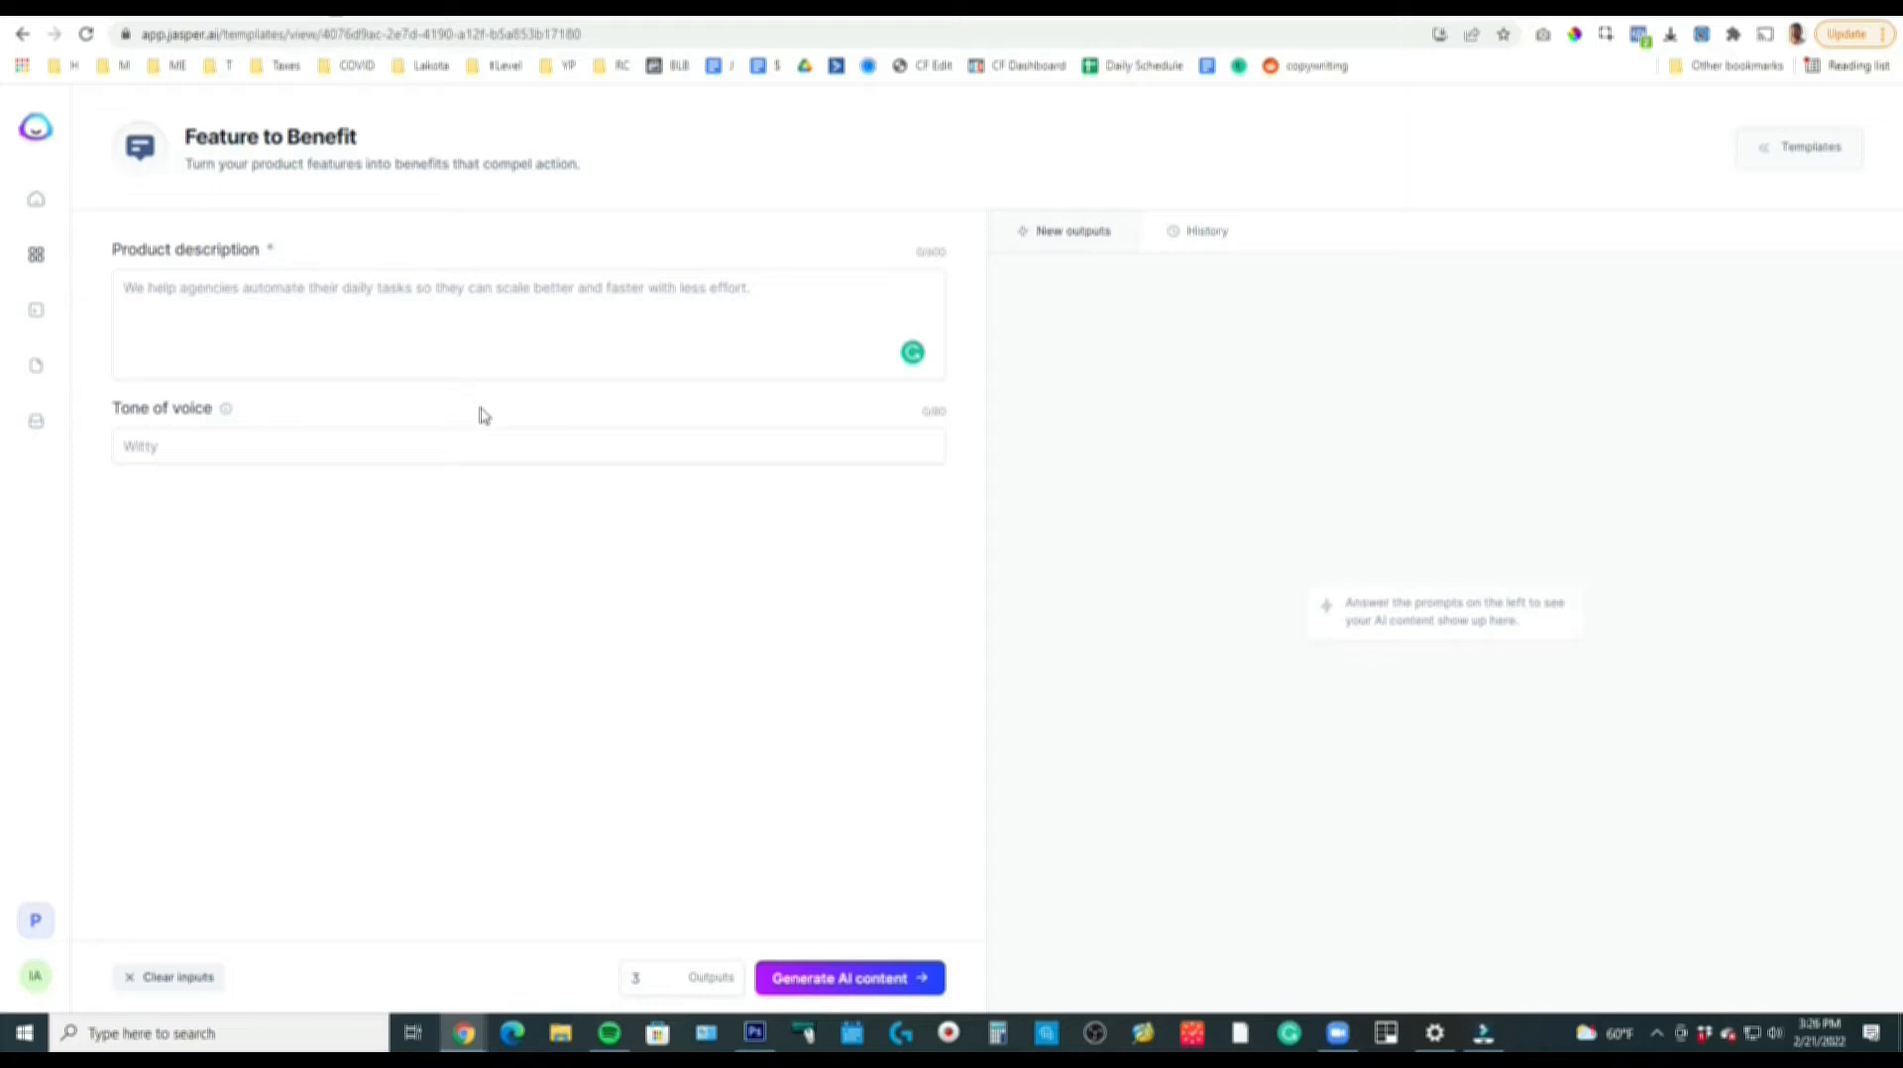
Paste the copied tripod bullet points as the product description.
click(575, 297)
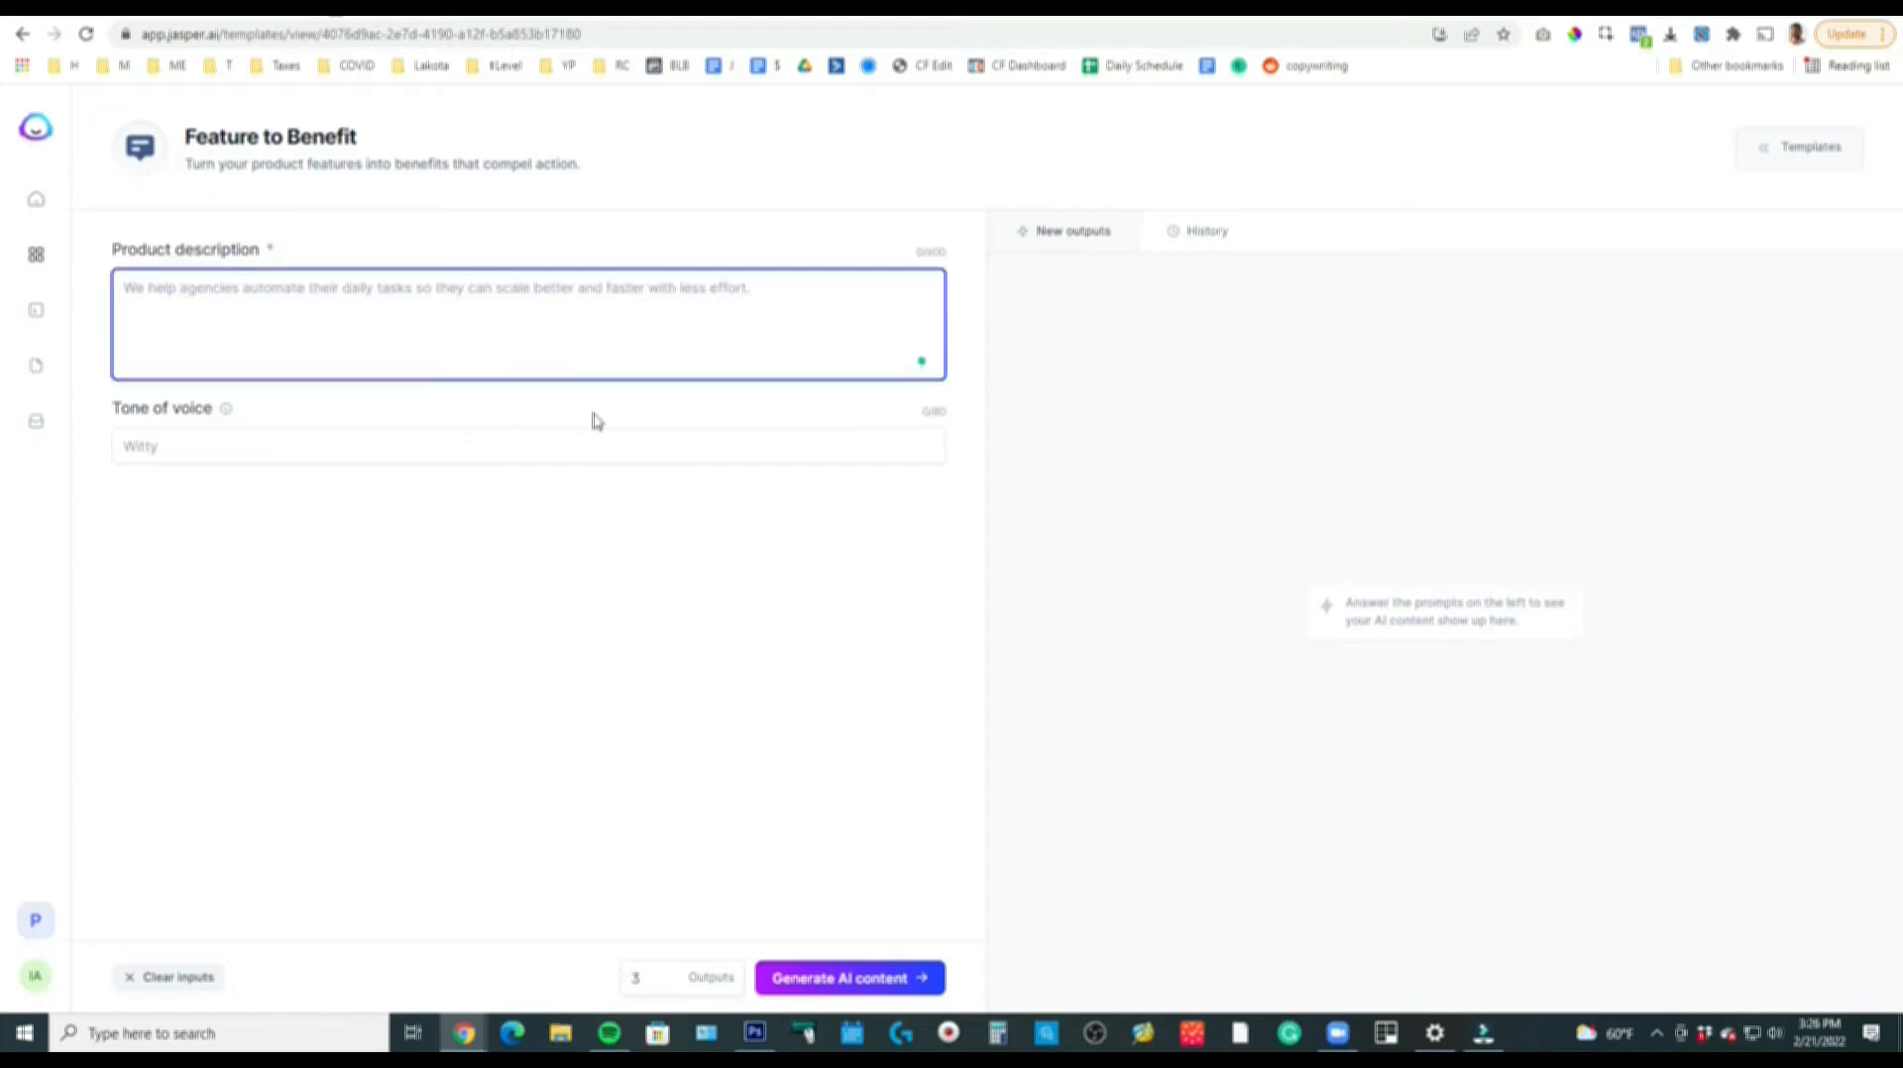
click(637, 337)
key(ctrl+v)
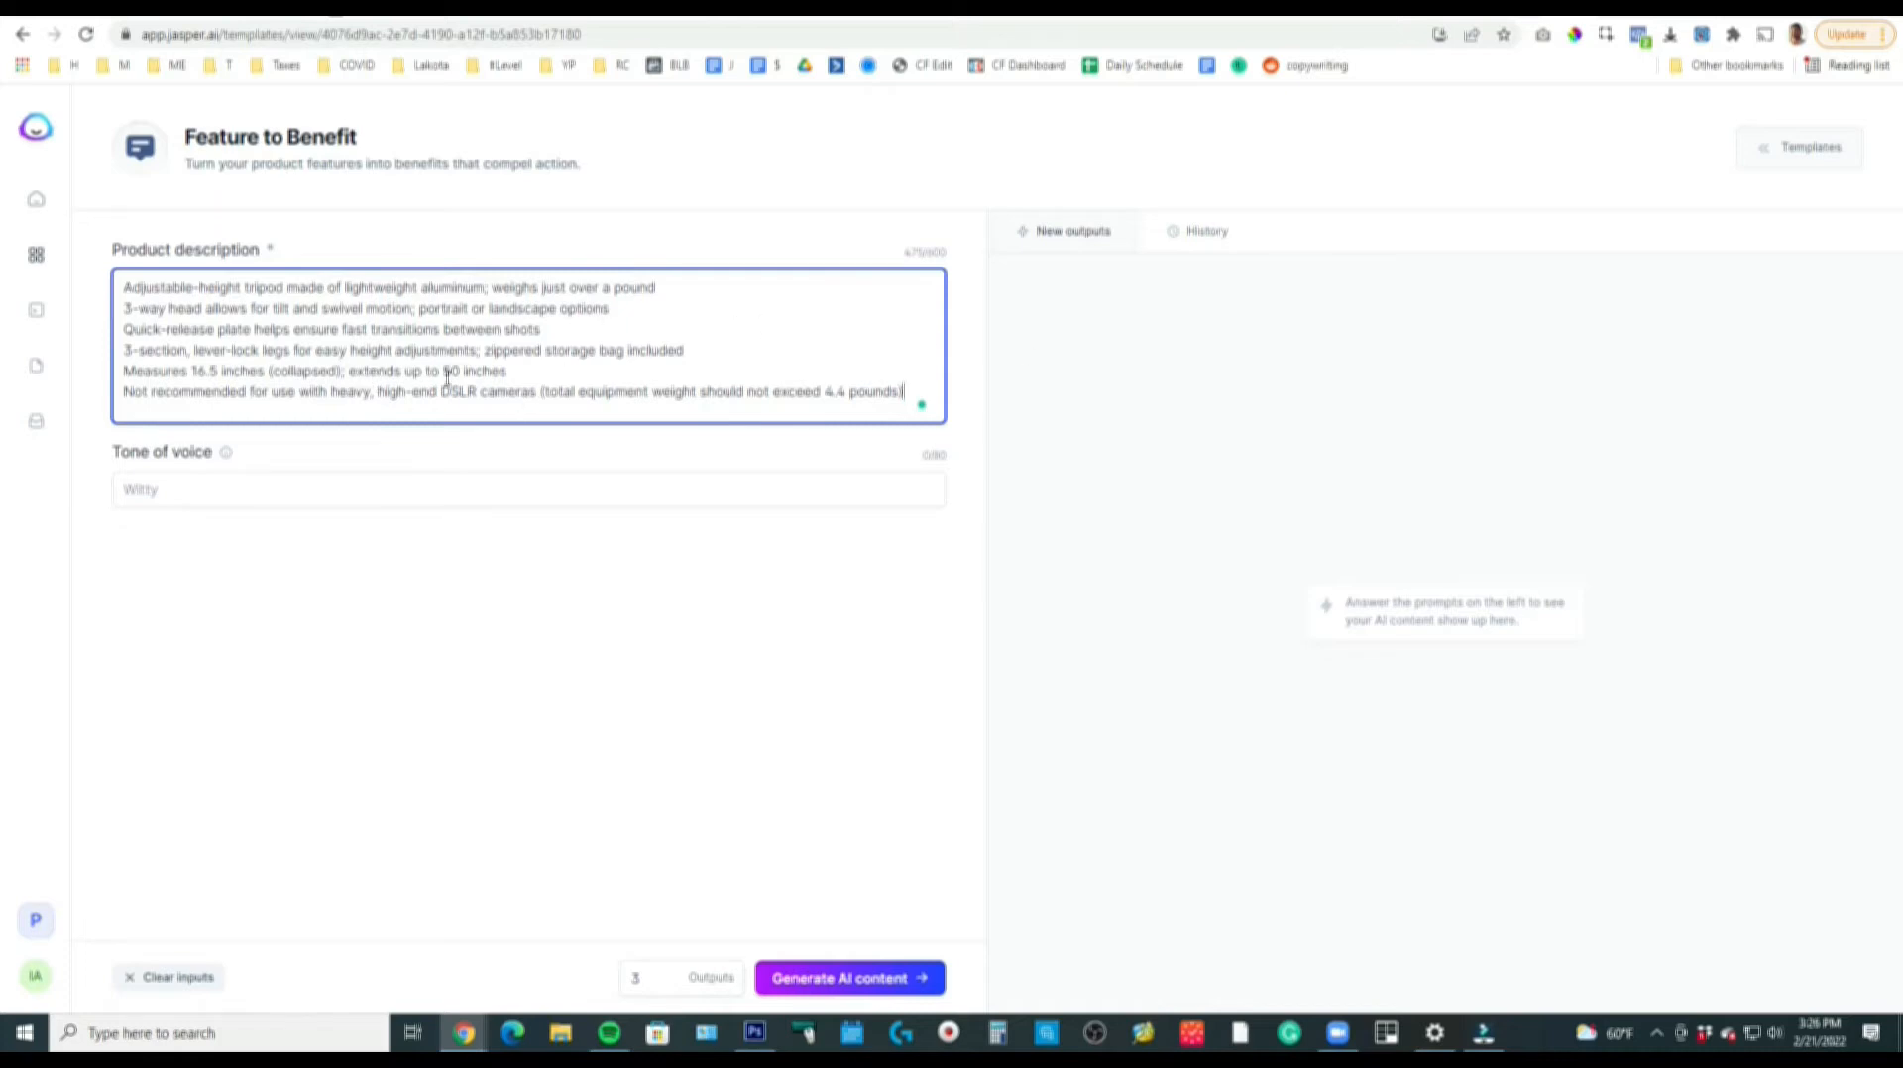
Set the tone of voice to witty and generate the AI content.
click(328, 491)
text(witt)
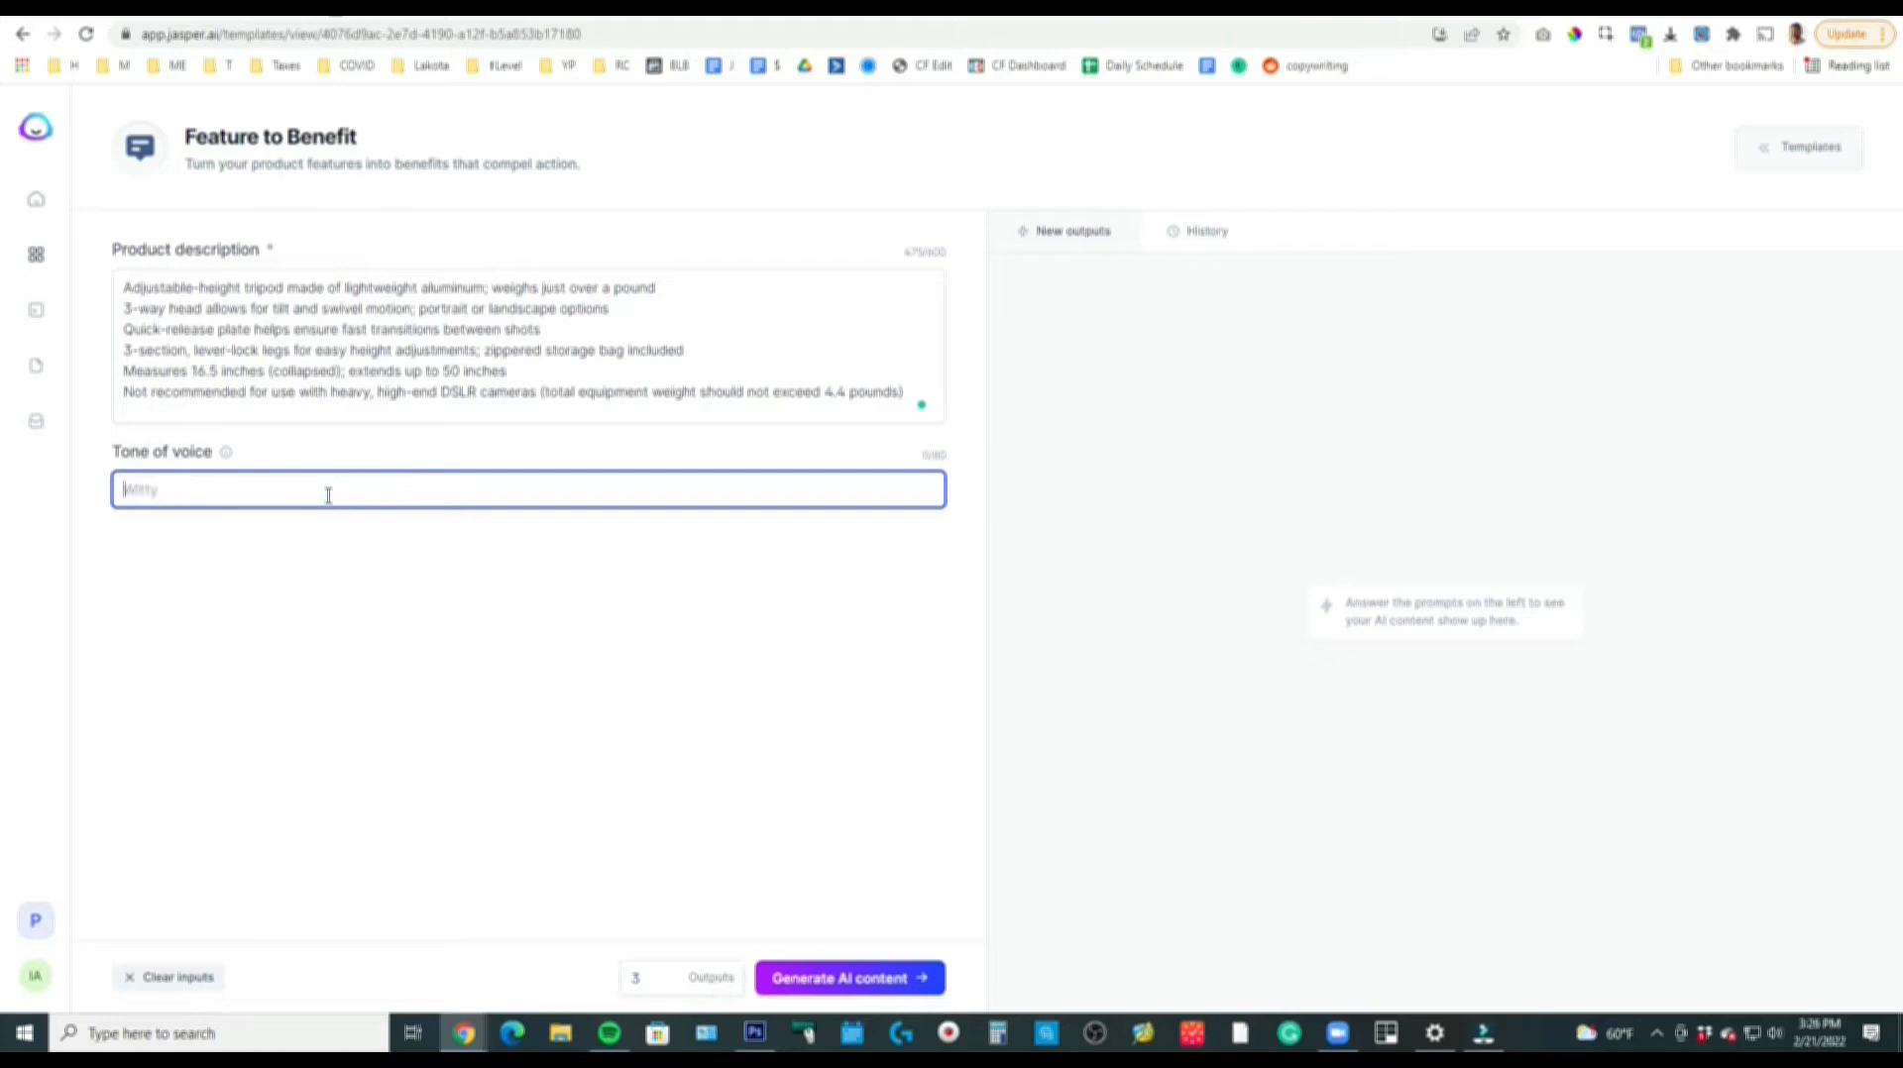
text(y)
click(397, 452)
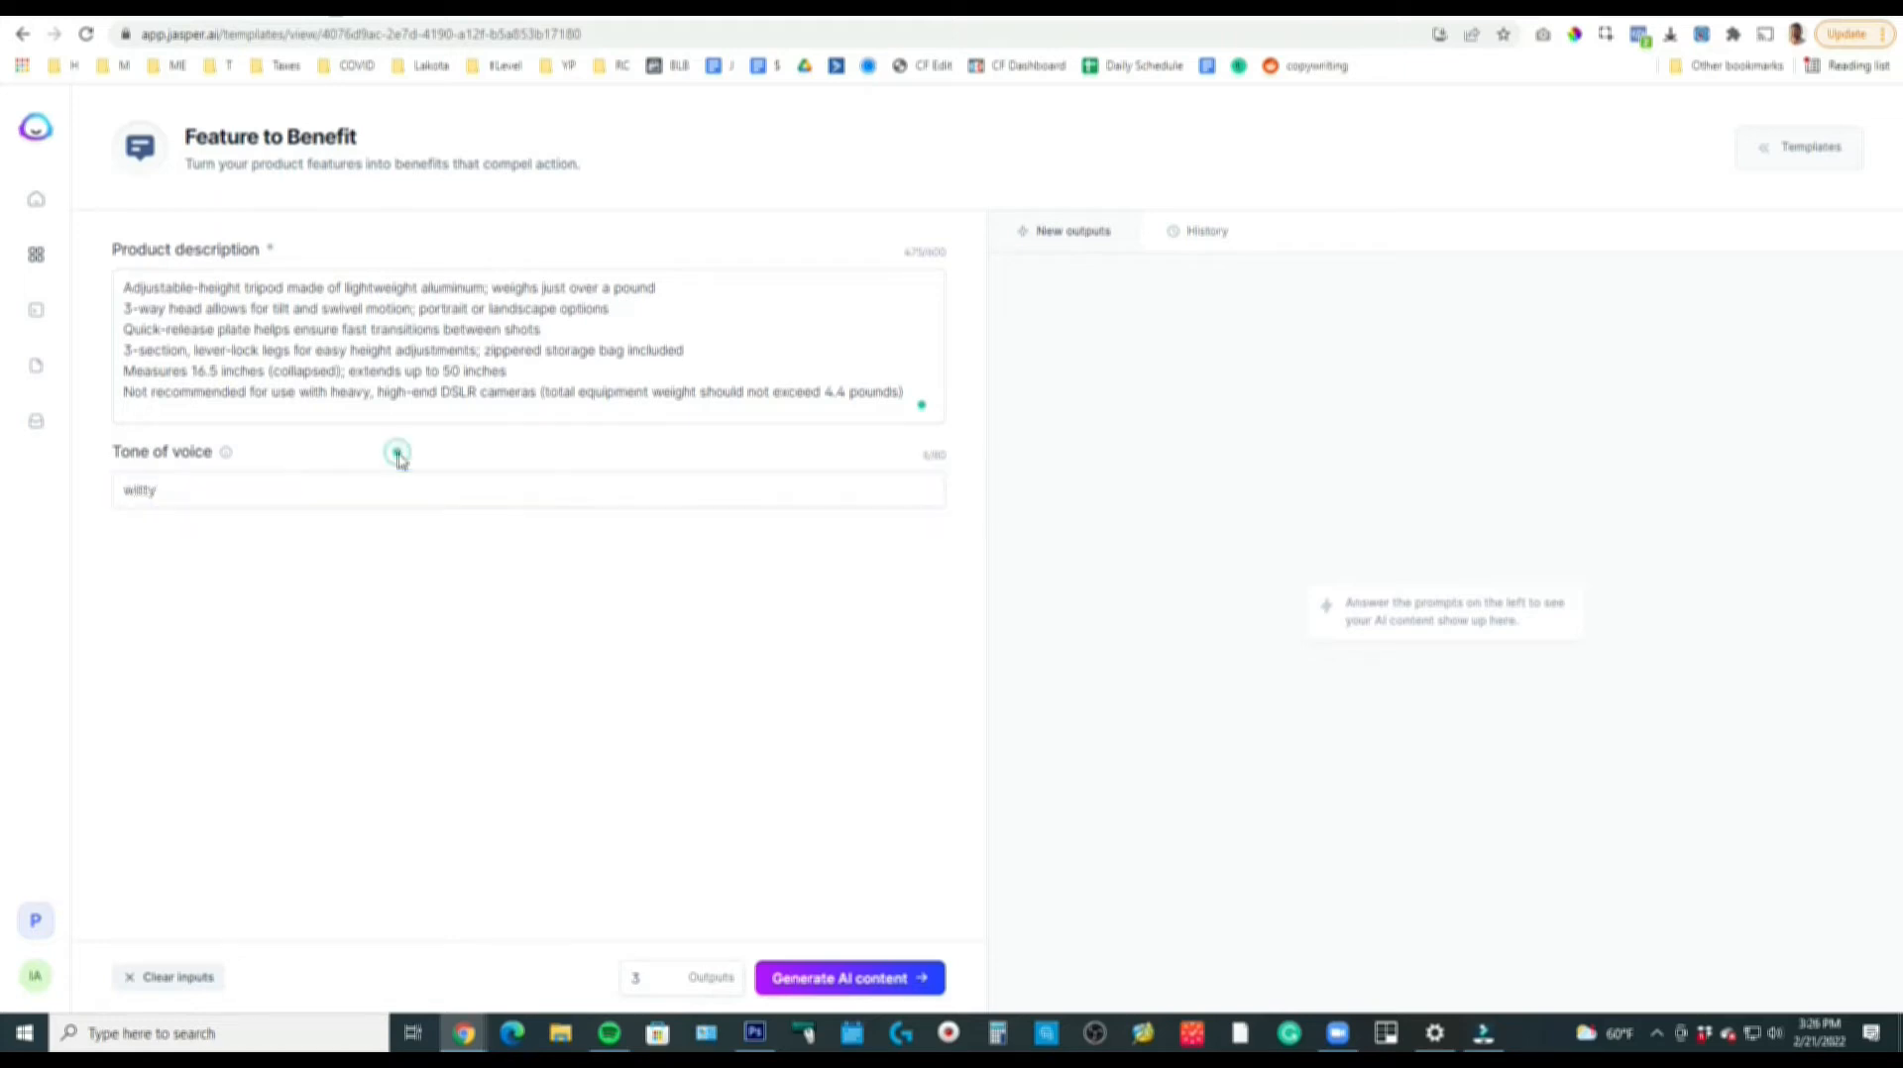
click(892, 978)
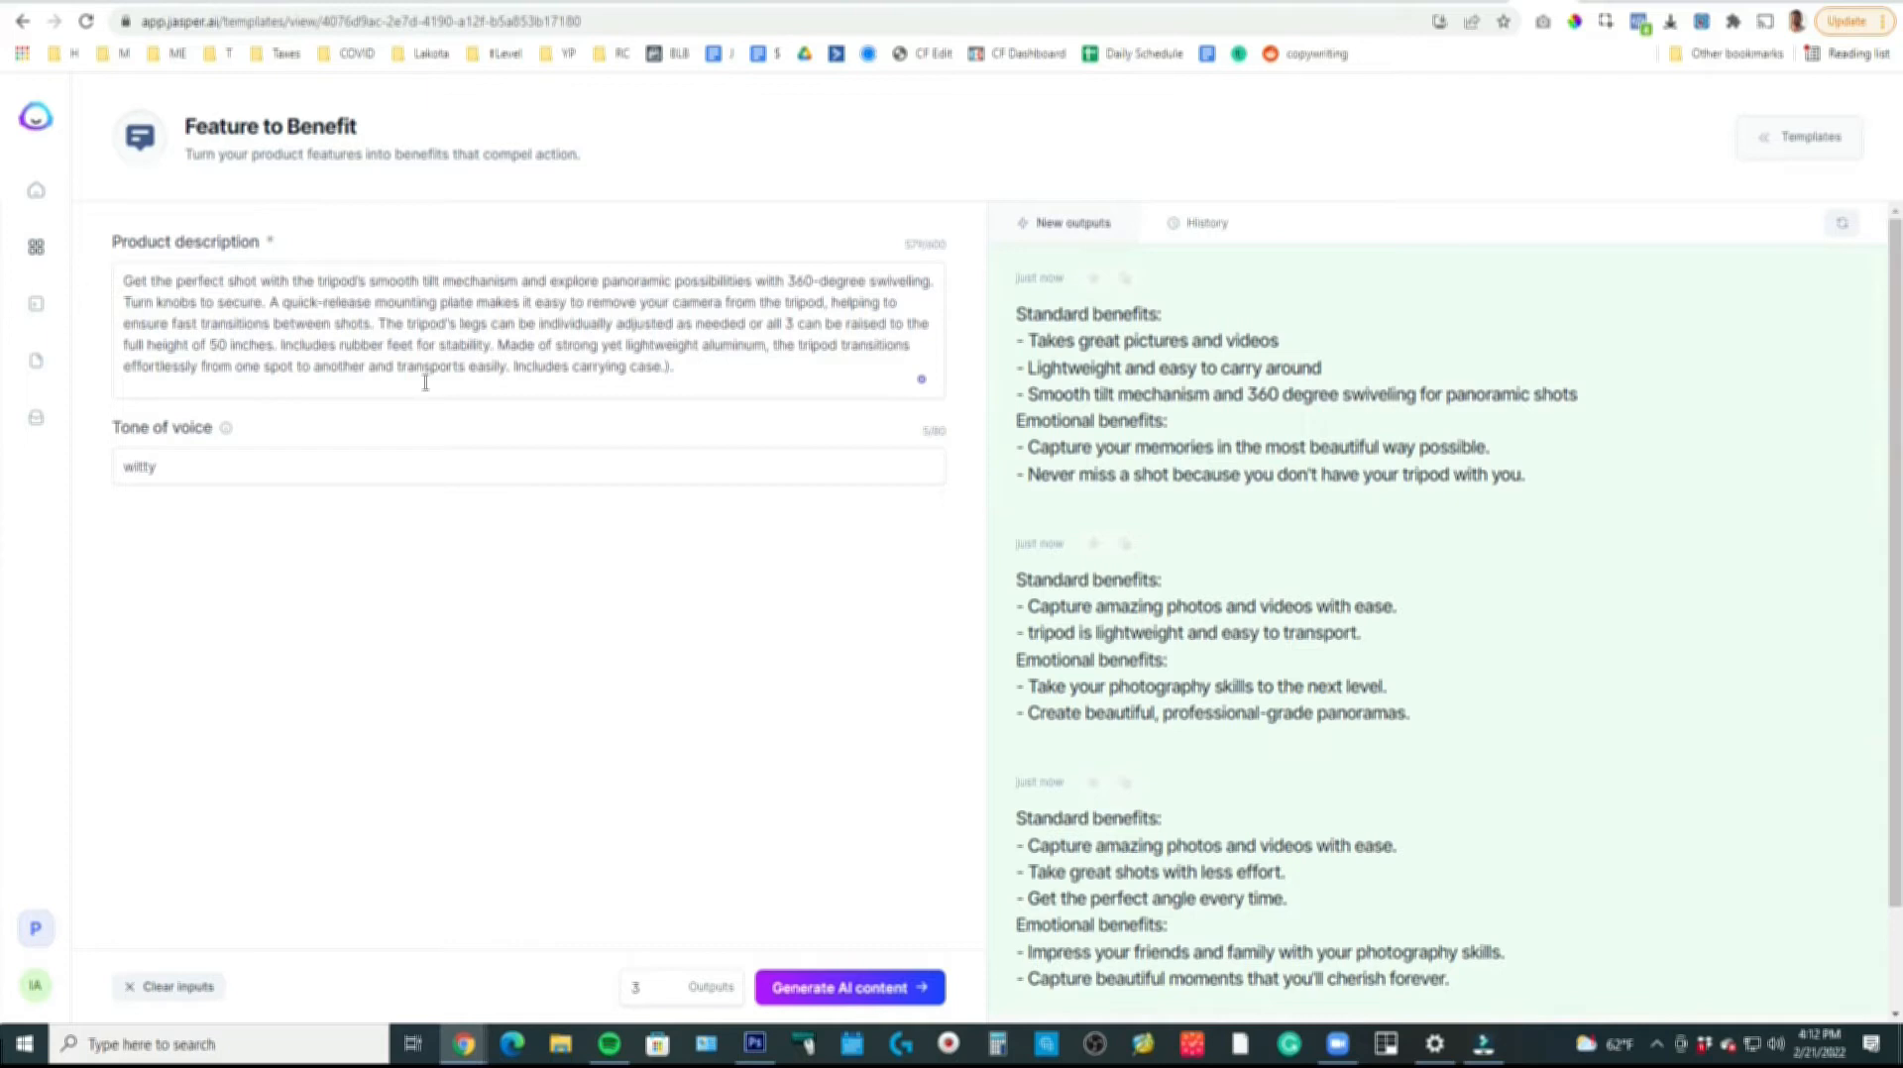
Review the bullet points and feature descriptions on the Amazon tripod page, and return to Jasper.
key(ctrl+Tab)
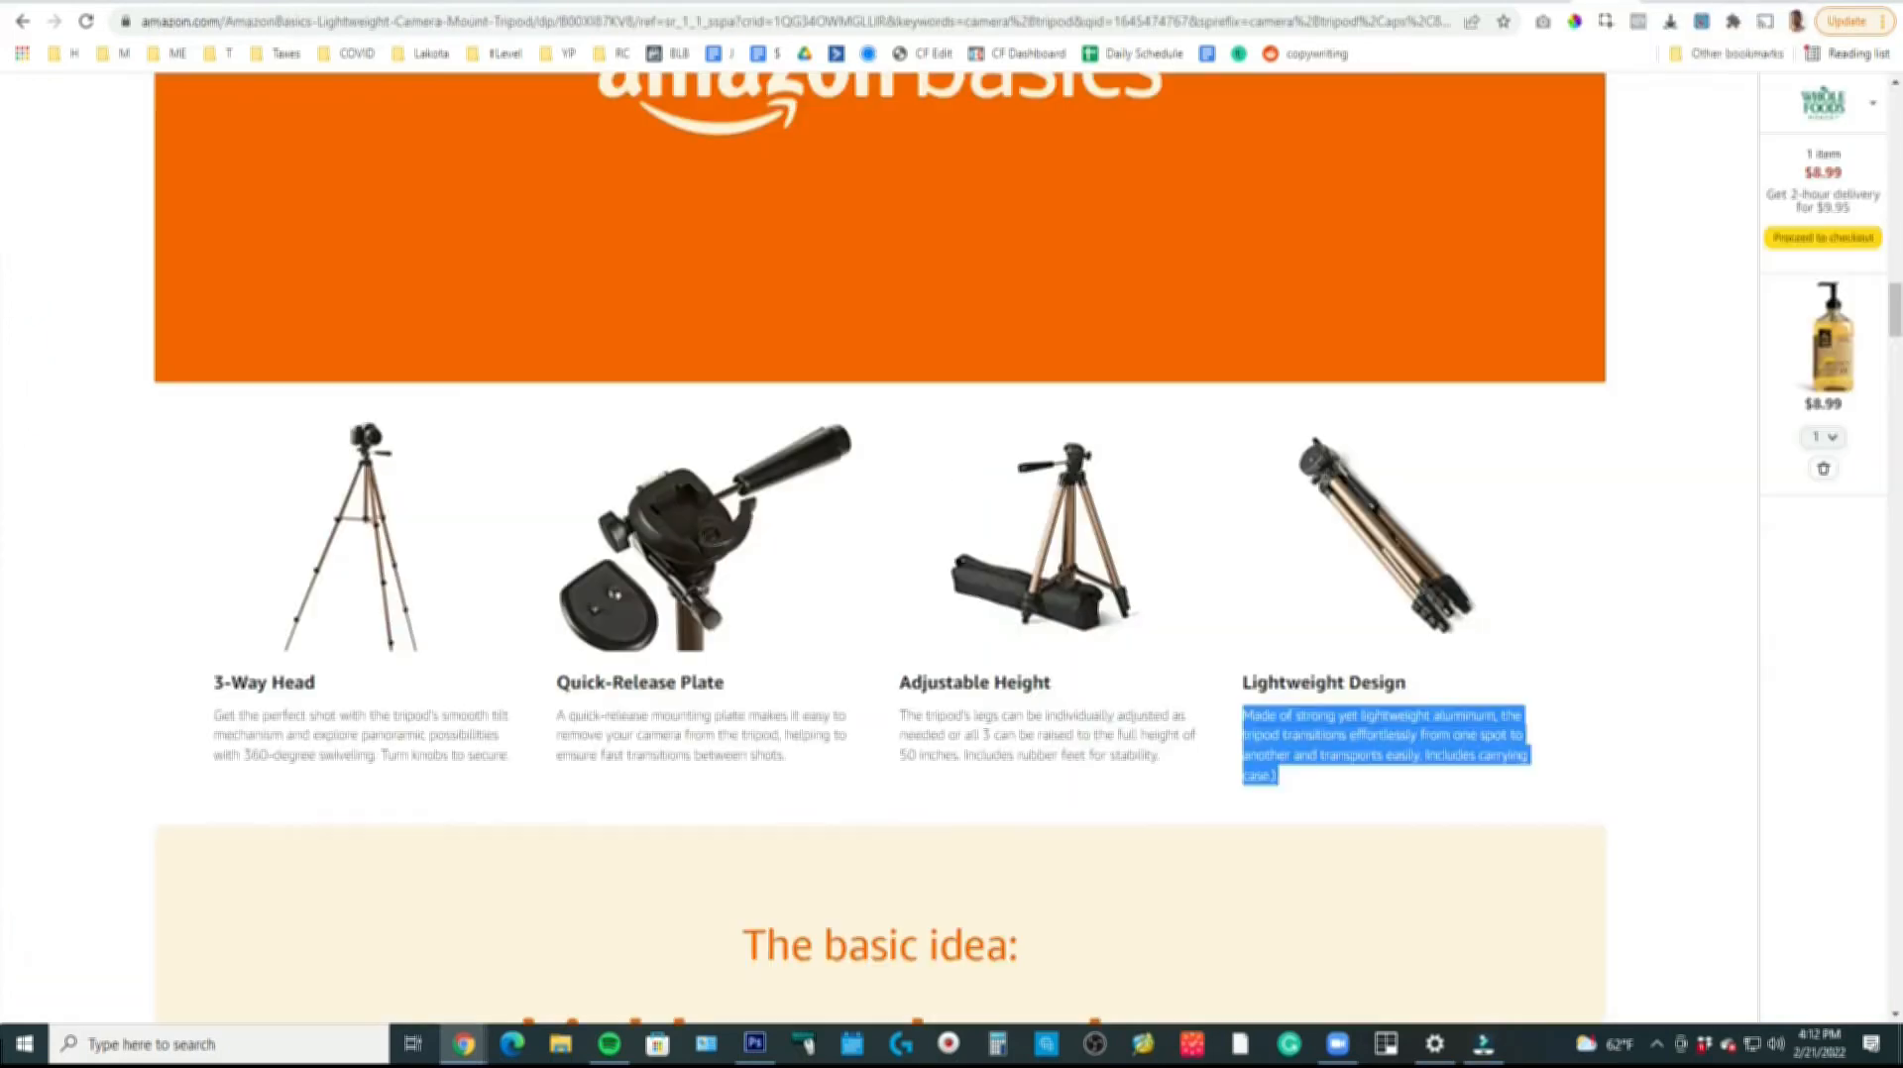
click(1697, 536)
scroll(1685, 595, up, 20)
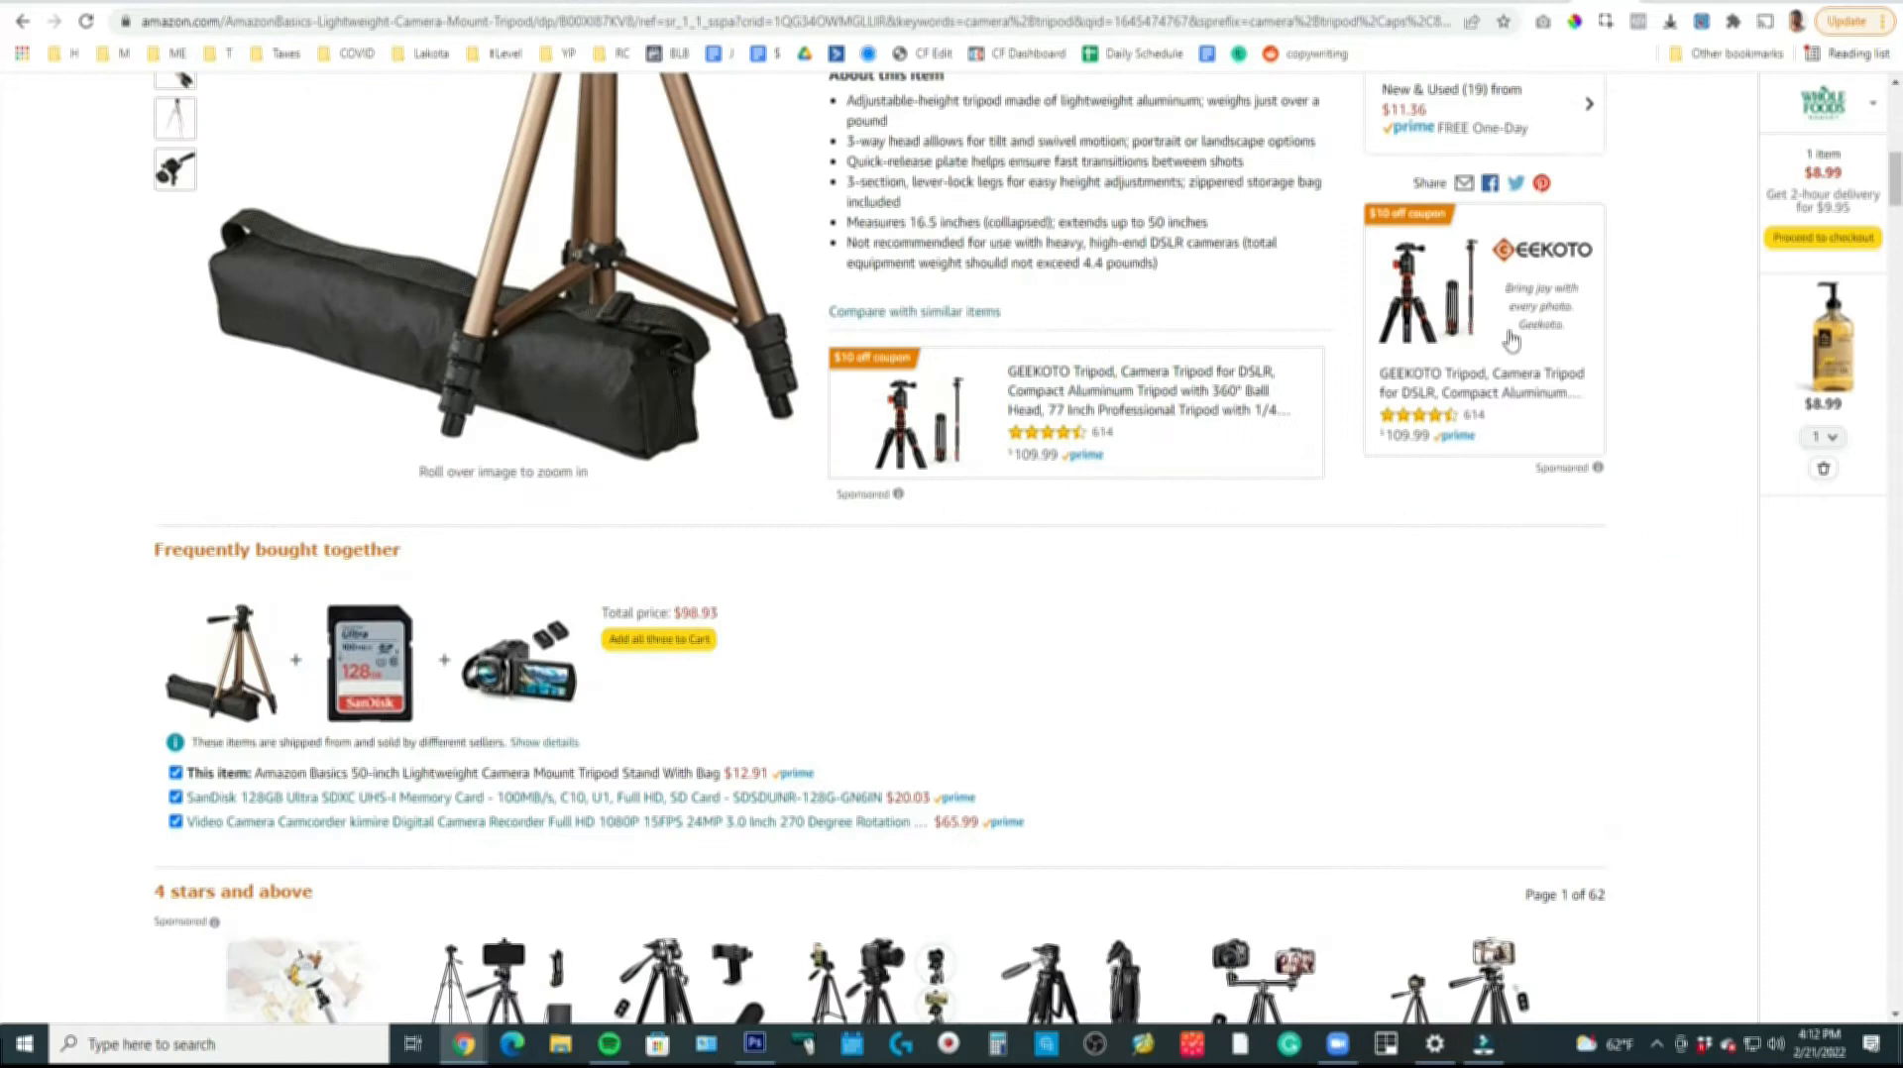
scroll(1026, 535, down, 20)
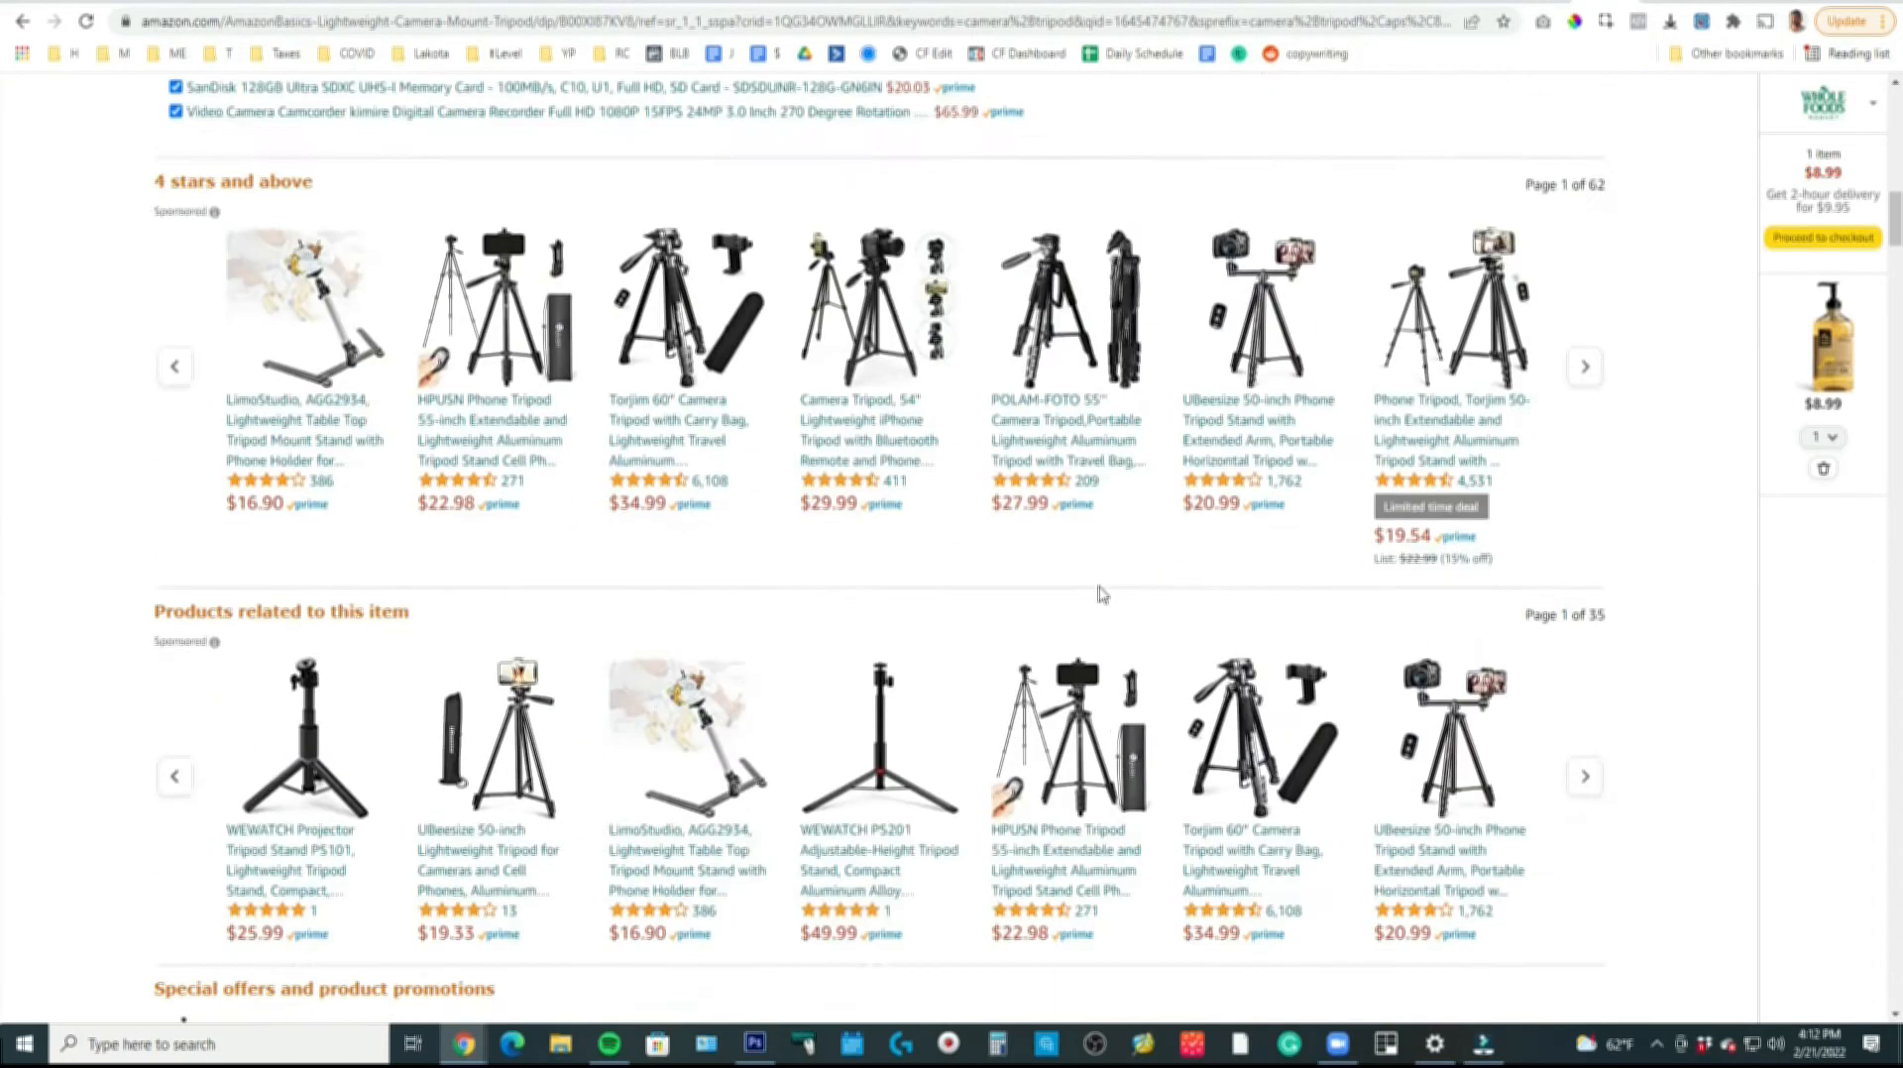
scroll(1100, 595, down, 3)
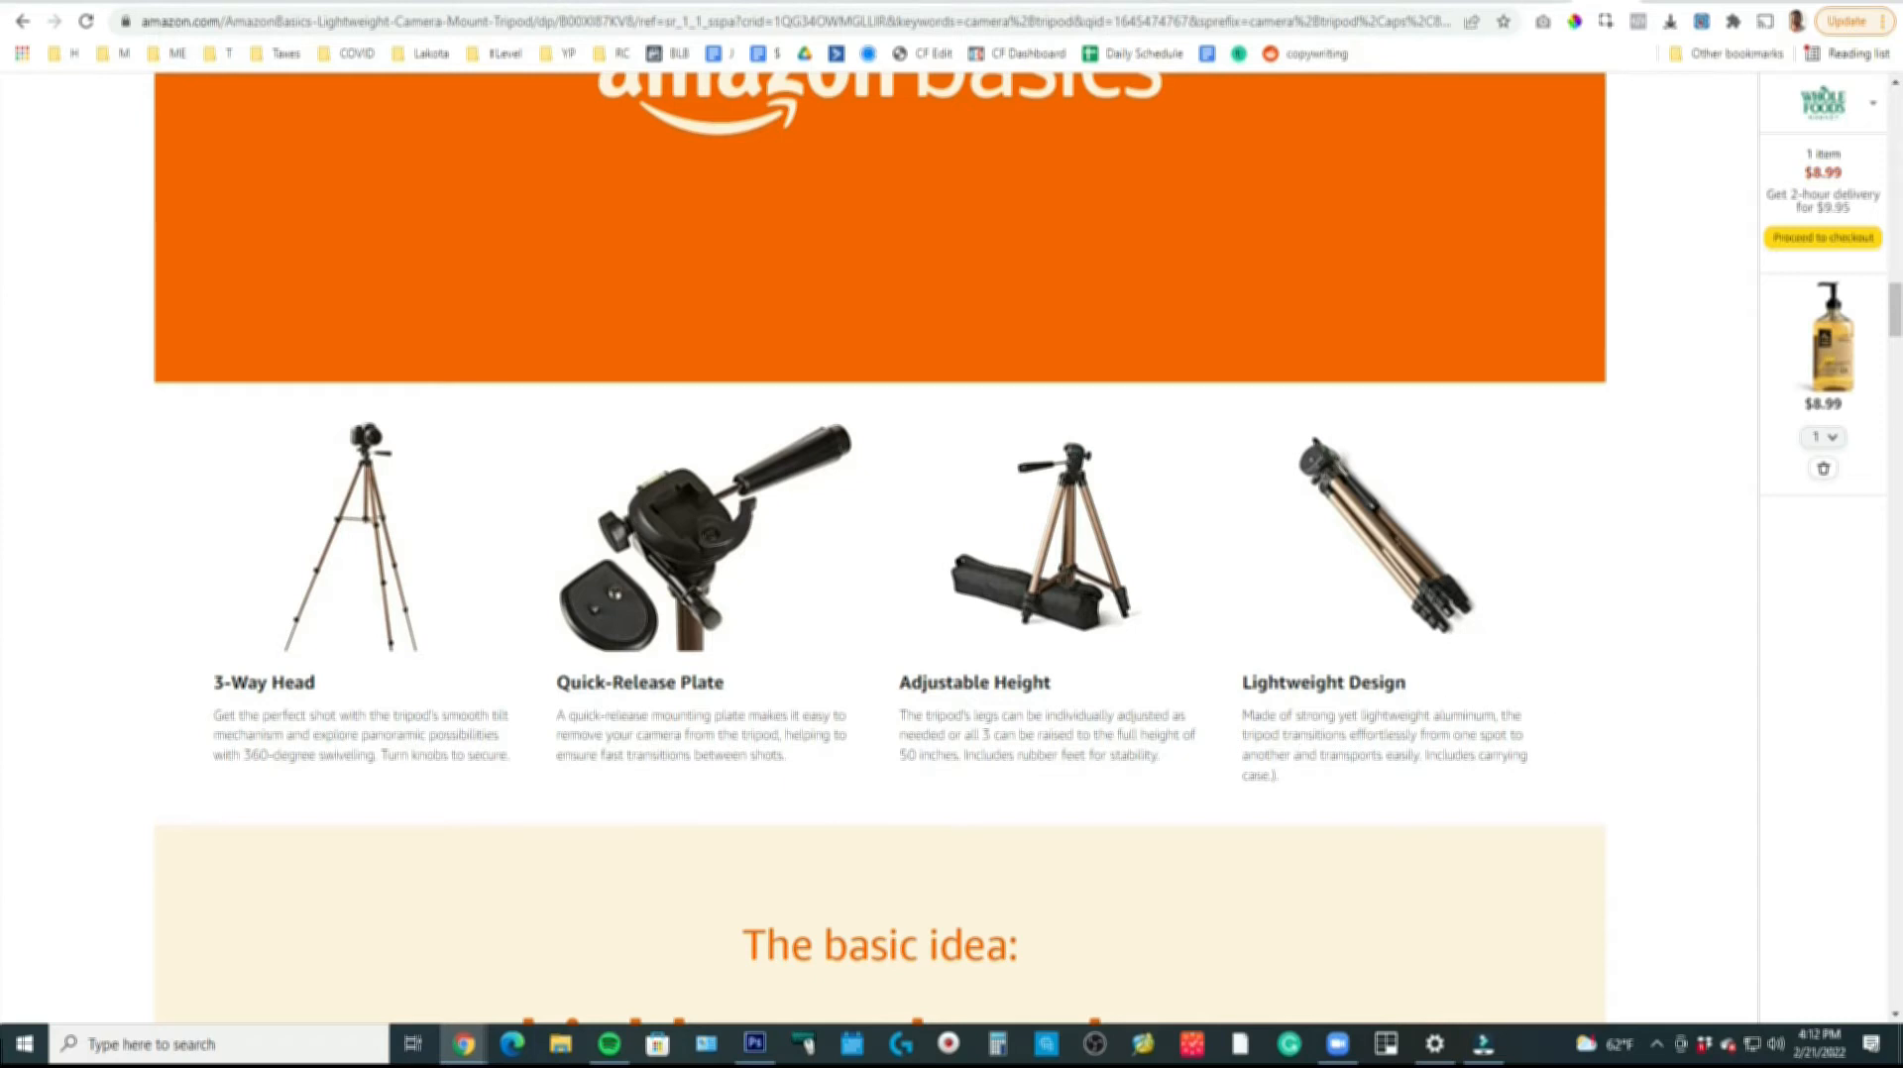
click(1536, 2)
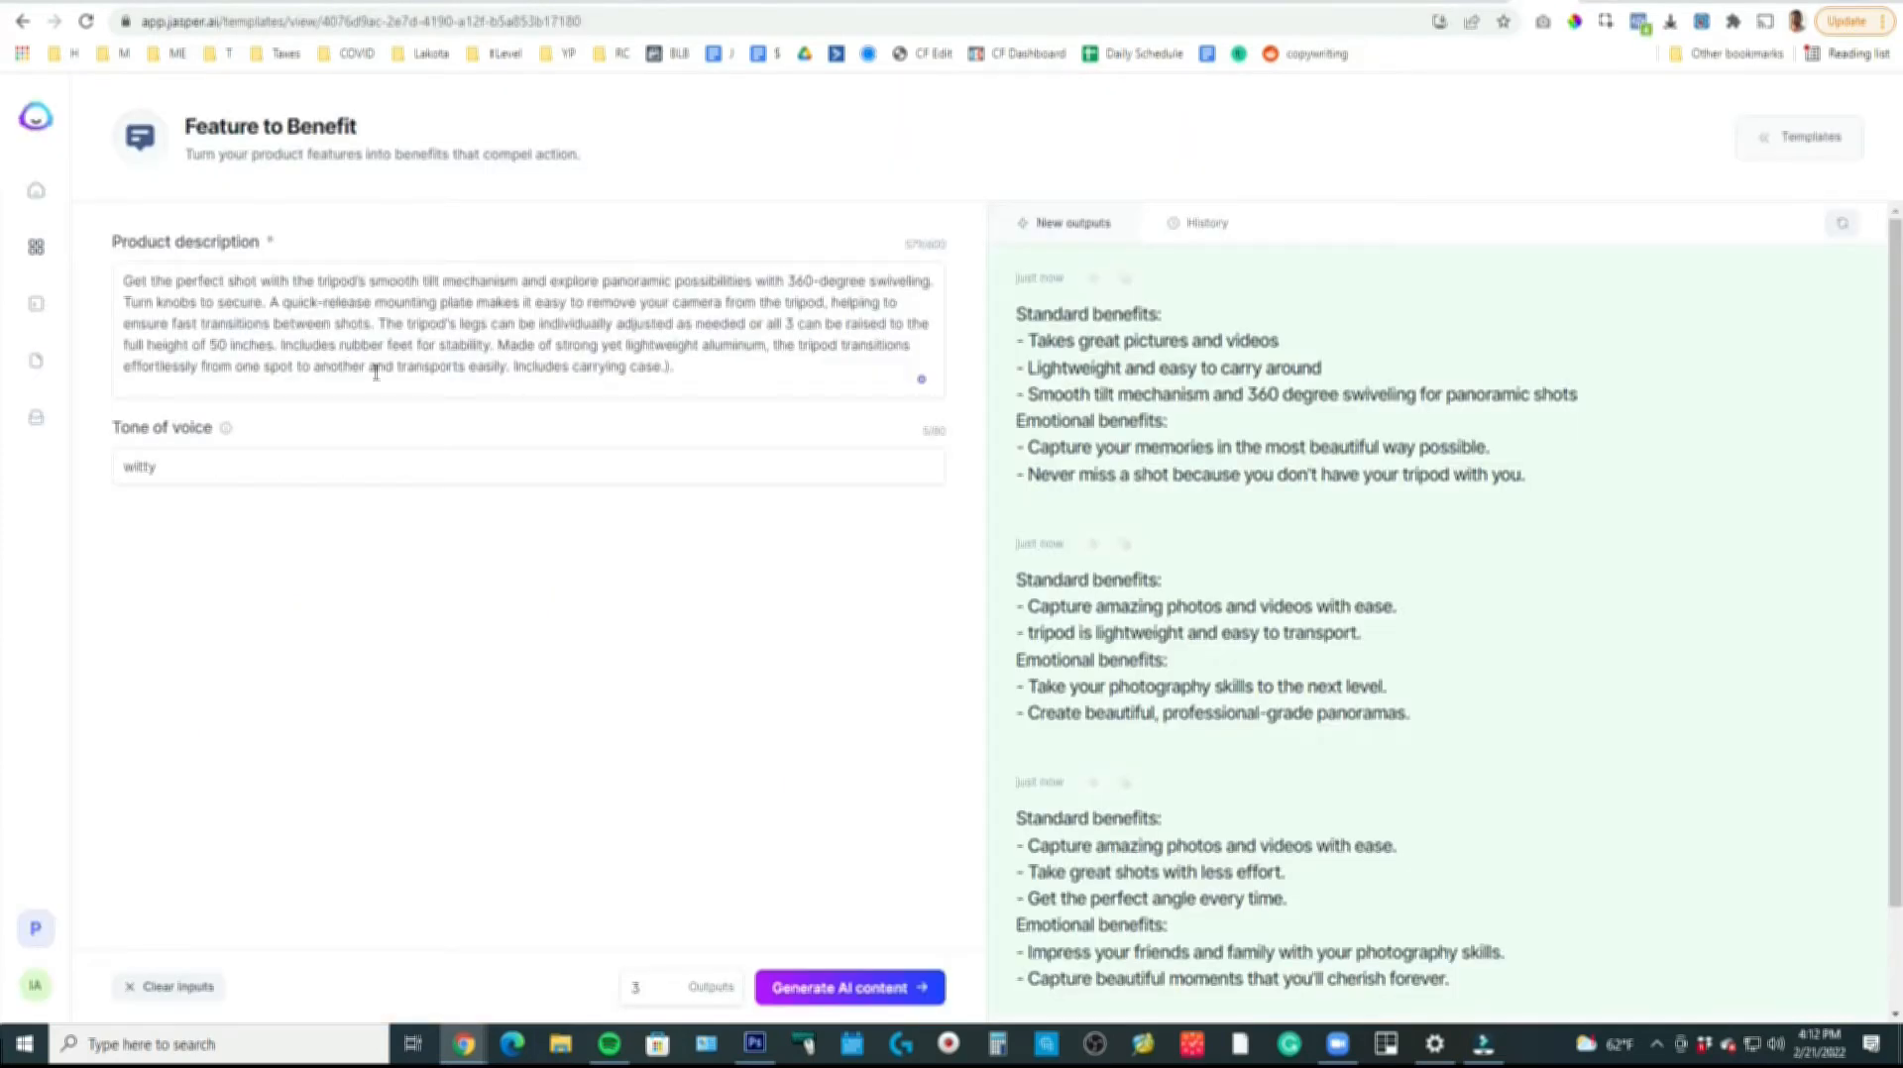
Generate another set of feature-to-benefit outputs from the tripod description and look through the results.
key(ctrl+Return)
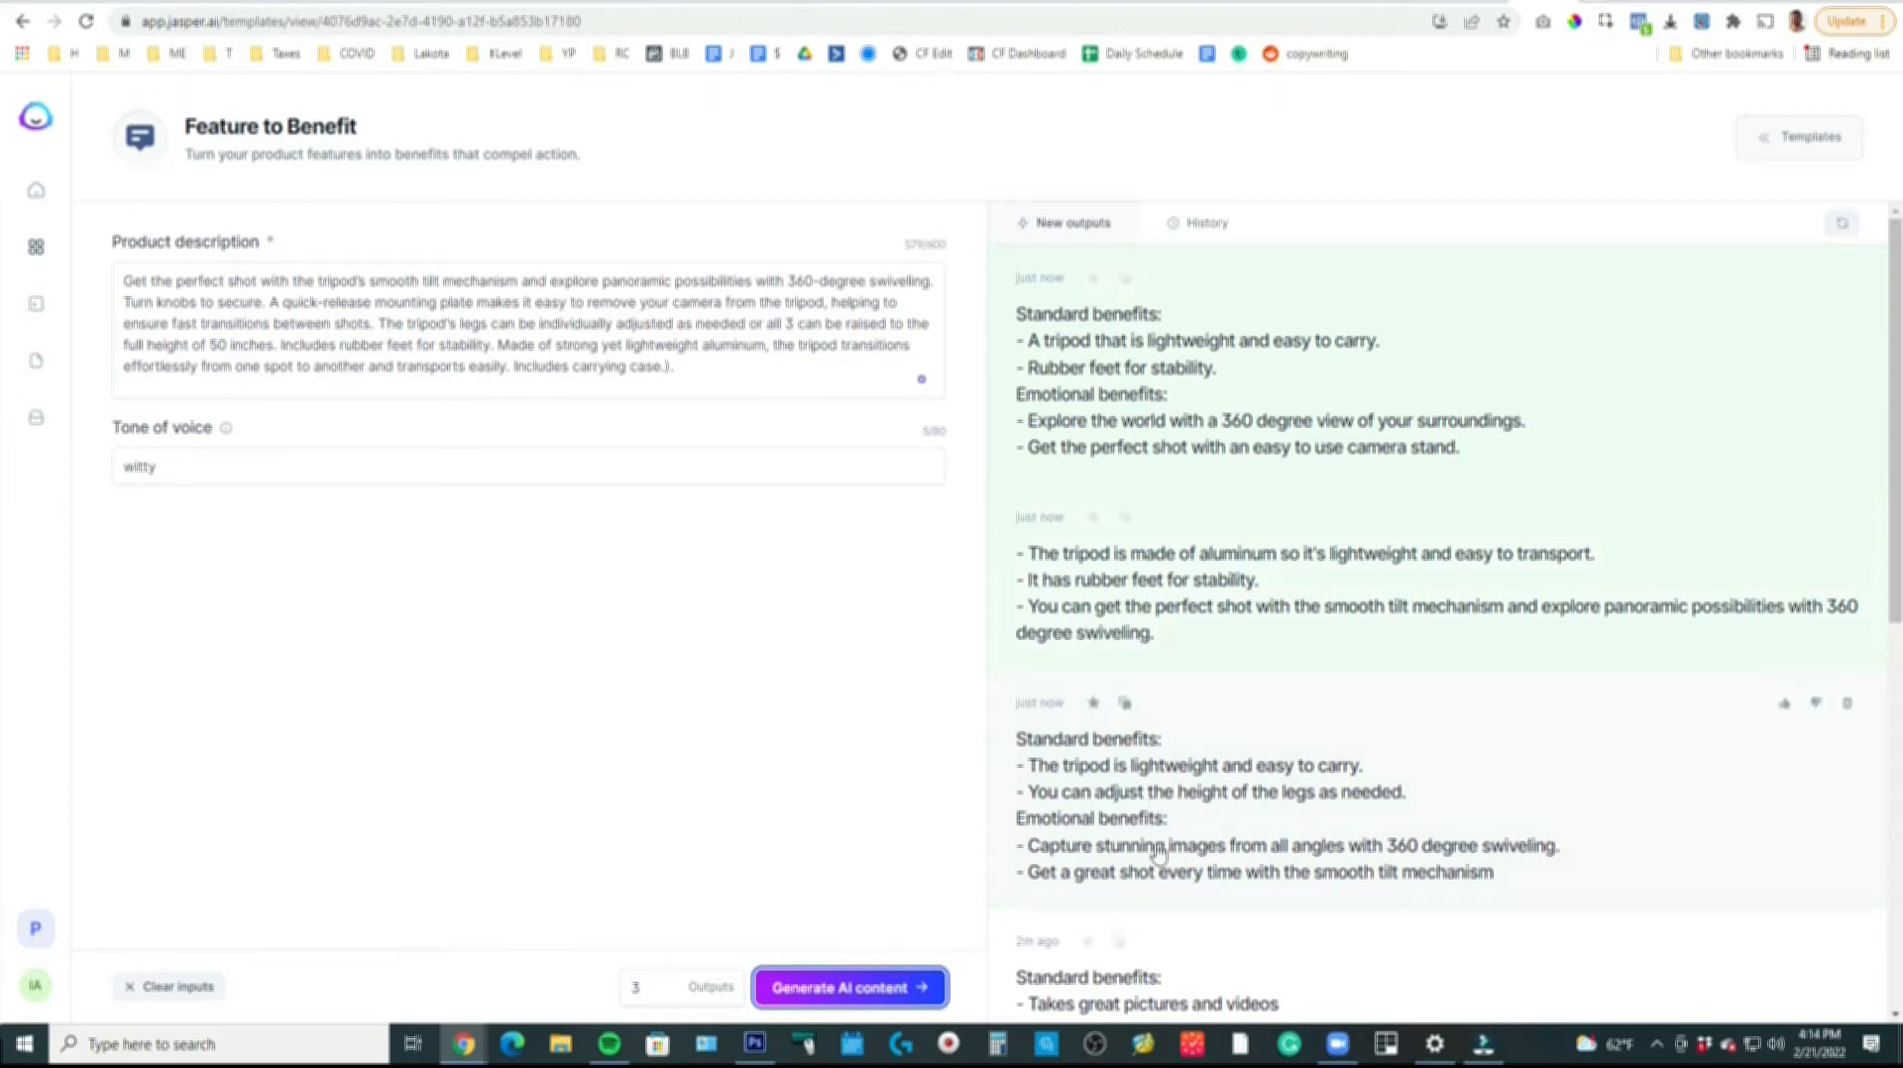
scroll(1199, 605, down, 3)
scroll(1239, 693, down, 1)
scroll(1234, 662, up, 4)
scroll(1100, 455, down, 3)
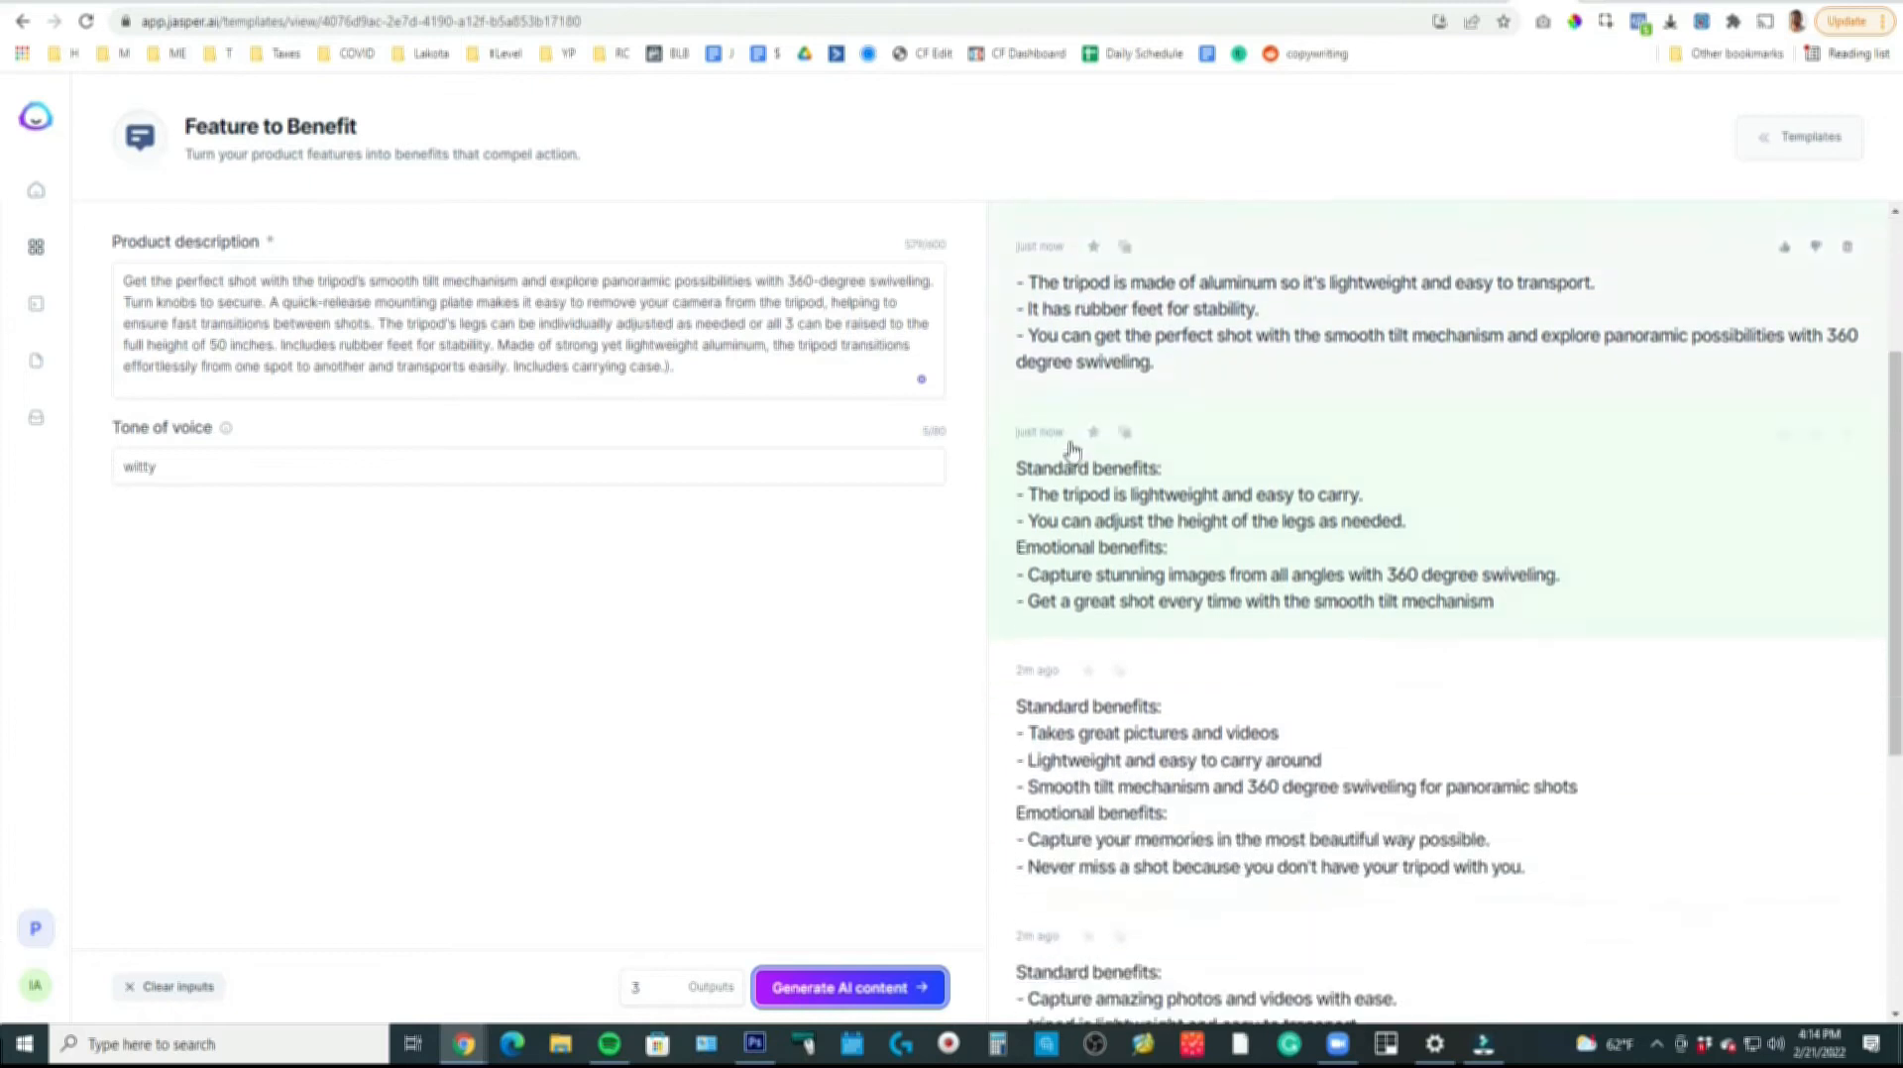
scroll(1071, 450, down, 4)
scroll(1028, 662, up, 6)
Copy the full product description text from the Feature to Benefit template.
click(617, 358)
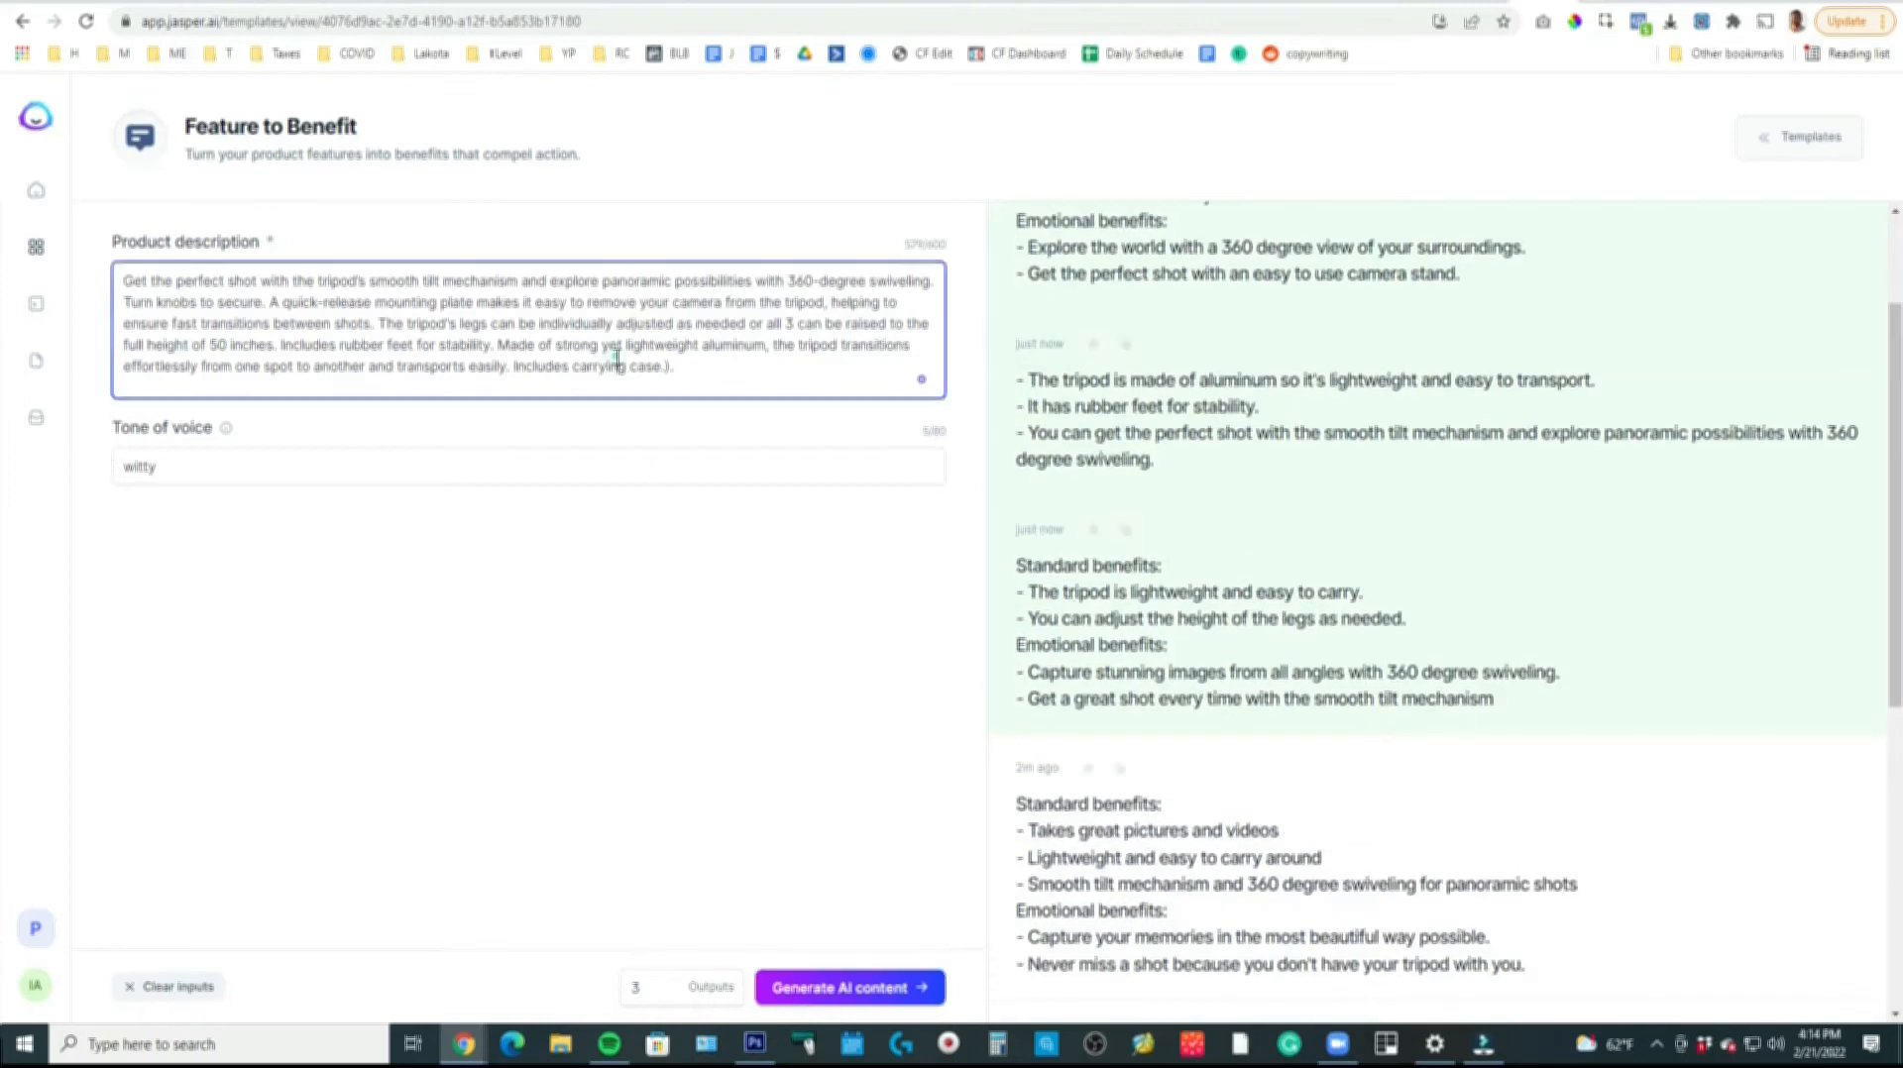
key(ctrl+a)
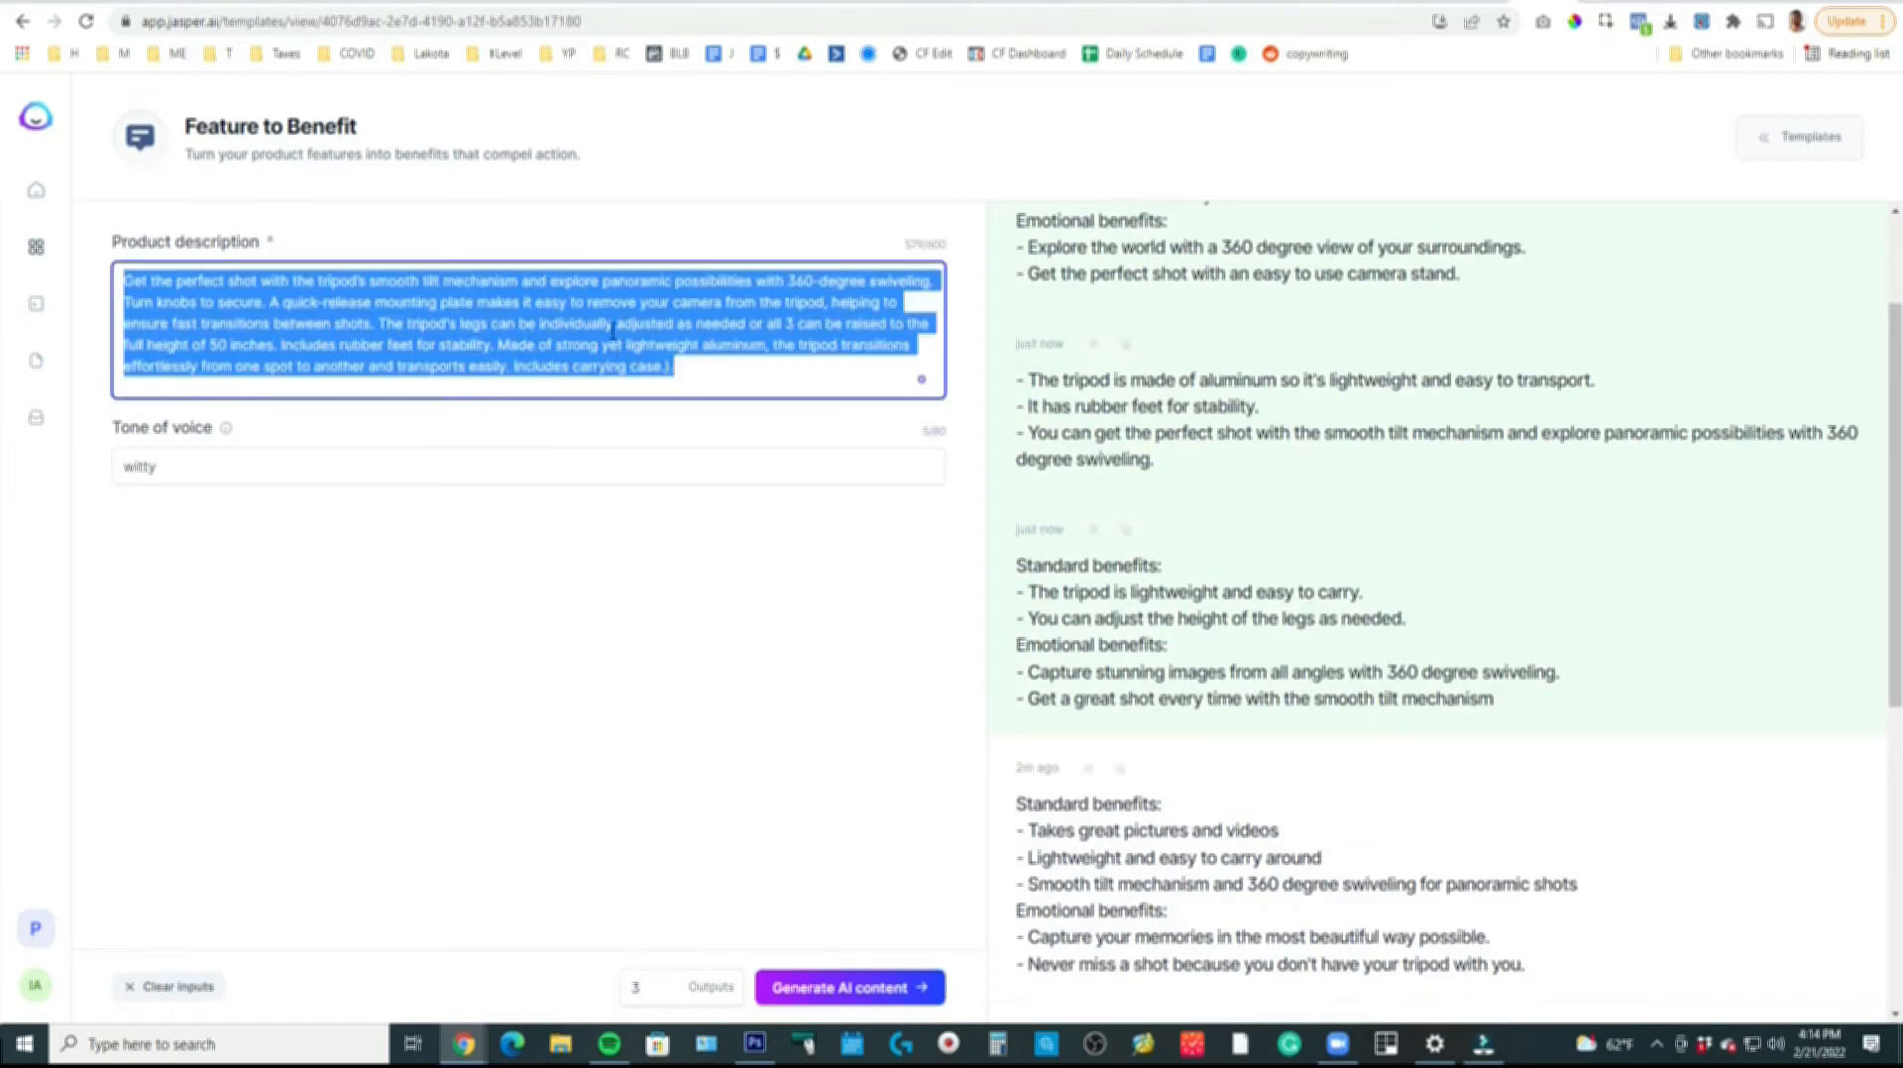
click(567, 533)
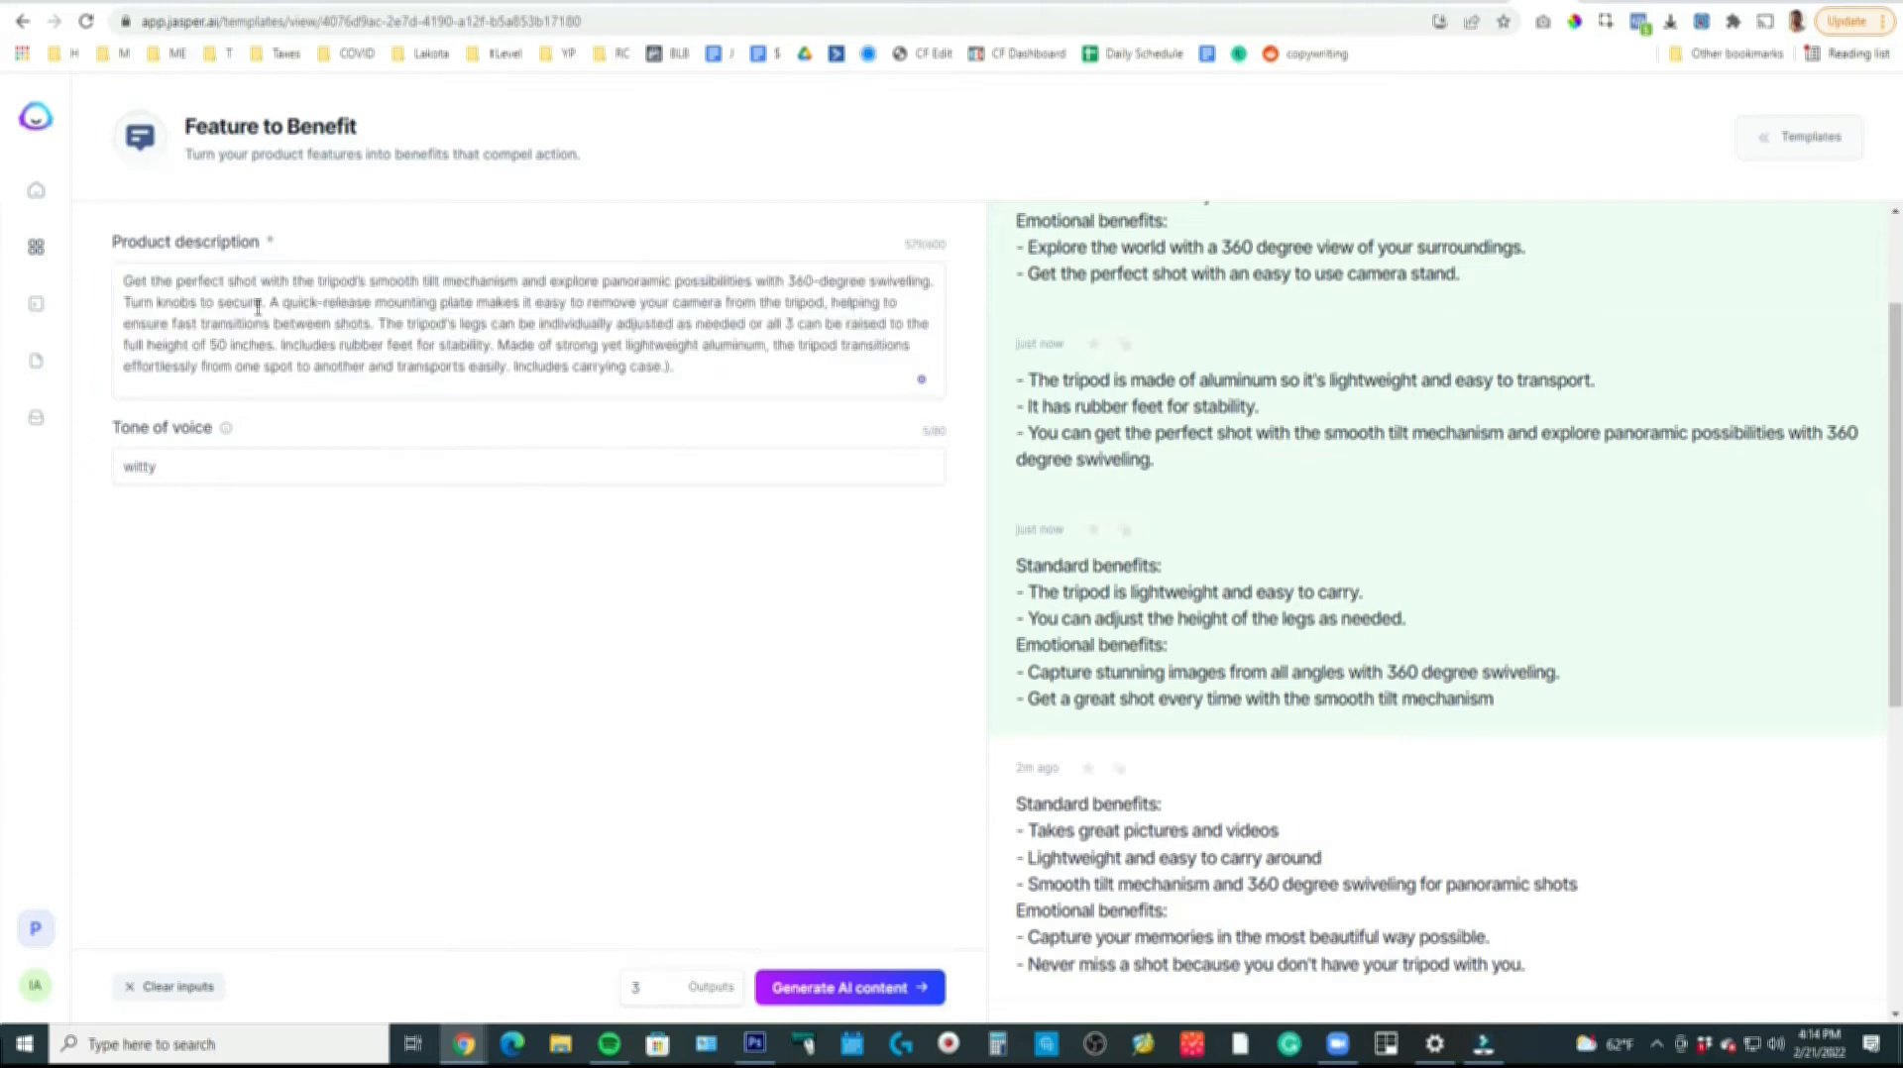
Open the Content Improver template from the Ecommerce templates.
click(37, 197)
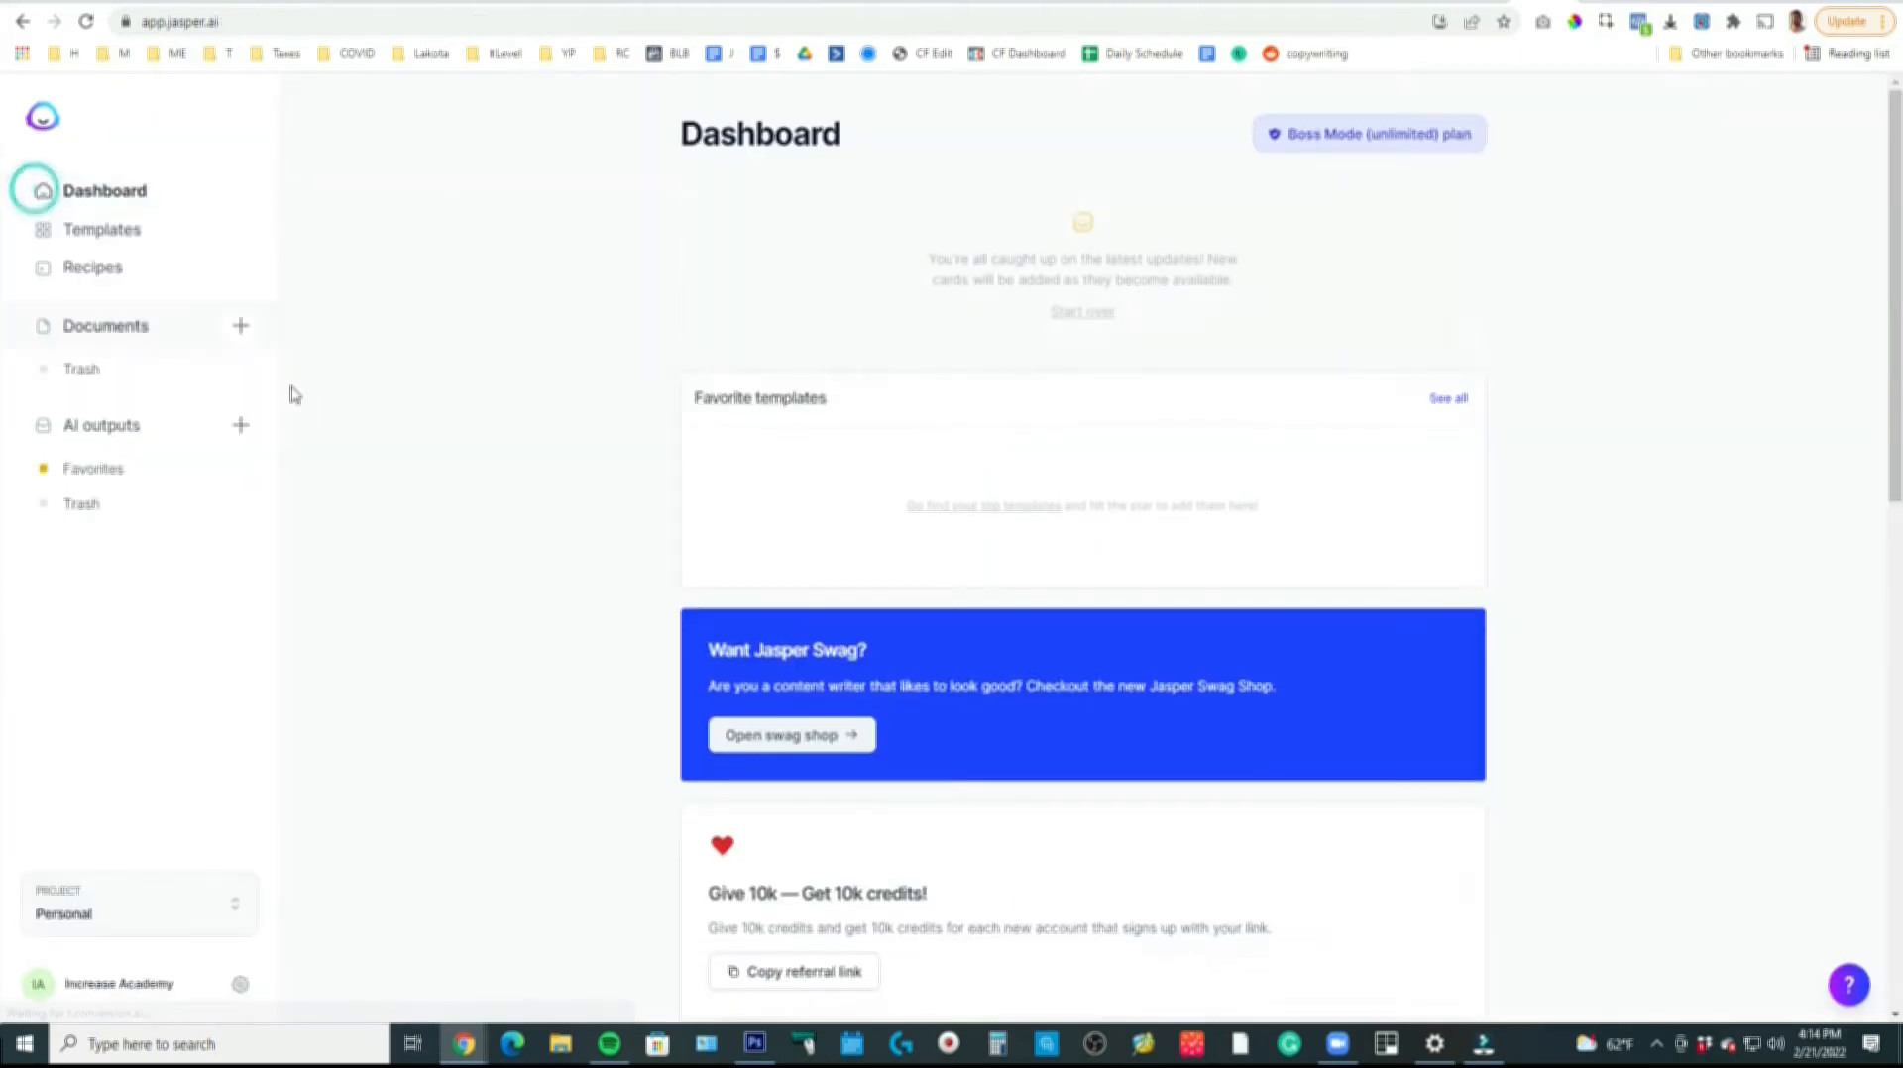
click(104, 234)
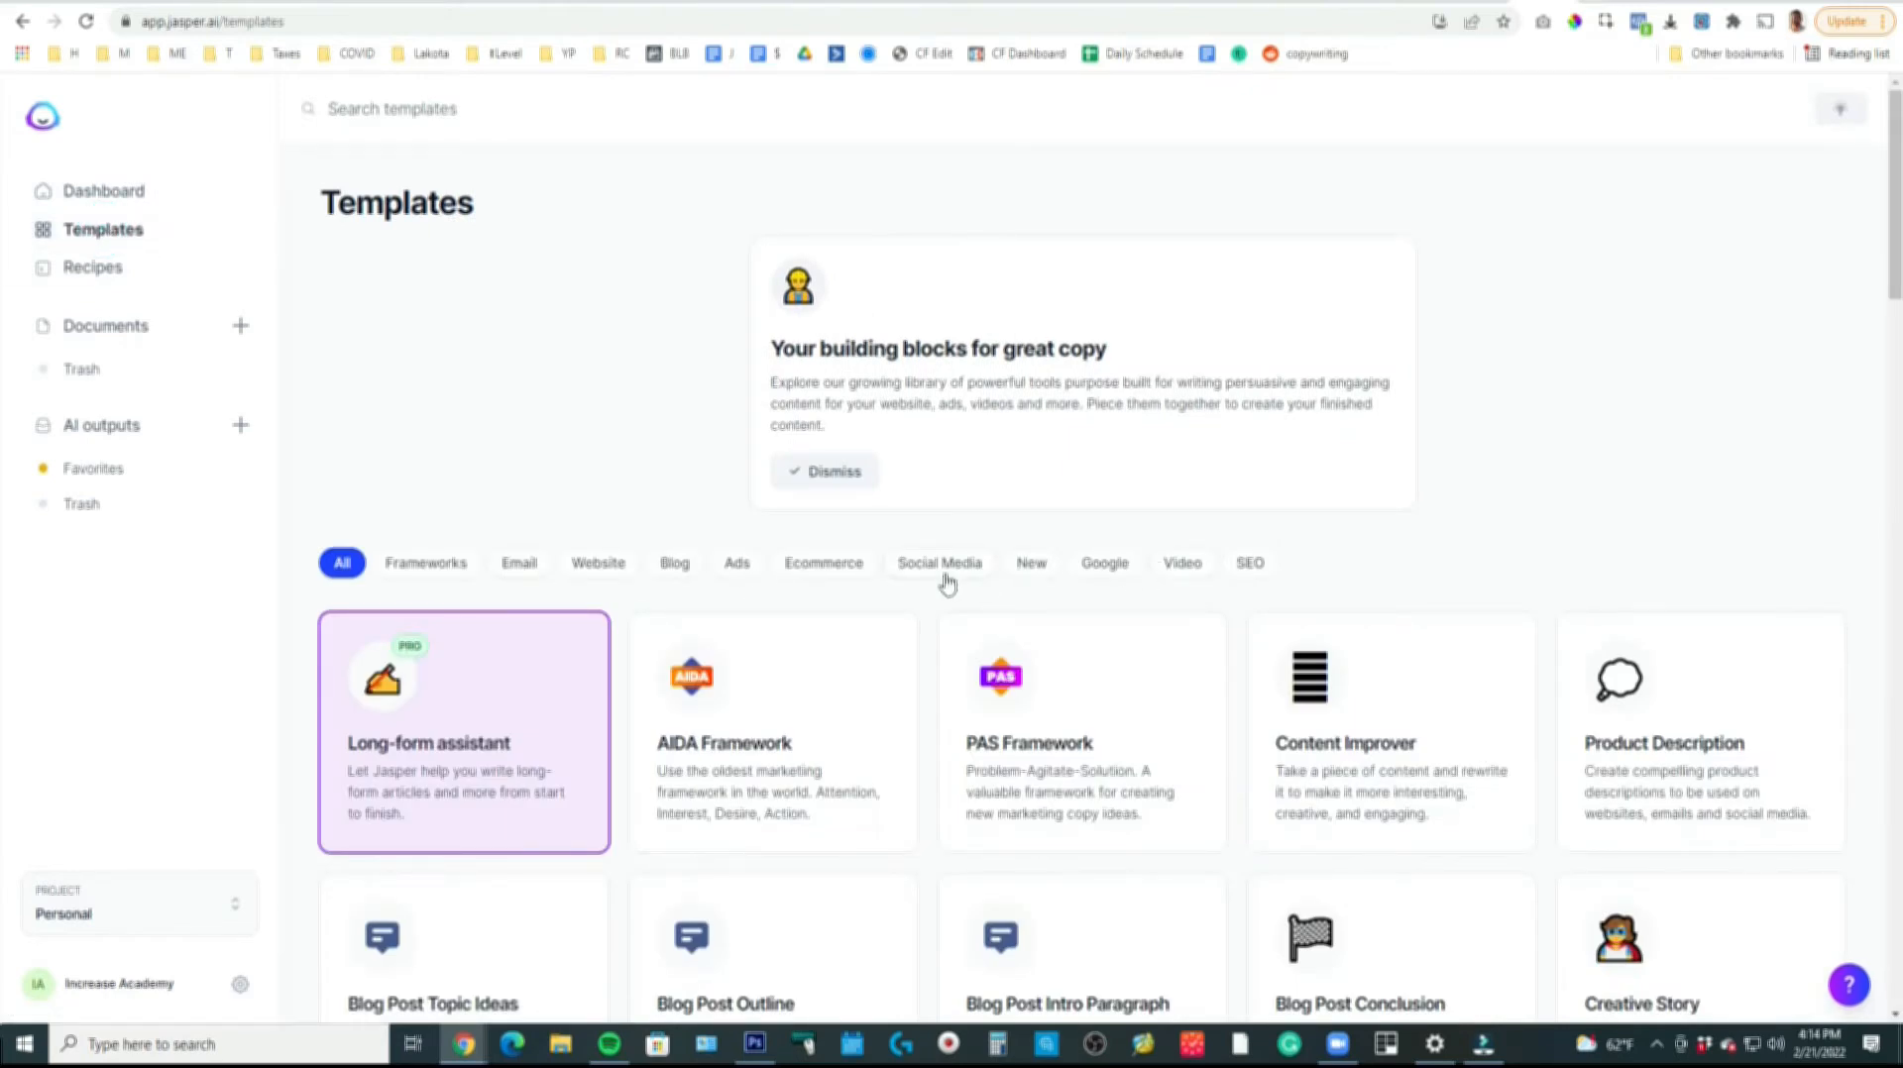
click(828, 574)
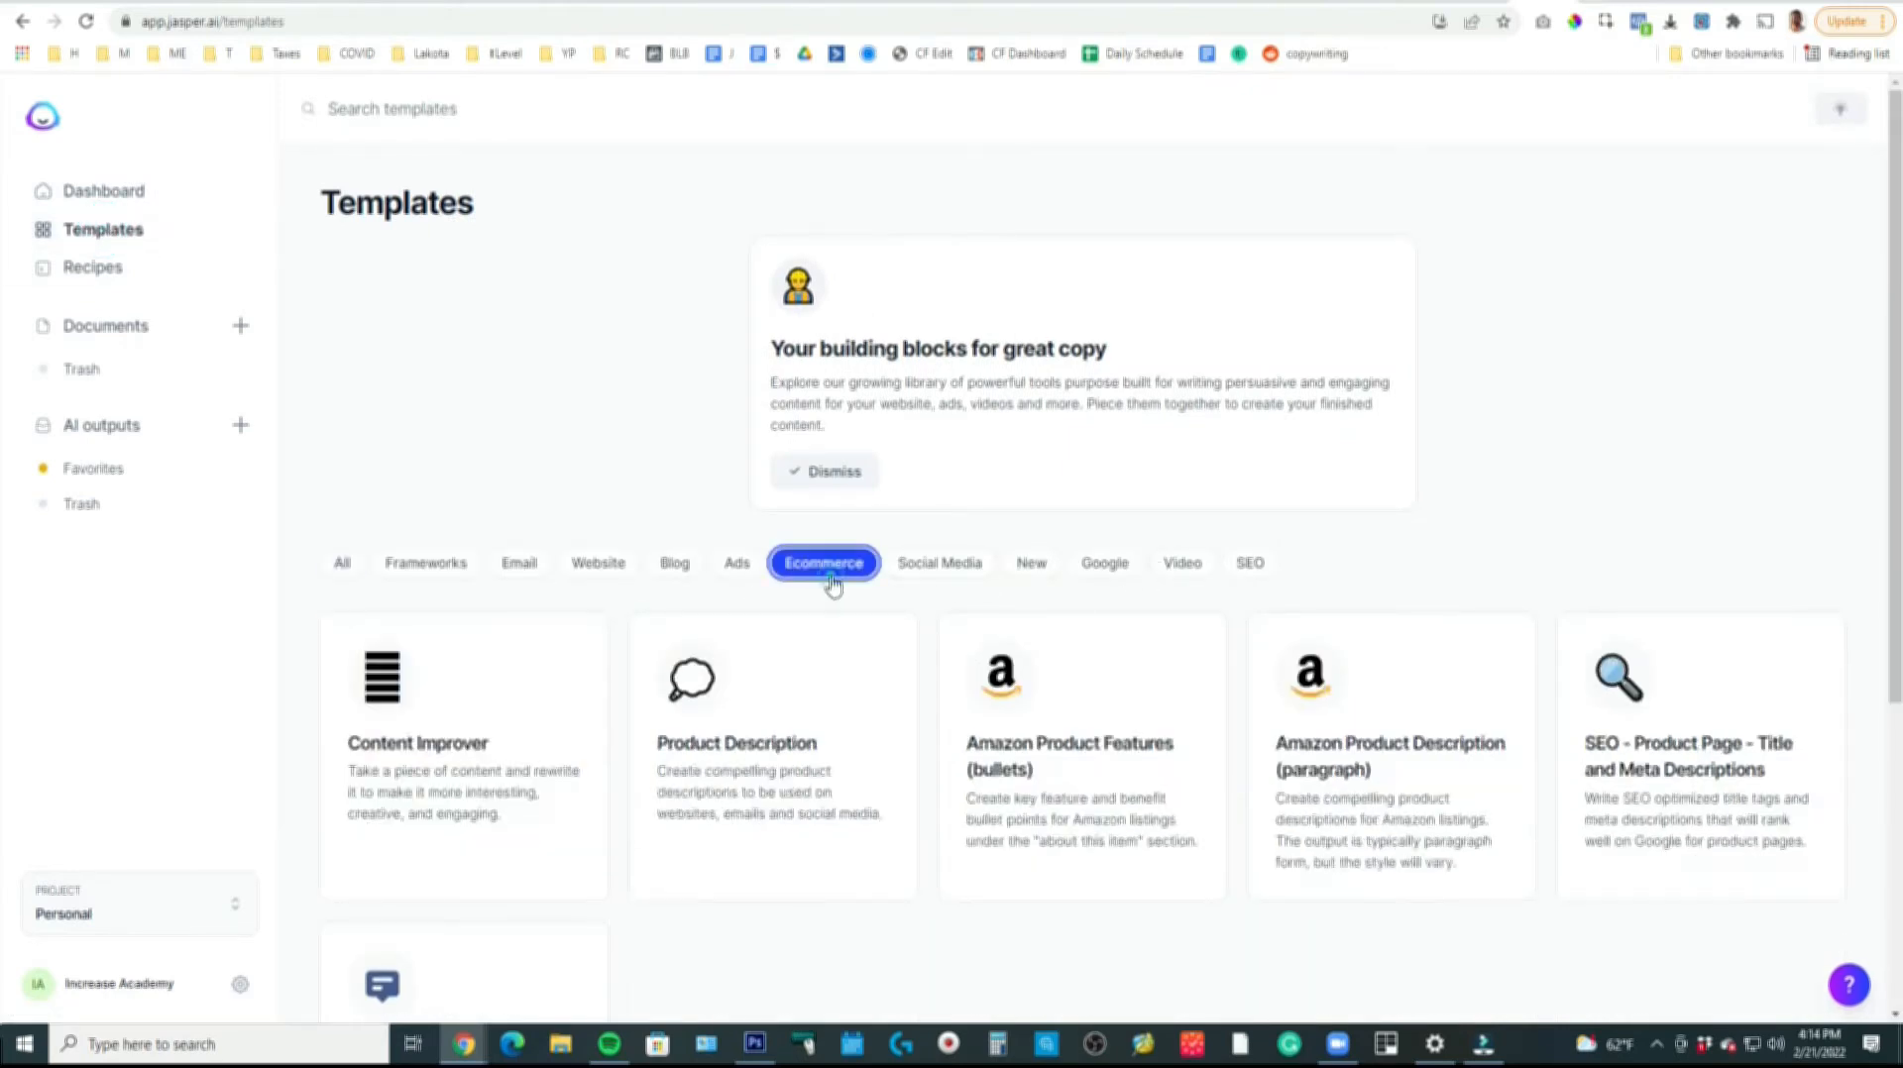
click(473, 790)
Generate improved content from the copied tripod description with a Funny tone of voice and review the outputs.
click(163, 325)
text(Get the perfect shot with the tripod's smooth tilt mechanism and explore panoramic possibilities with 360-degree swivelling. Turn knobs to secure. A quick-release mounting plate makes it easy to remove your camera from the tripod, helping to ensure fast transitions between shots. The tripod's legs can be individually adjusted as needed or all 3 can be raised to the full height of 50 inches. Includes rubber feet for stability. Made of strong yet lightweight aluminum, the tripod transitions effortlessly from one spot to another and transports easily. Includes carrying case.).)
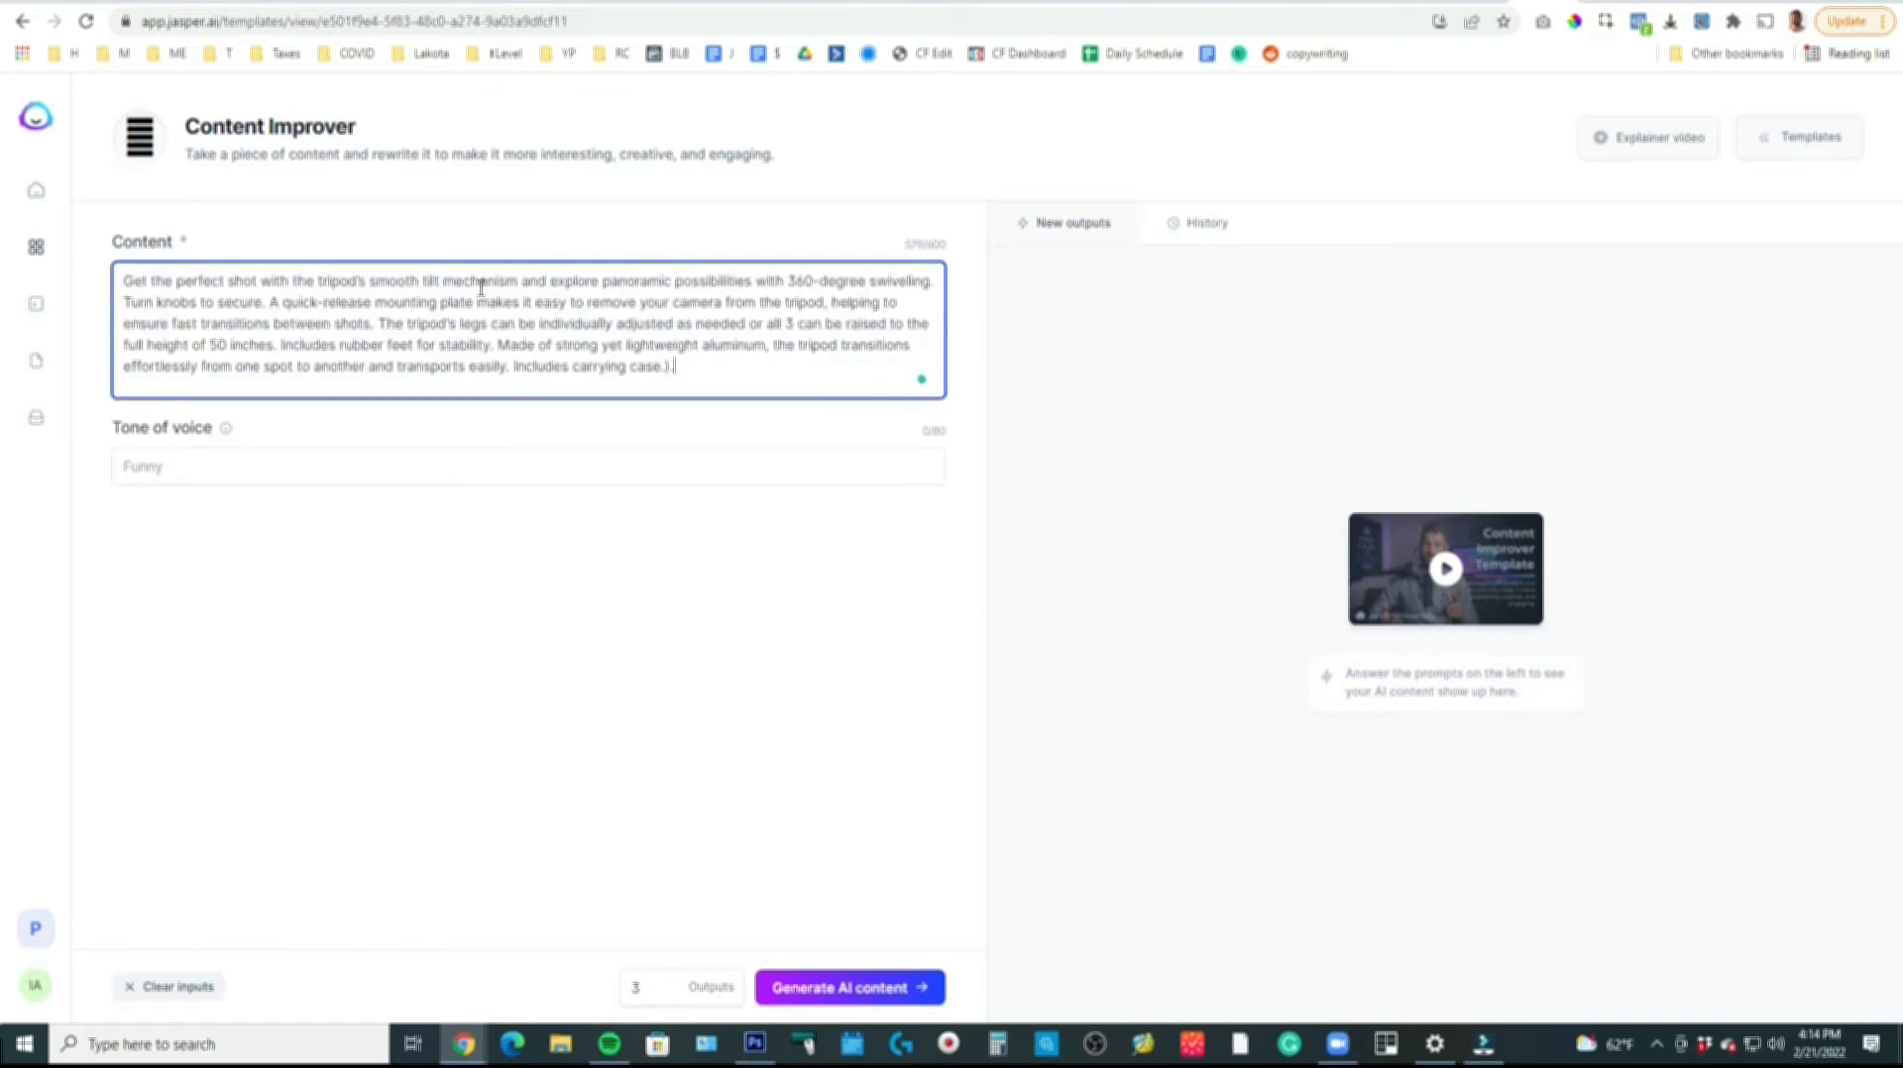
click(279, 476)
text(funny)
click(850, 988)
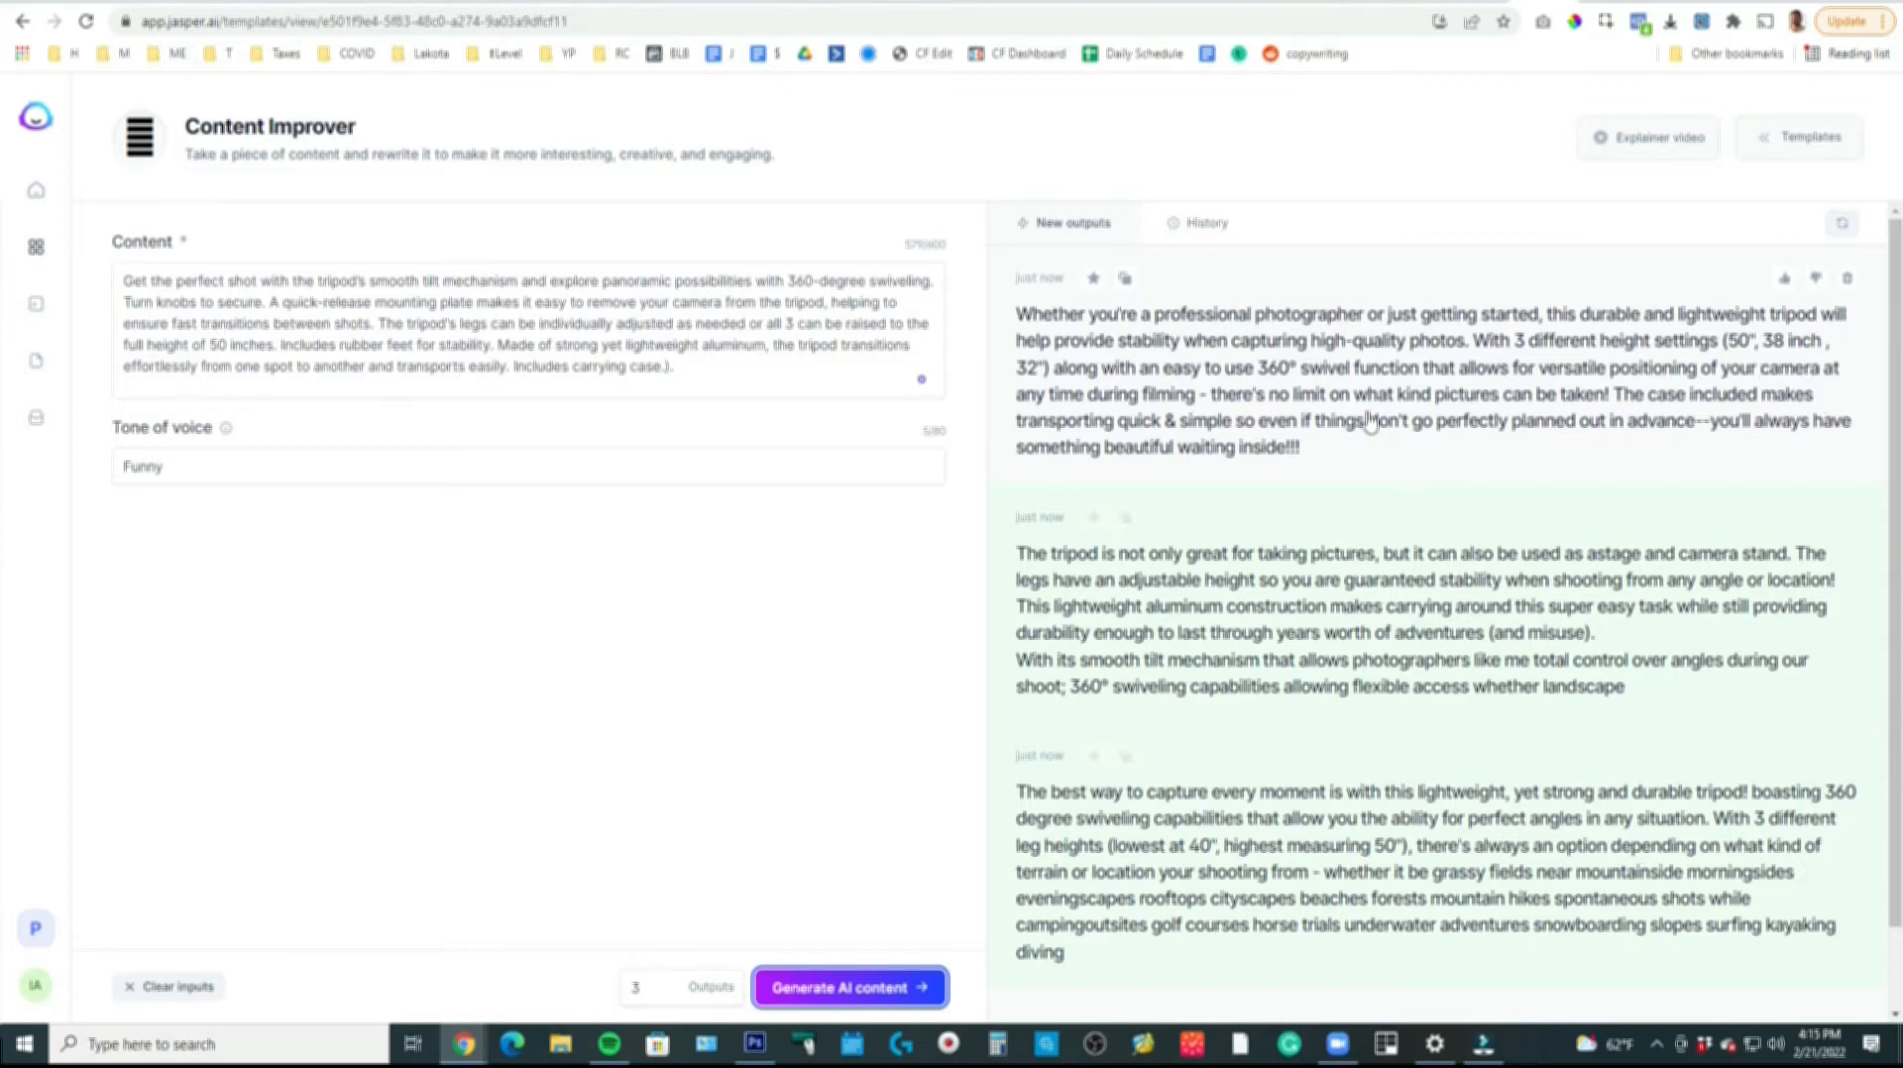
scroll(1235, 437, down, 1)
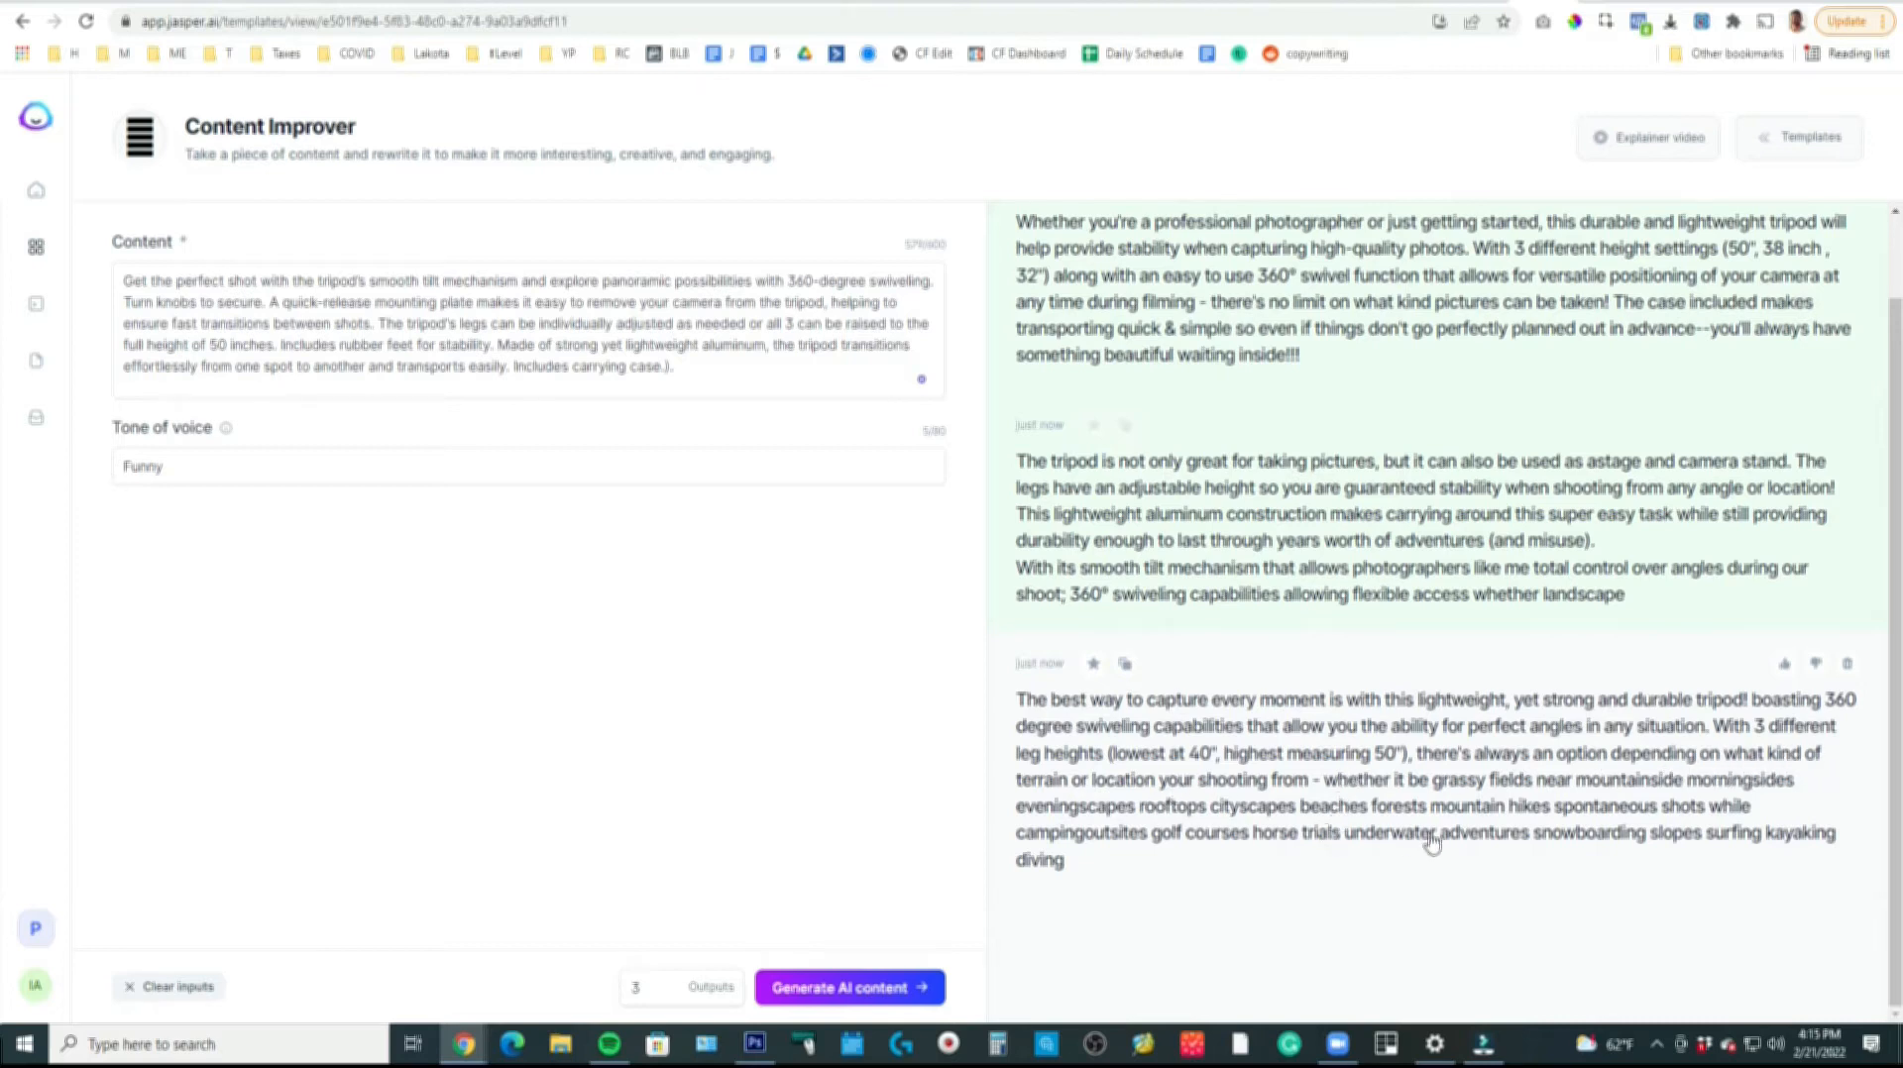
Change the tone of voice to witty, generate two more sets of improved content and return to the newest outputs.
double_click(247, 463)
text(witty)
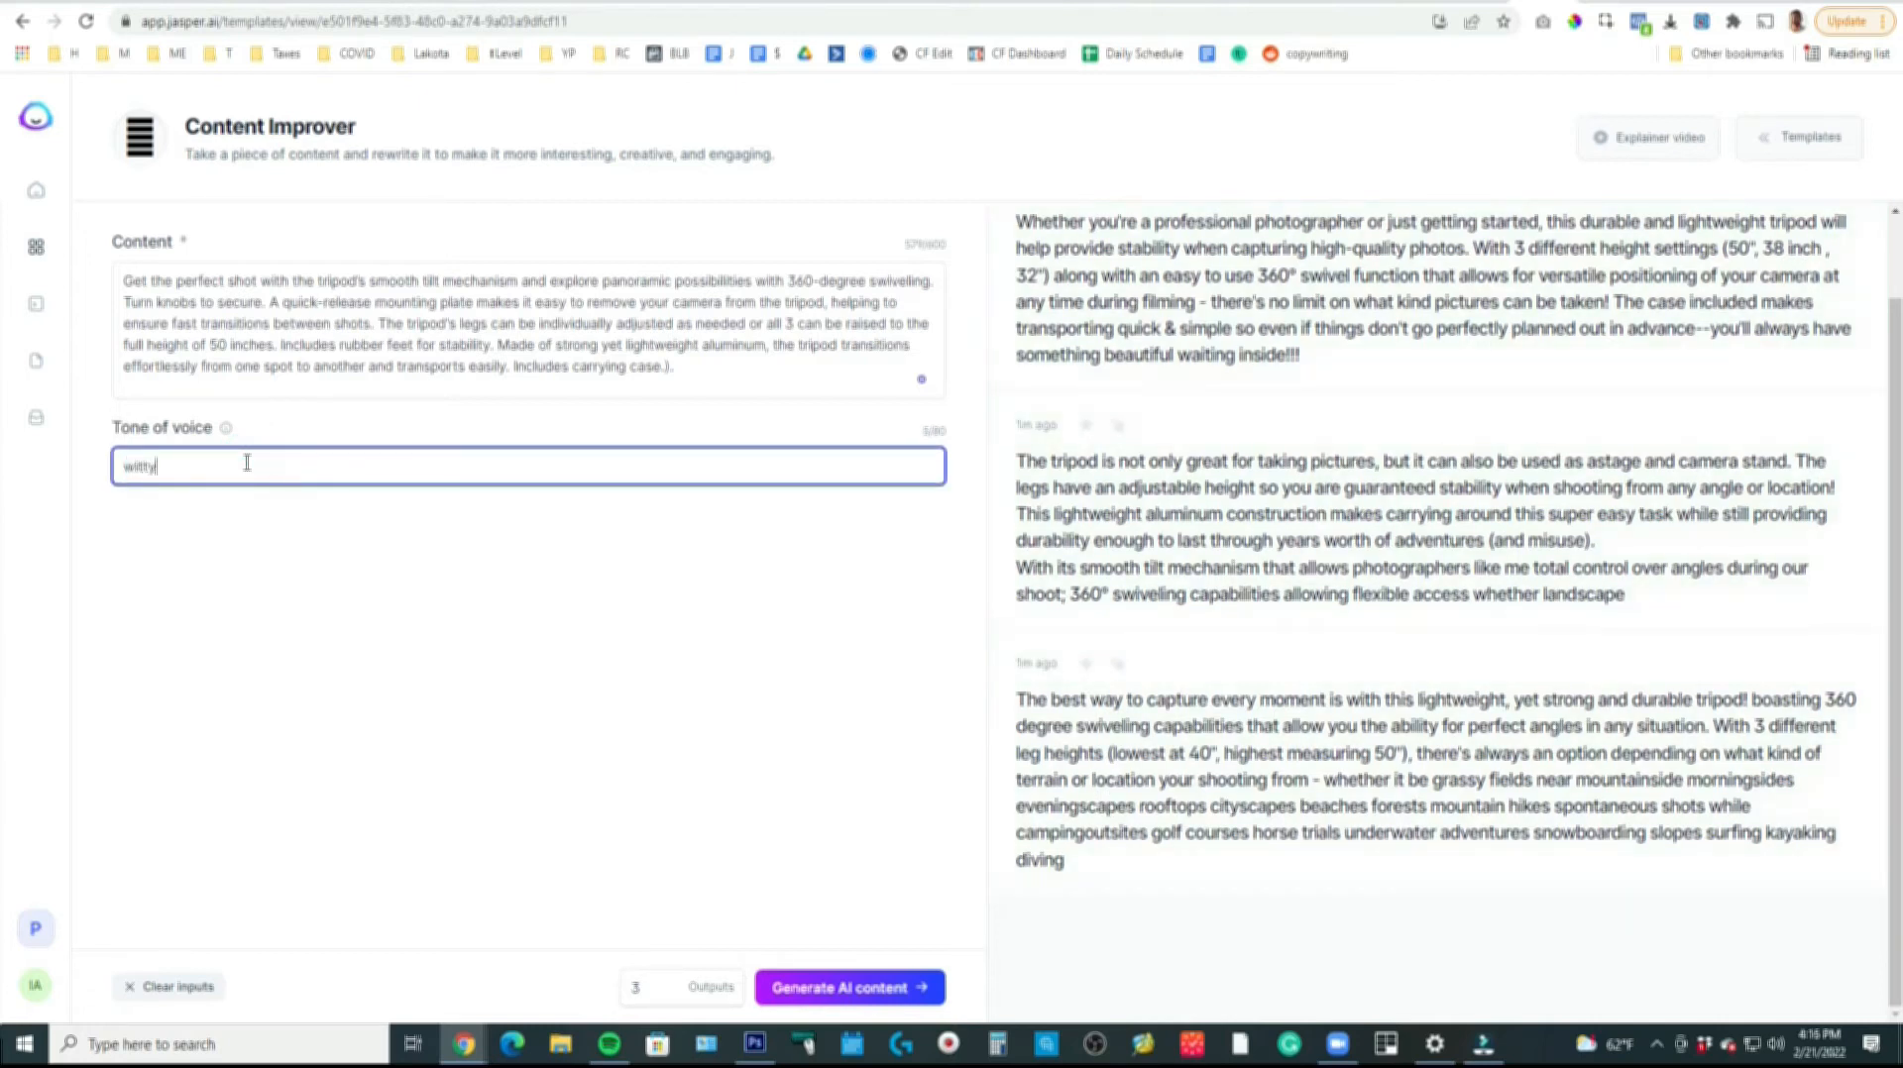
click(860, 984)
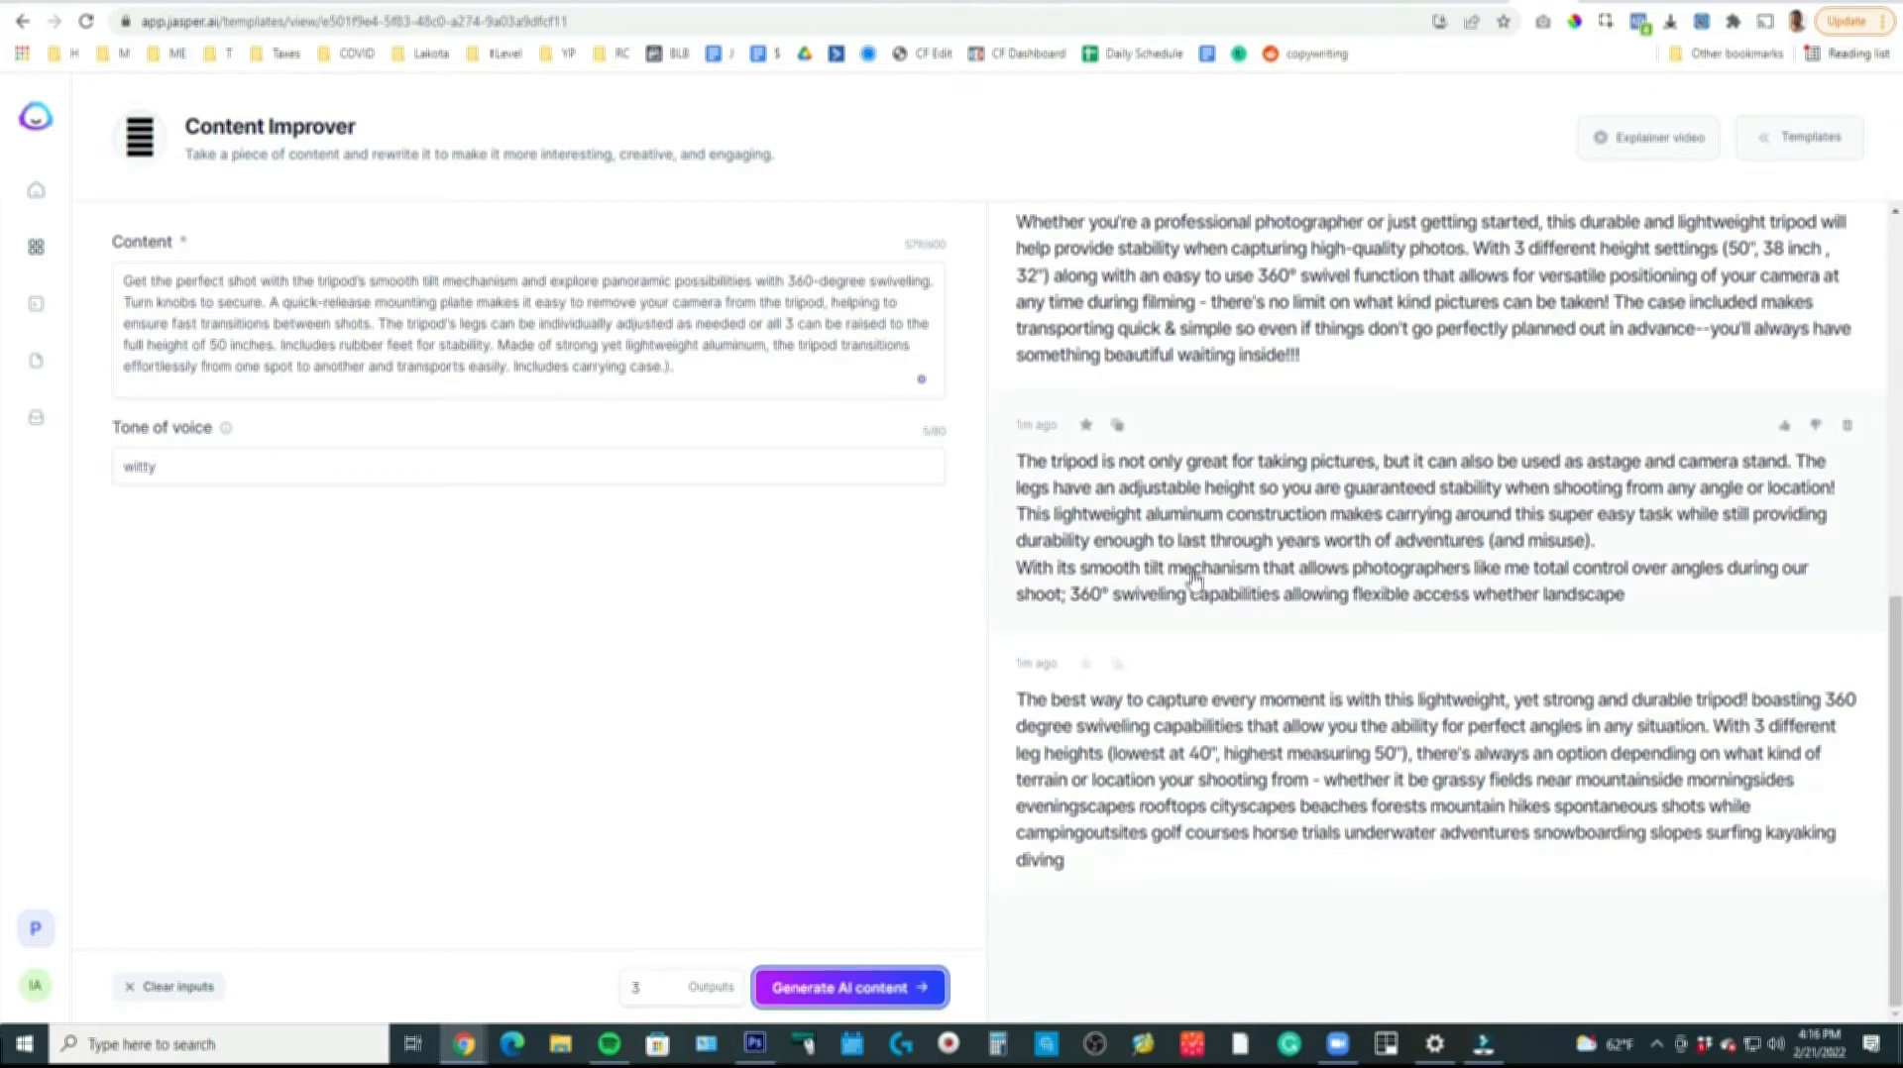
click(897, 988)
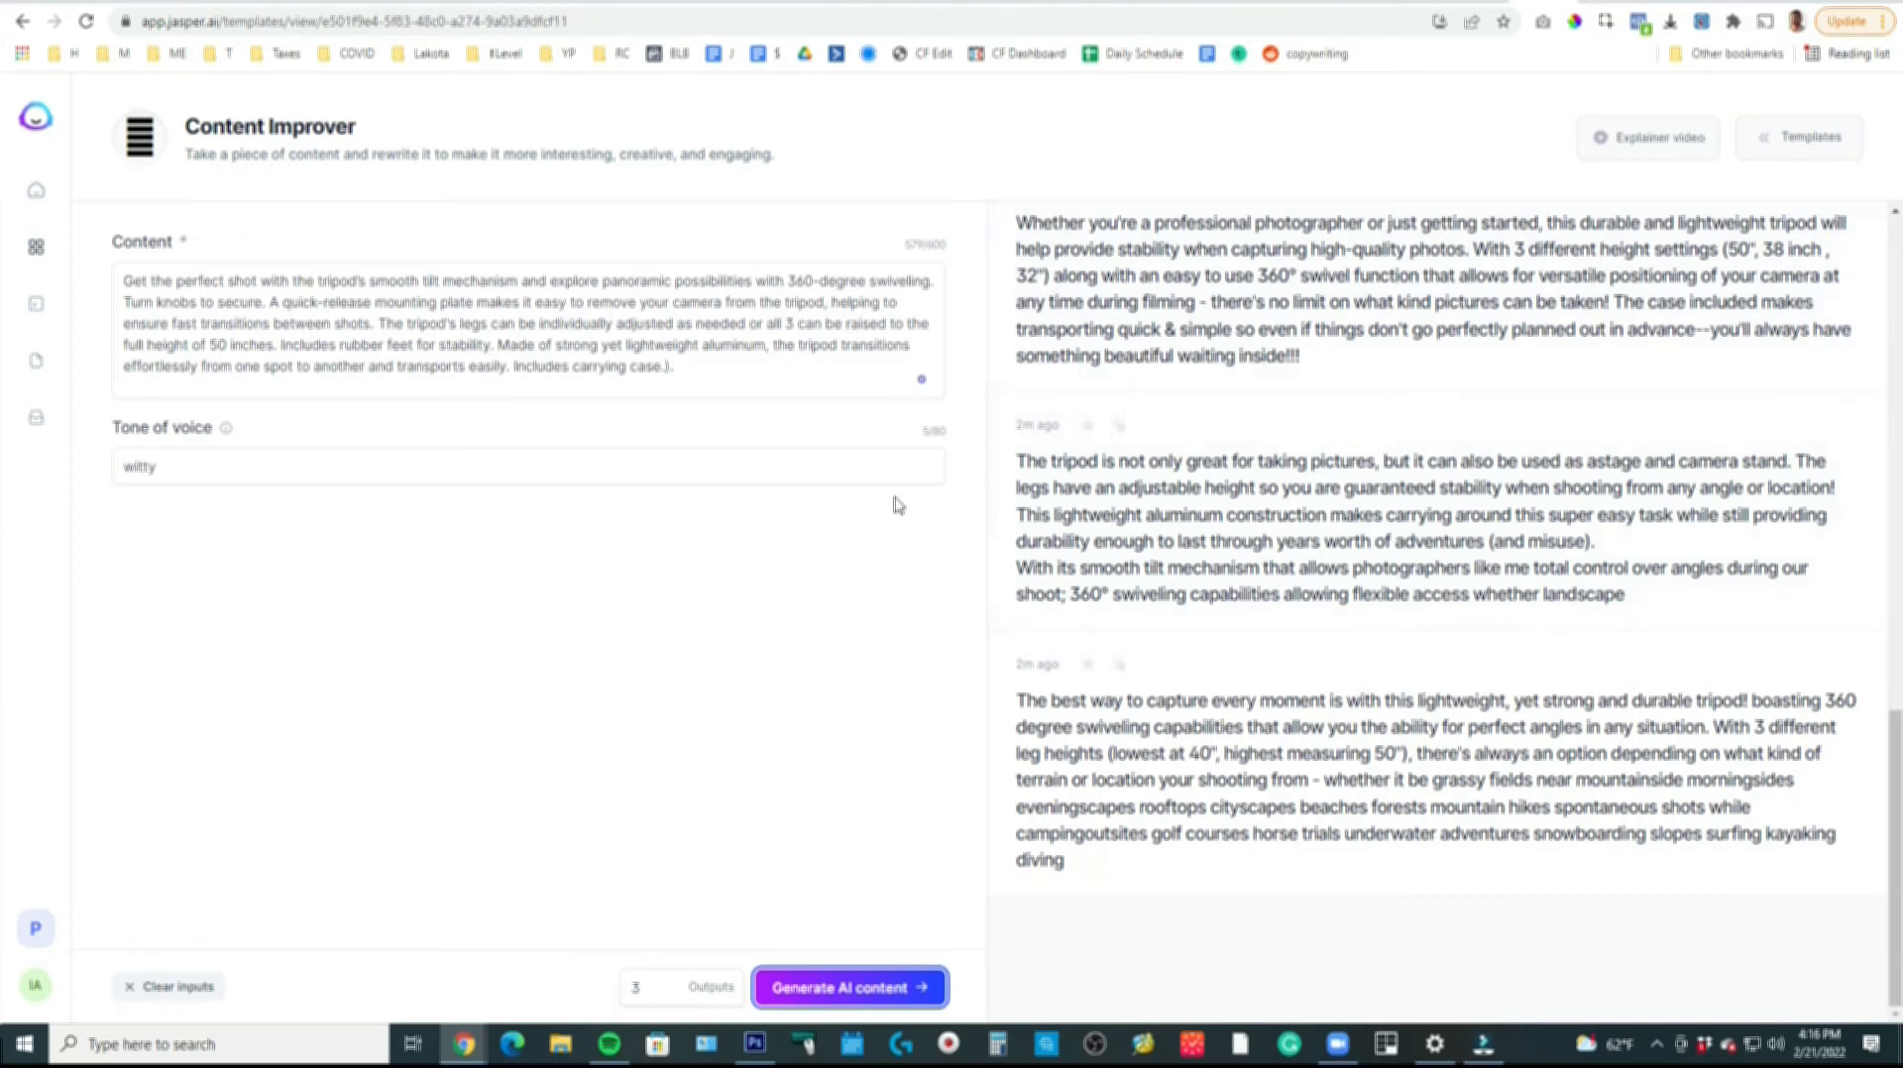
scroll(1179, 485, up, 15)
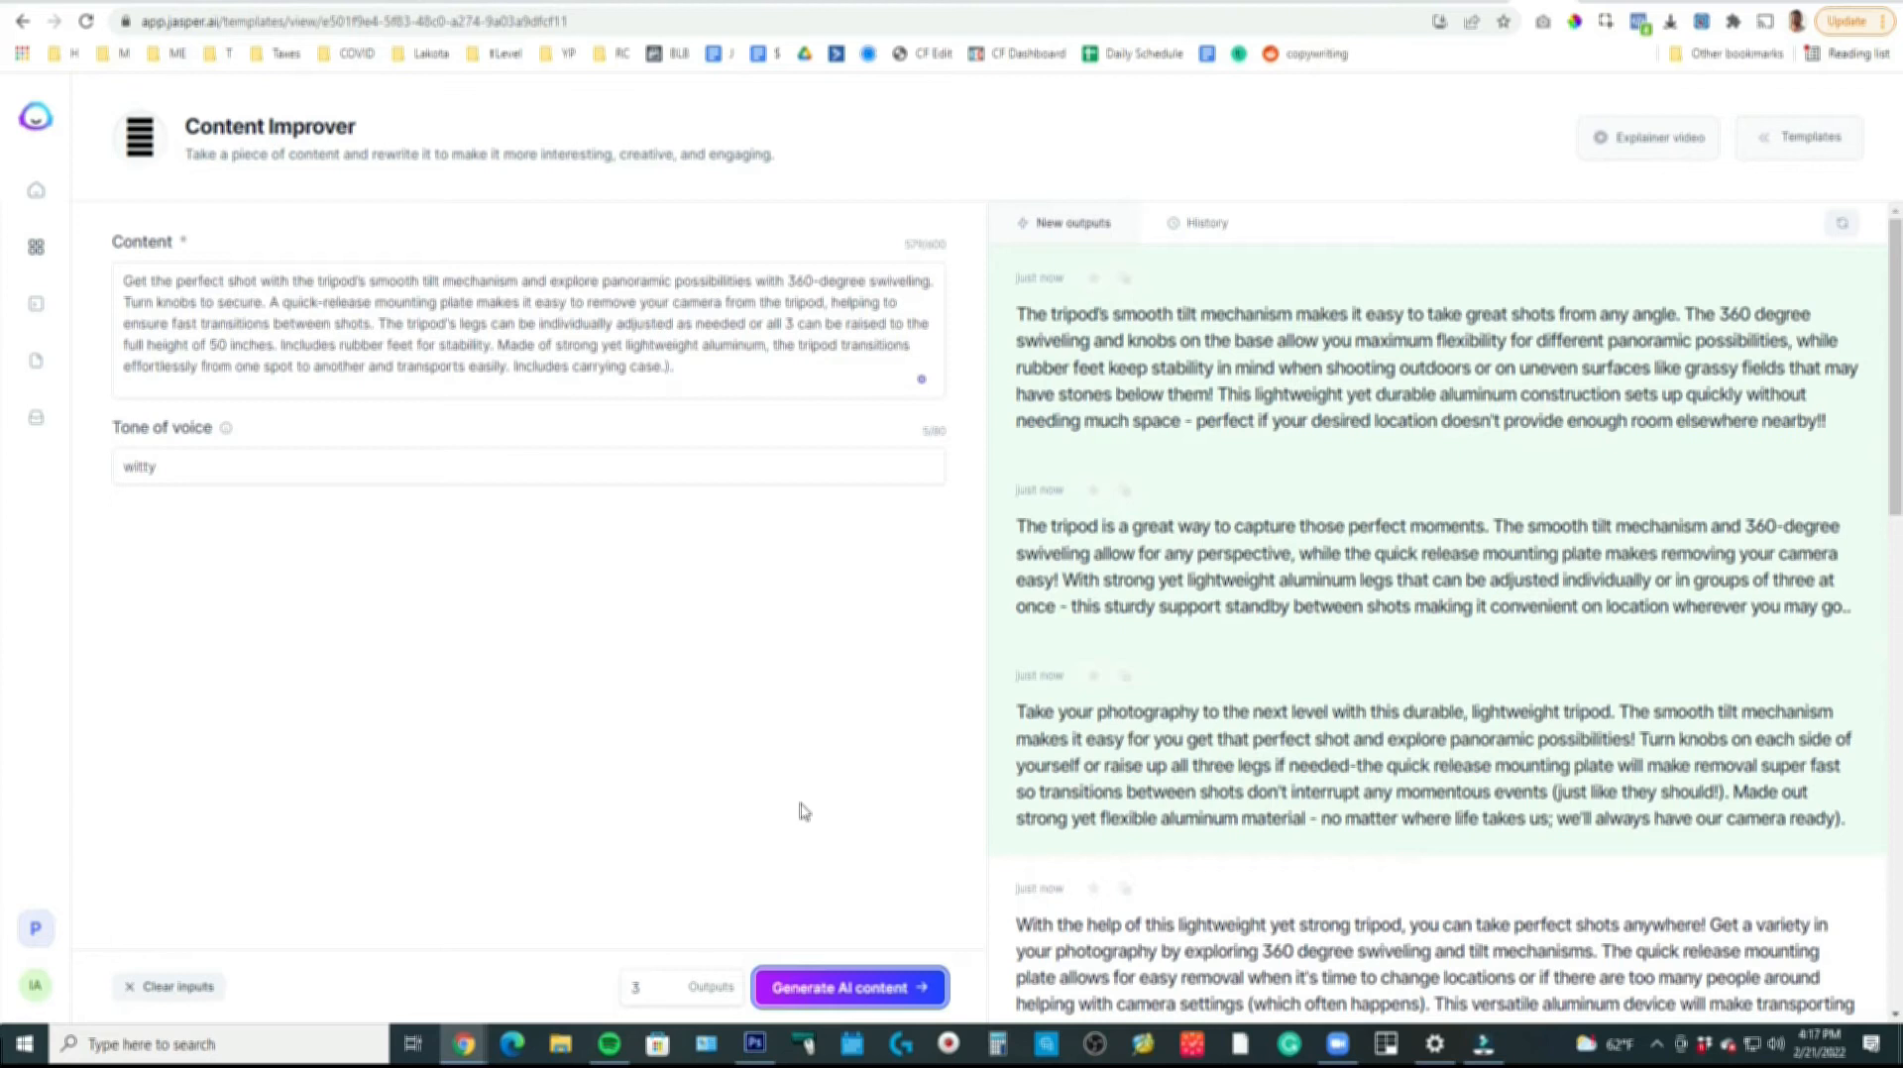
Review the newest witty rewrites of the tripod description and compare them with the earlier outputs below.
mouse_move(1205, 500)
scroll(1100, 689, down, 3)
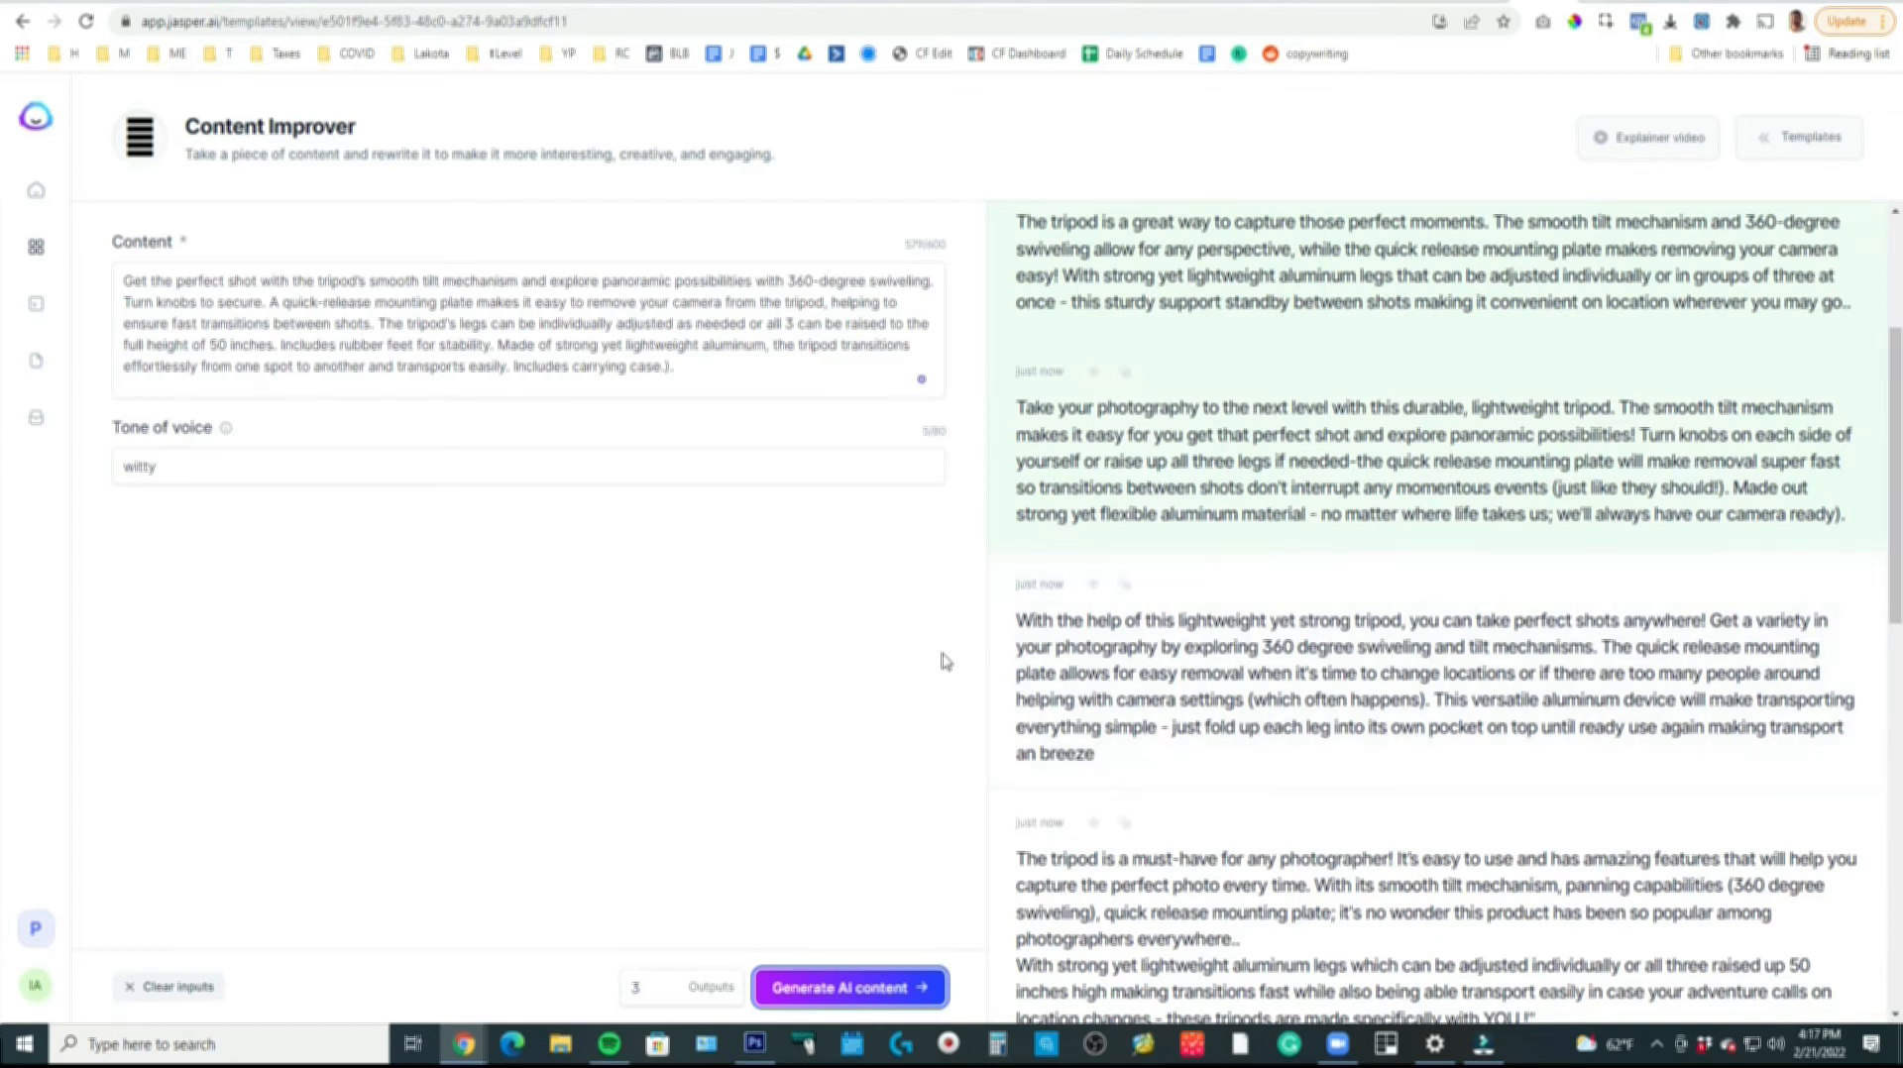
scroll(1231, 839, down, 2)
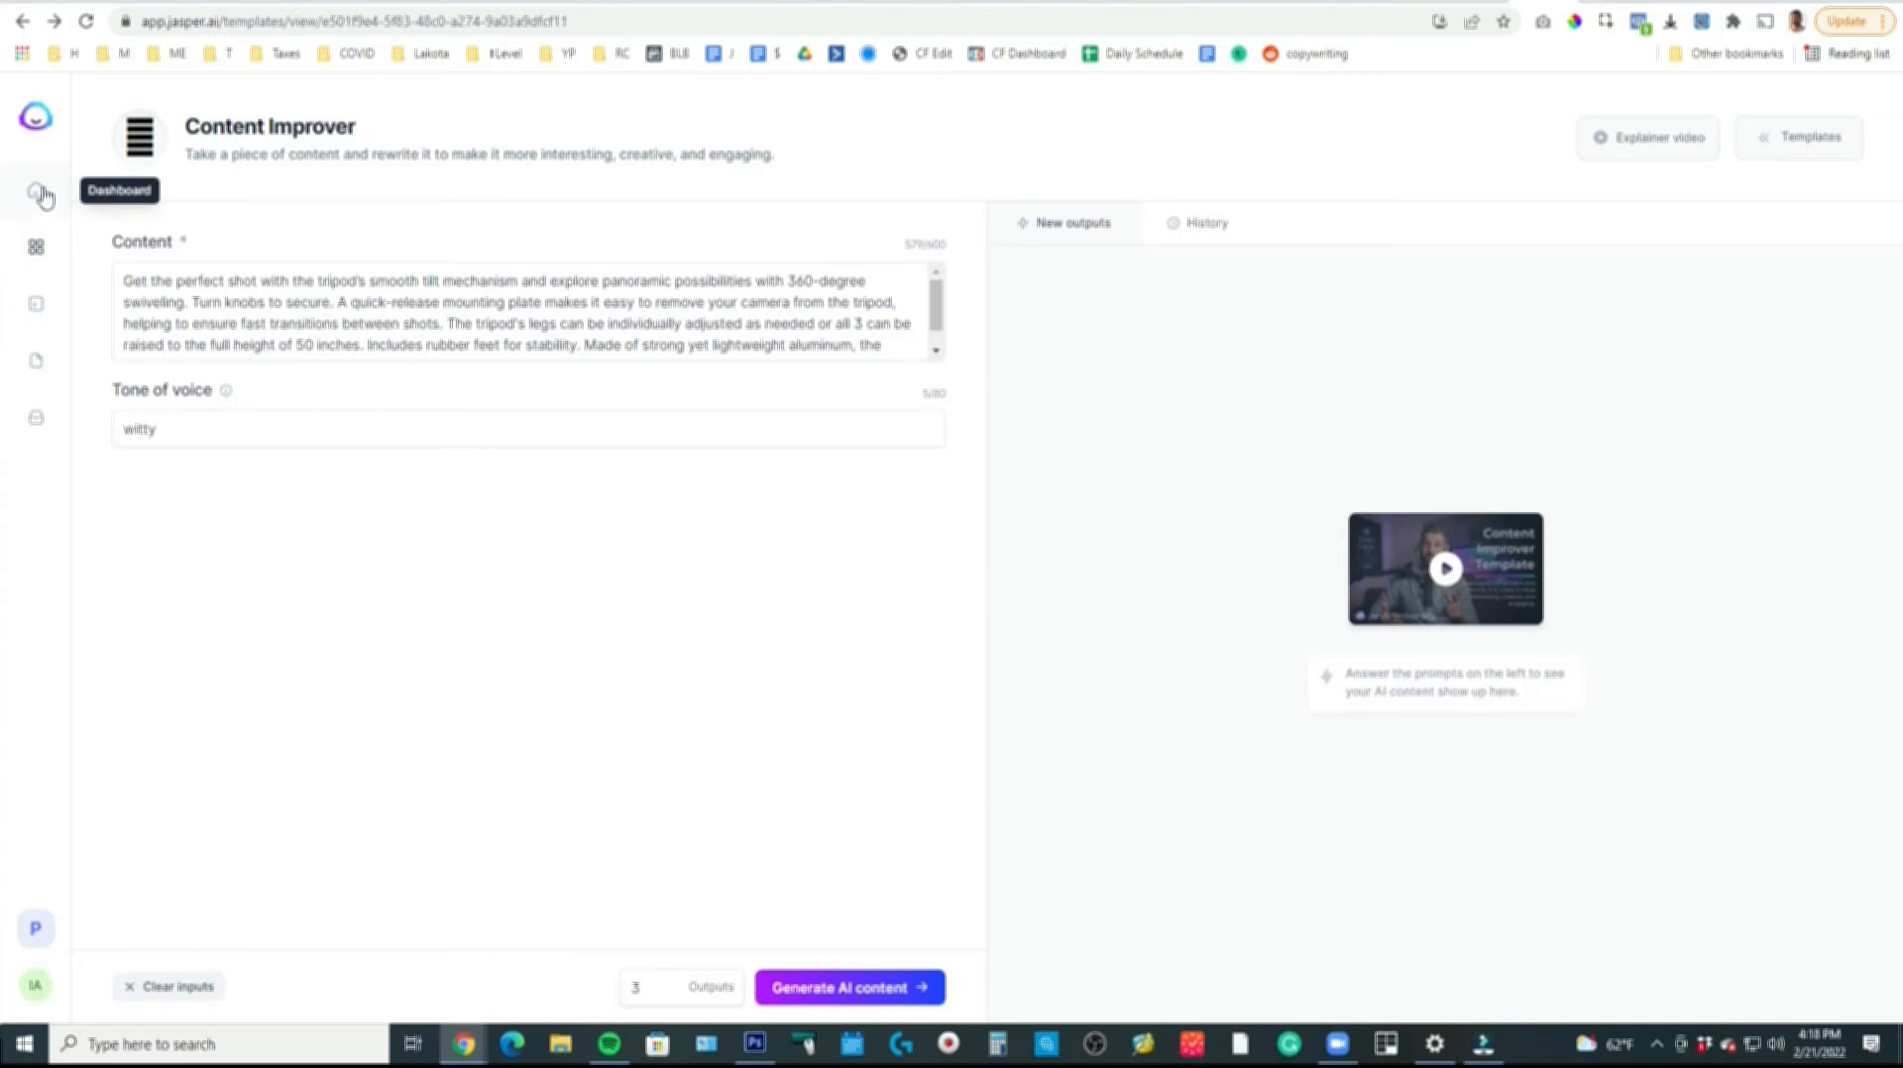
Browse the Ecommerce and Email template categories and open the AIDA Framework template from the Frameworks category.
click(43, 196)
click(147, 226)
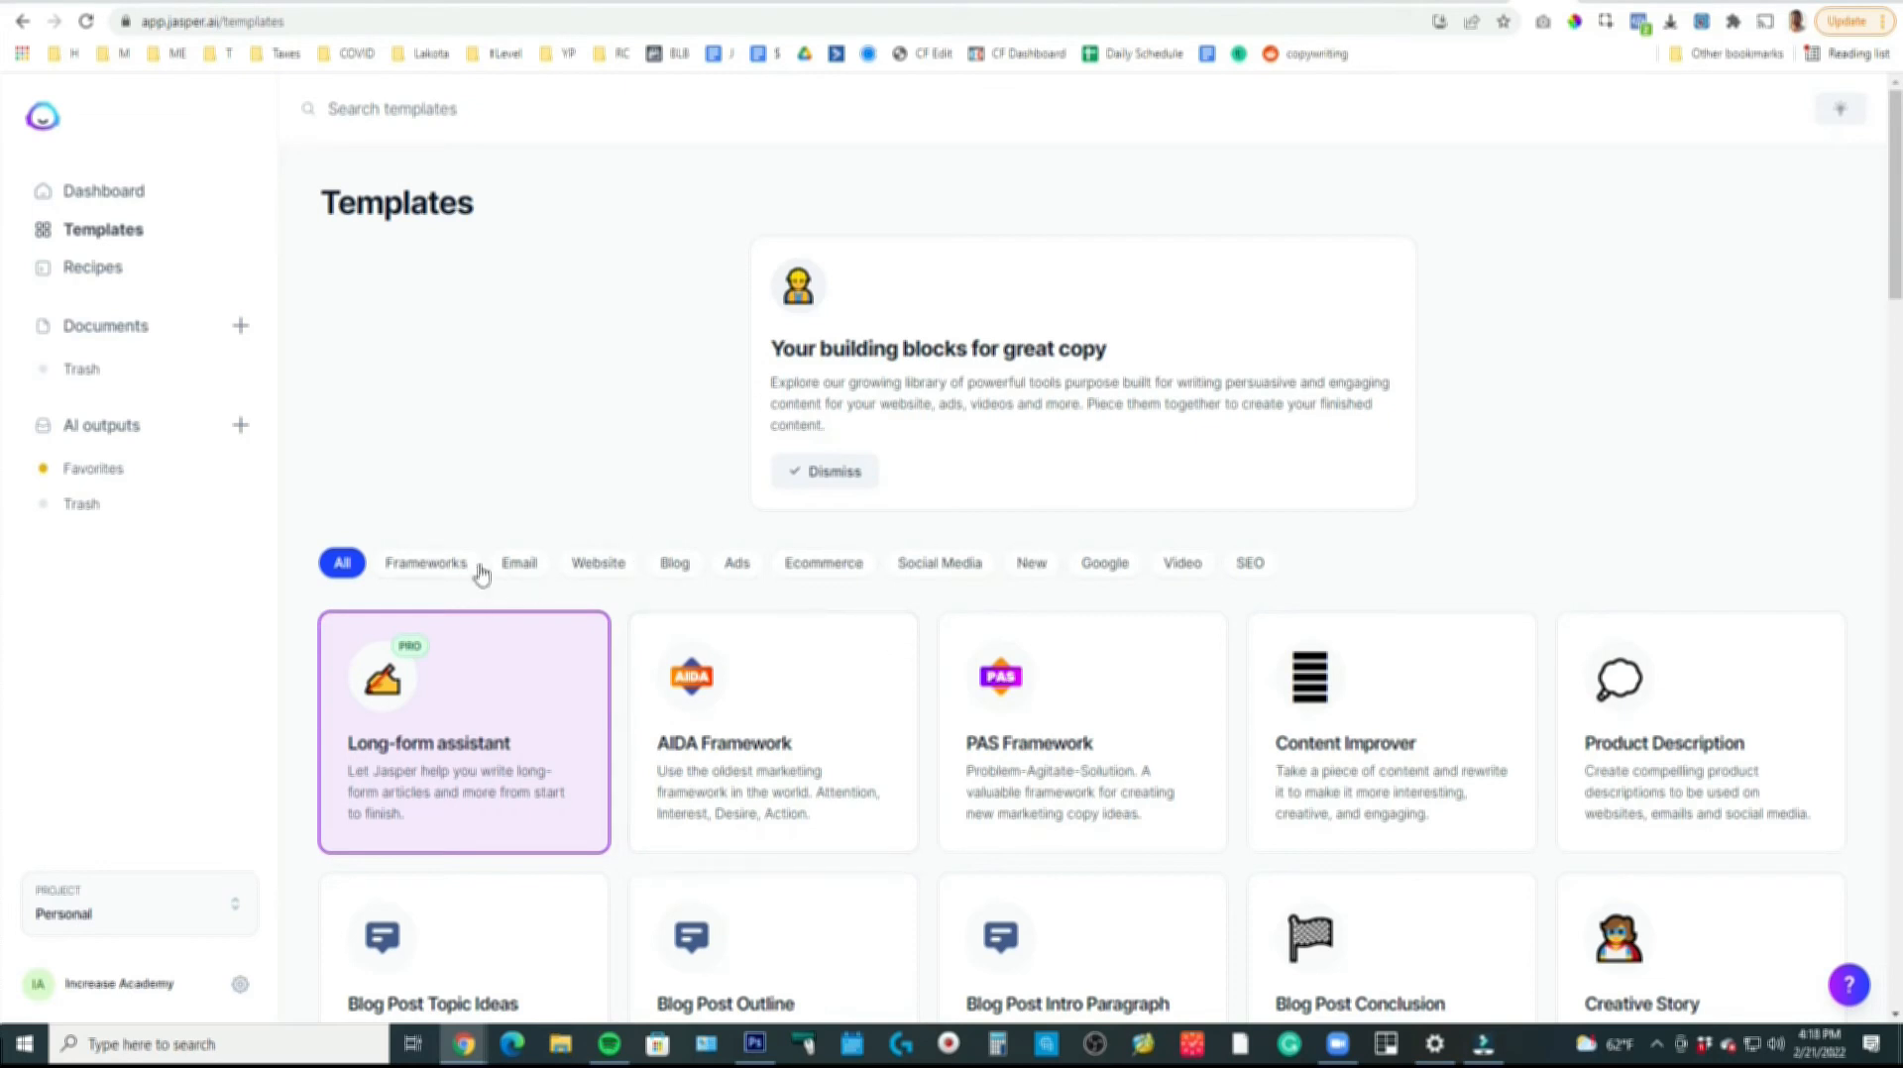
click(828, 565)
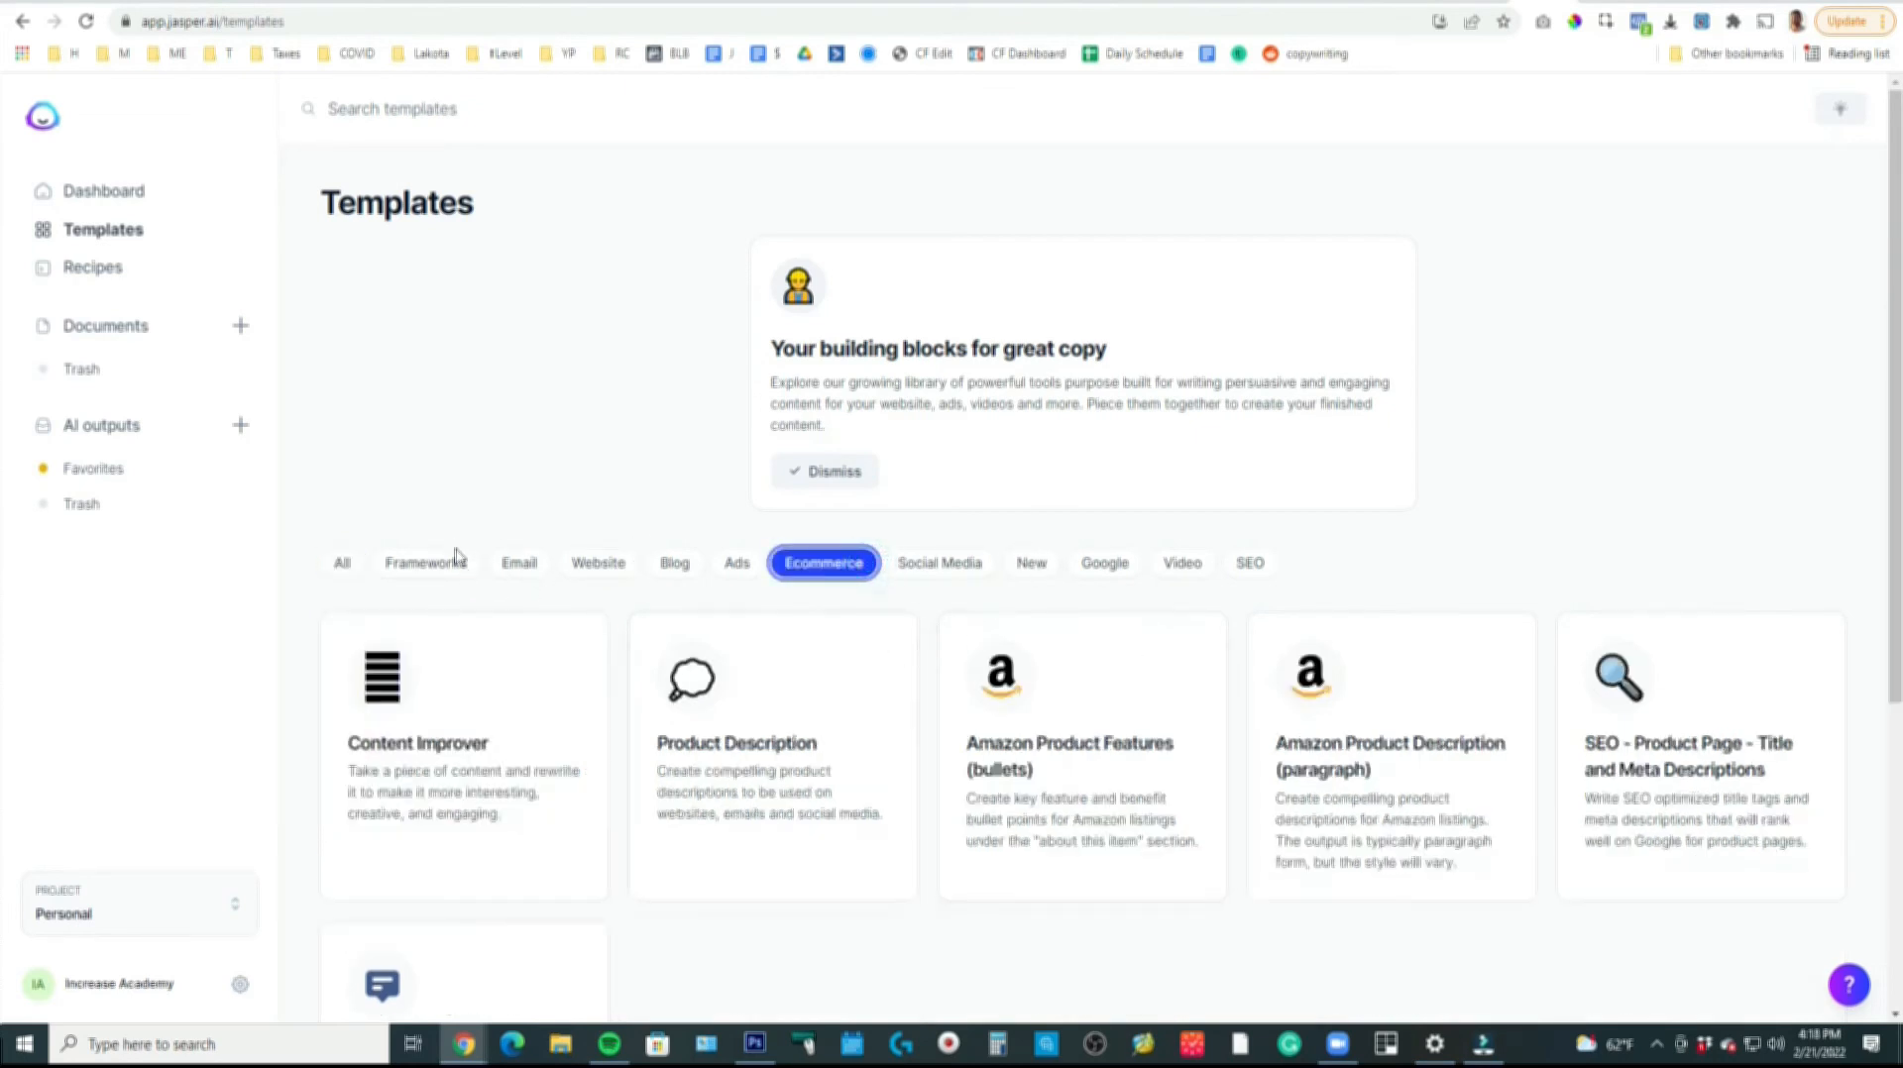
click(520, 564)
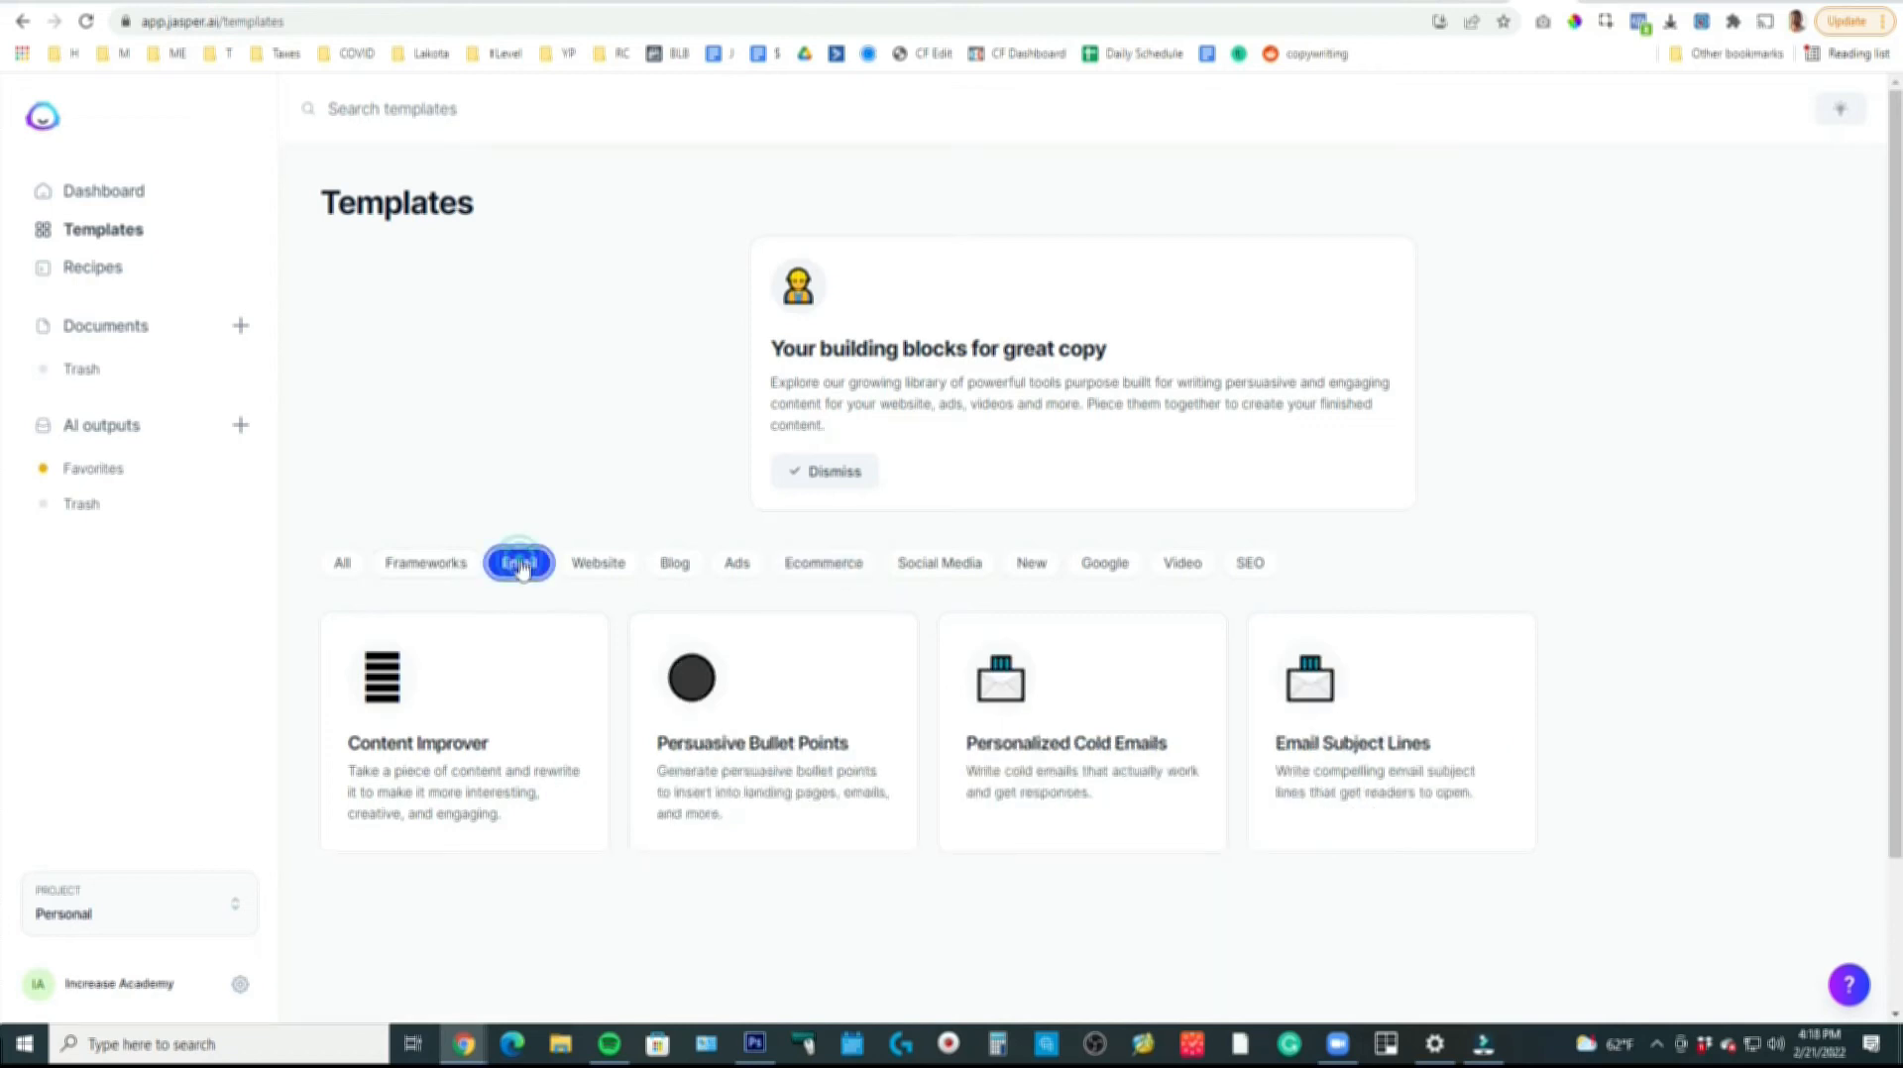
click(429, 567)
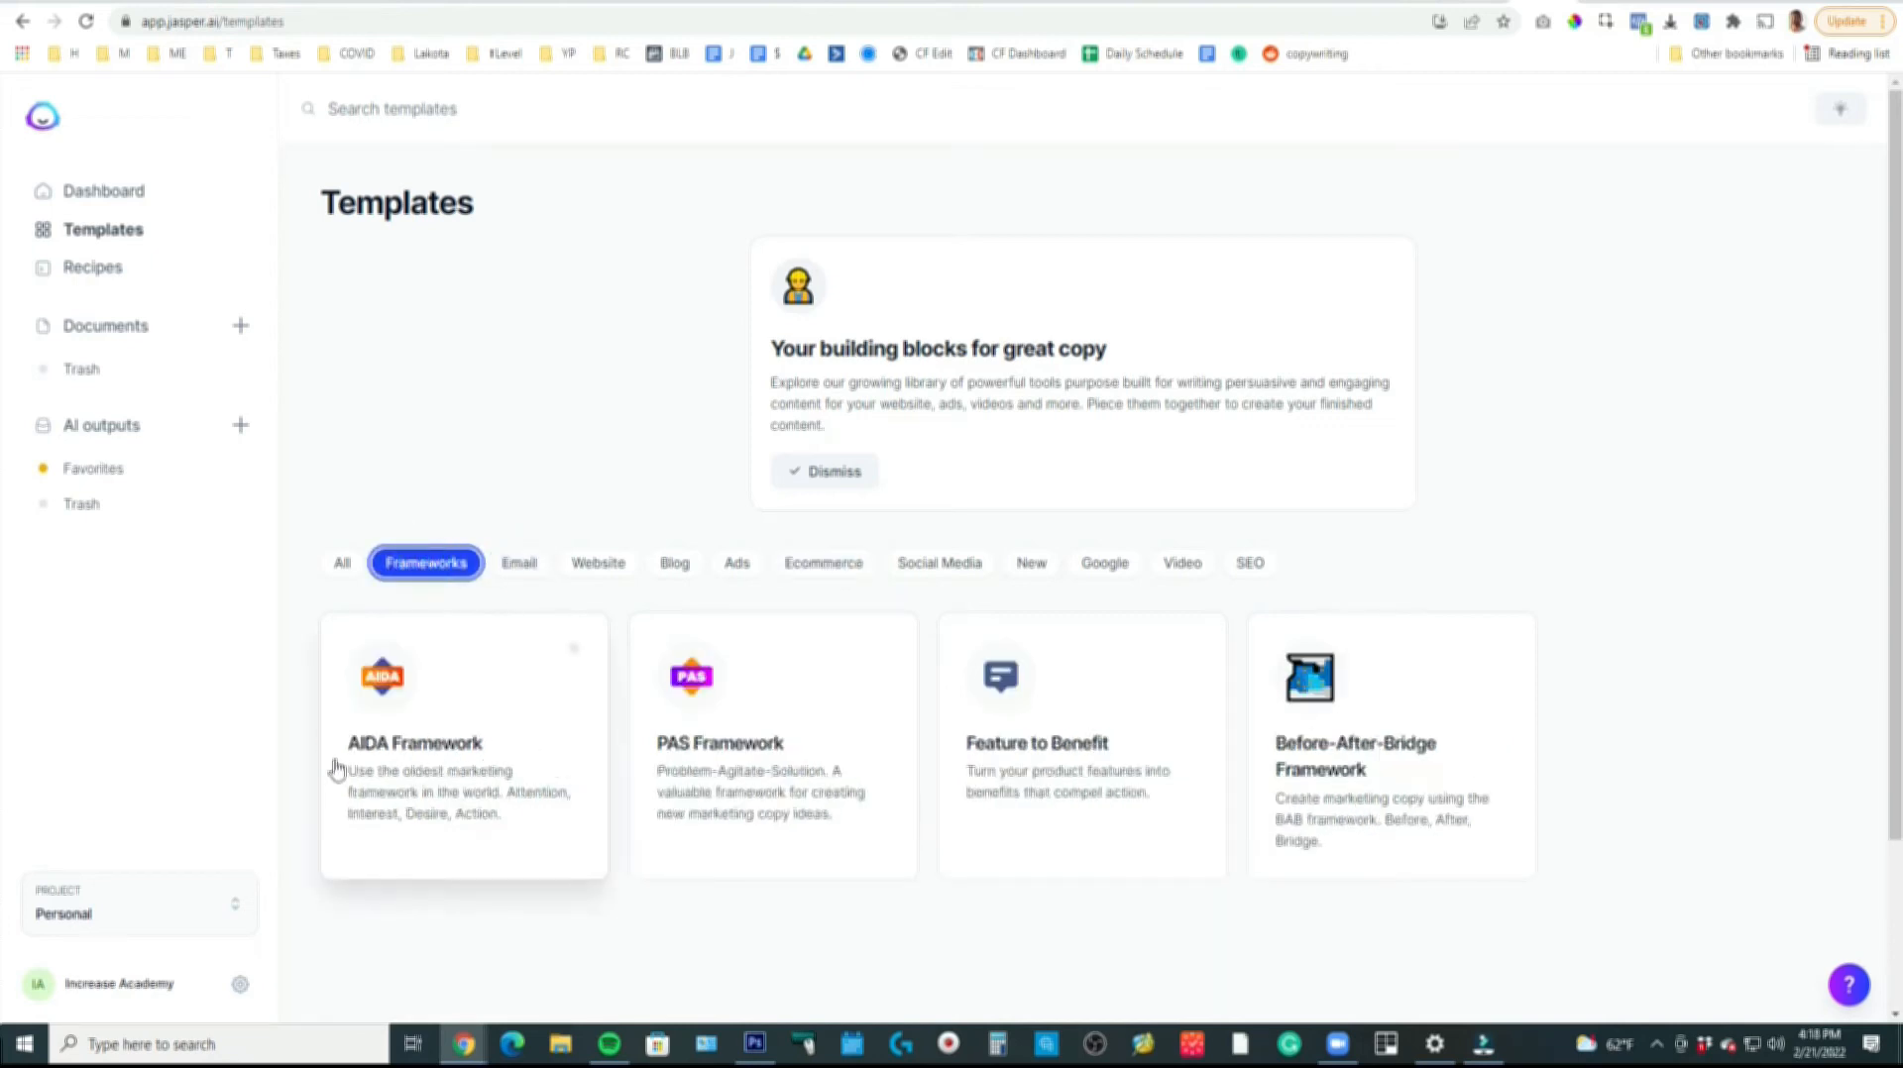
click(420, 723)
Replace the AIDA Framework's product description with the copied tripod description.
click(264, 369)
key(ctrl+a)
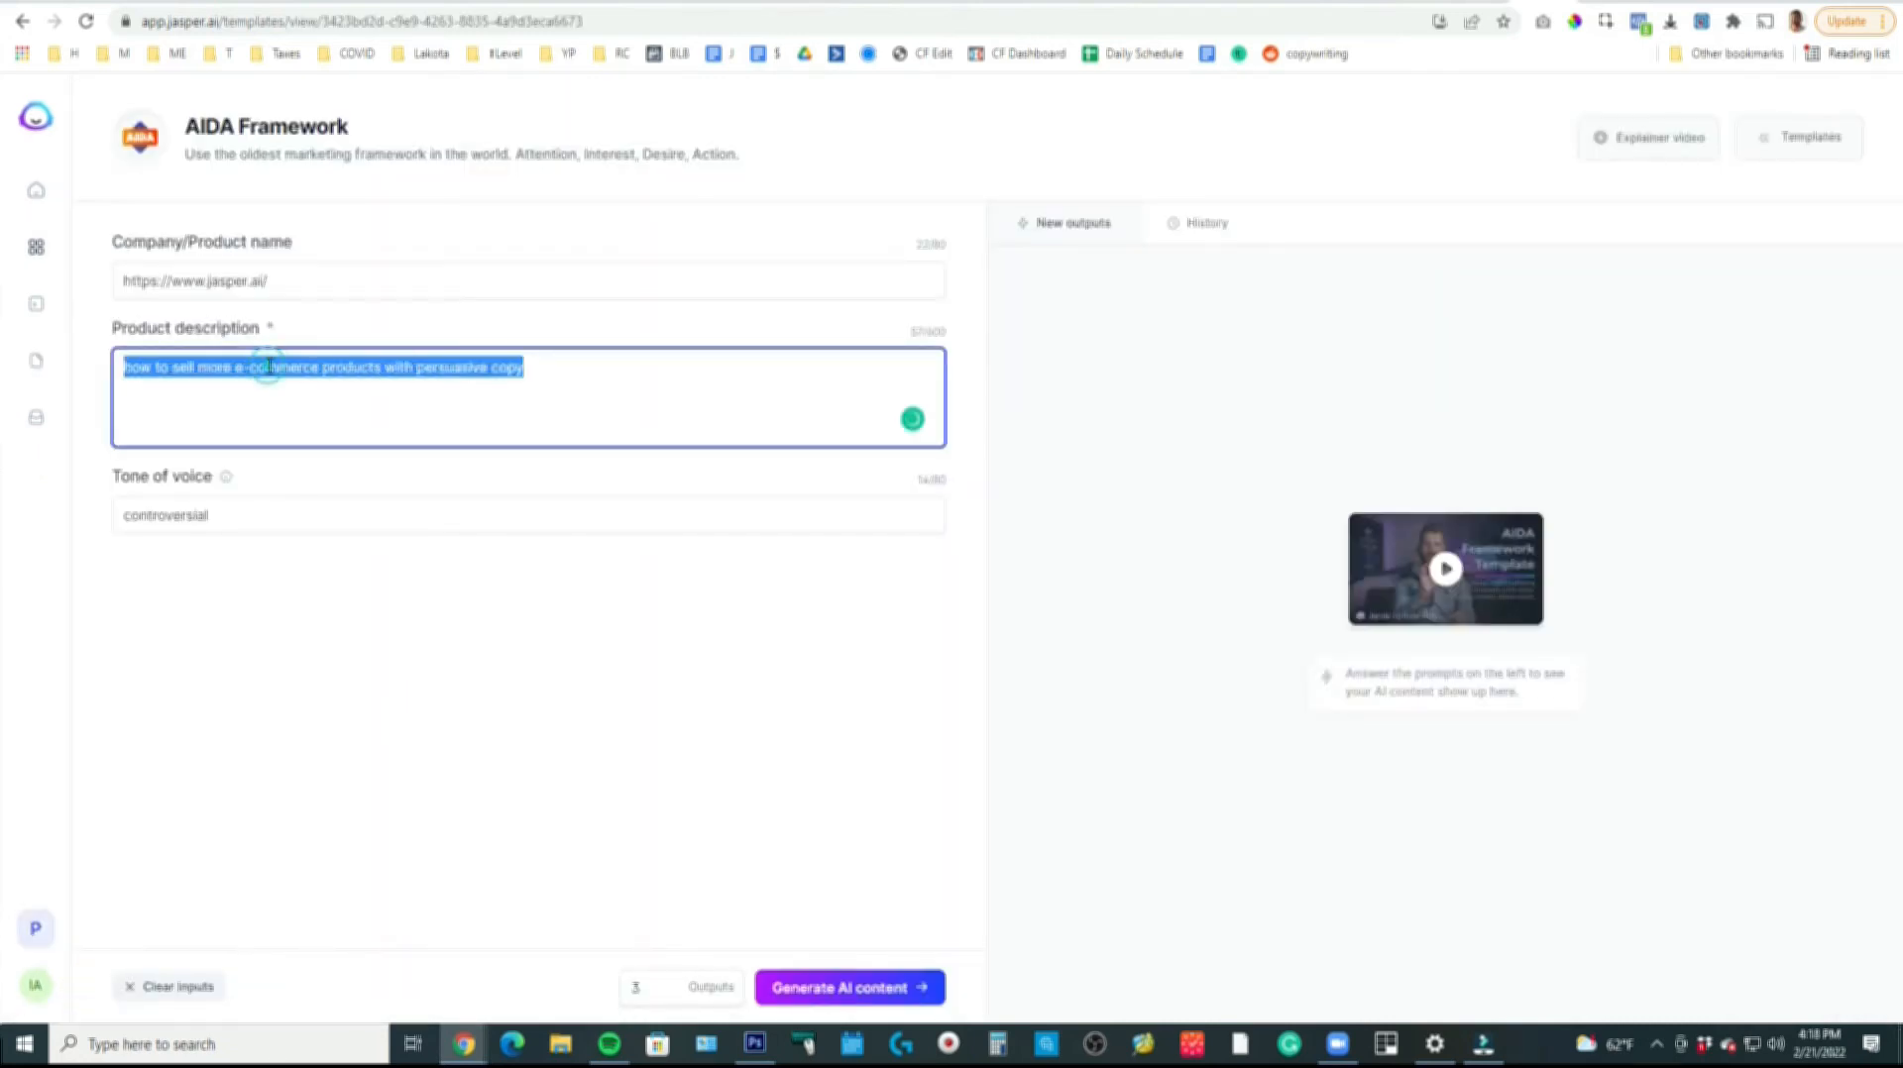
text(Get the perfect shot with the tripod's smooth tilt mechanism and explore panoramic possibilities with 360-degree swiveling. Turn knobs to secure. A quick-release mounting plate makes it easy to remove your camera from the tripod, helping to ensure fast transitions between shots. The tripod's legs can be individually adjusted as needed or all 3 can be raised to the full height of 50 inches. Includes rubber feet for stability. Made of strong yet lightweight aluminum, the tripod transitions effortlessly from one spot to another and transports easily. Includes carrying case.).)
Set the company/product name to the Amazon listing's title, "Amazon Basics 50-inch Lightweight Camera Mount Tripod Stand With Bag".
click(297, 280)
key(ctrl+a)
click(1608, 2)
scroll(1083, 557, up, 15)
scroll(957, 416, up, 8)
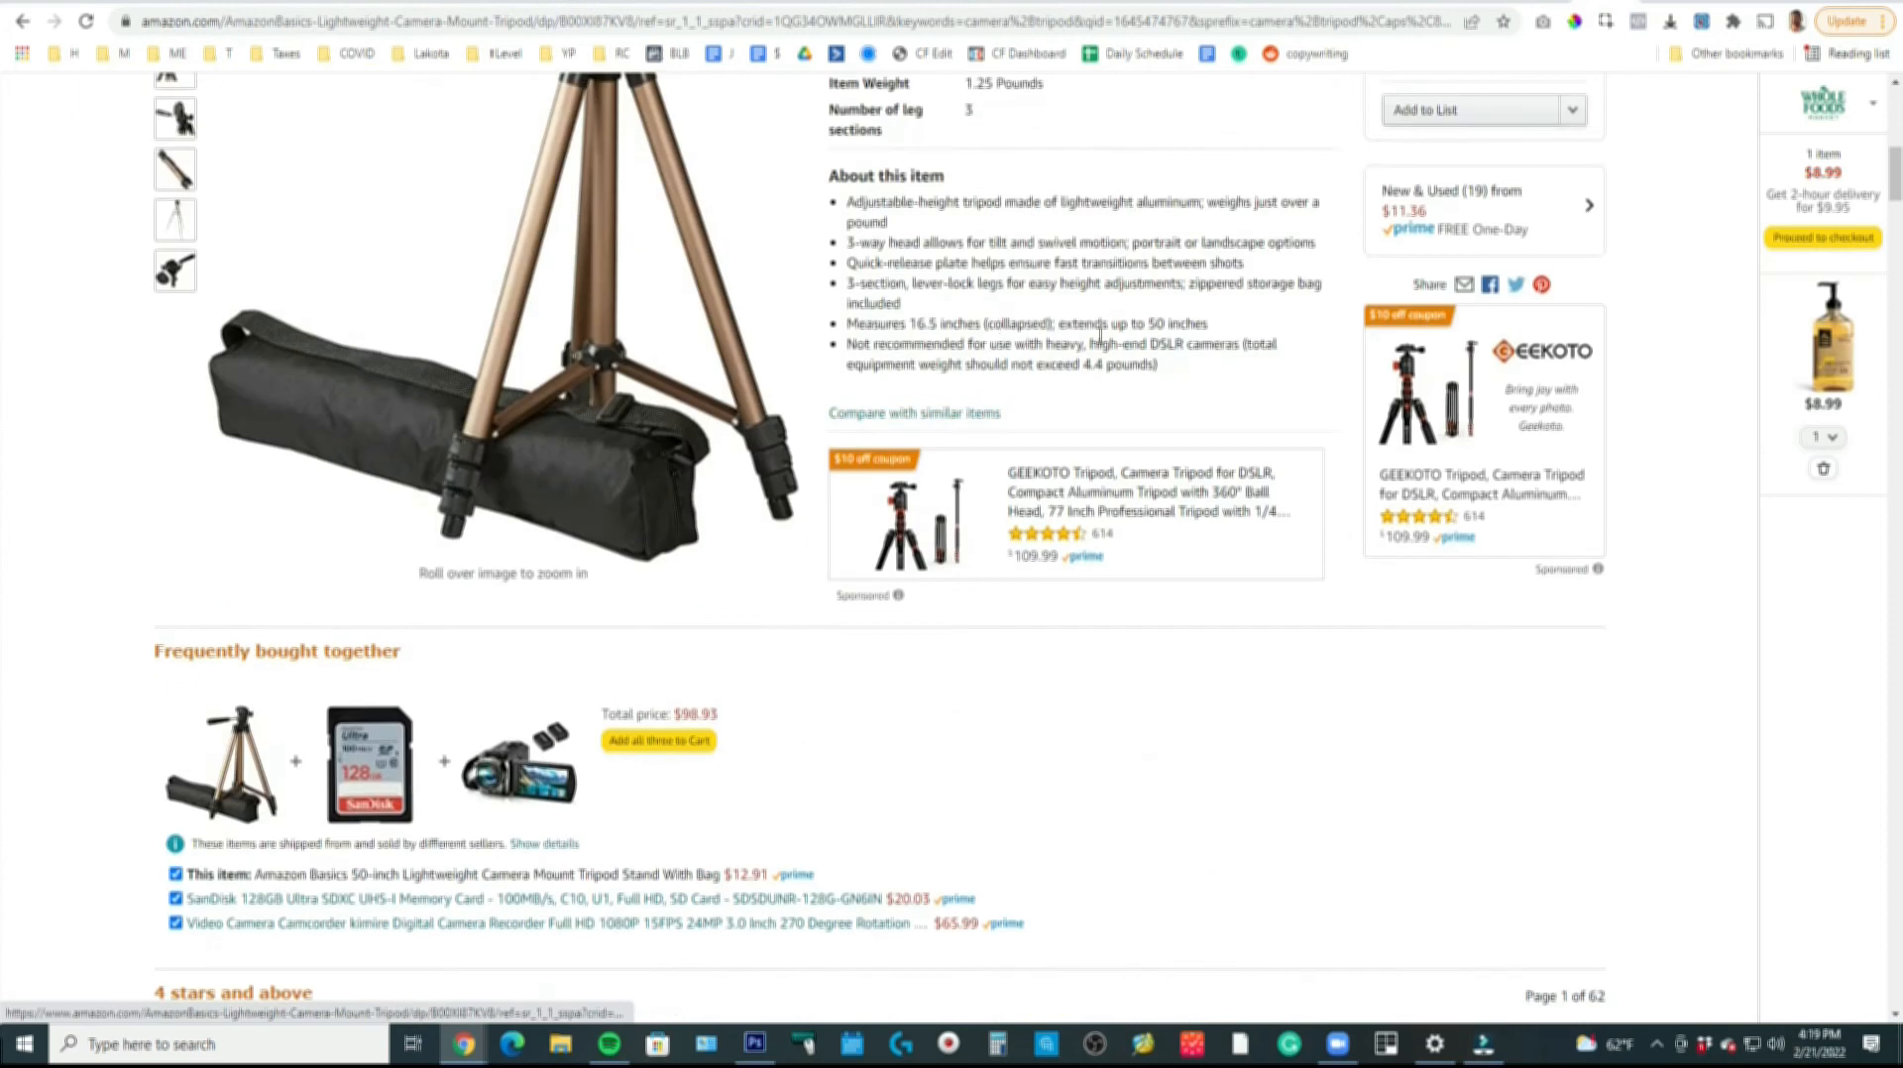
click(1552, 2)
click(363, 271)
key(ctrl+a)
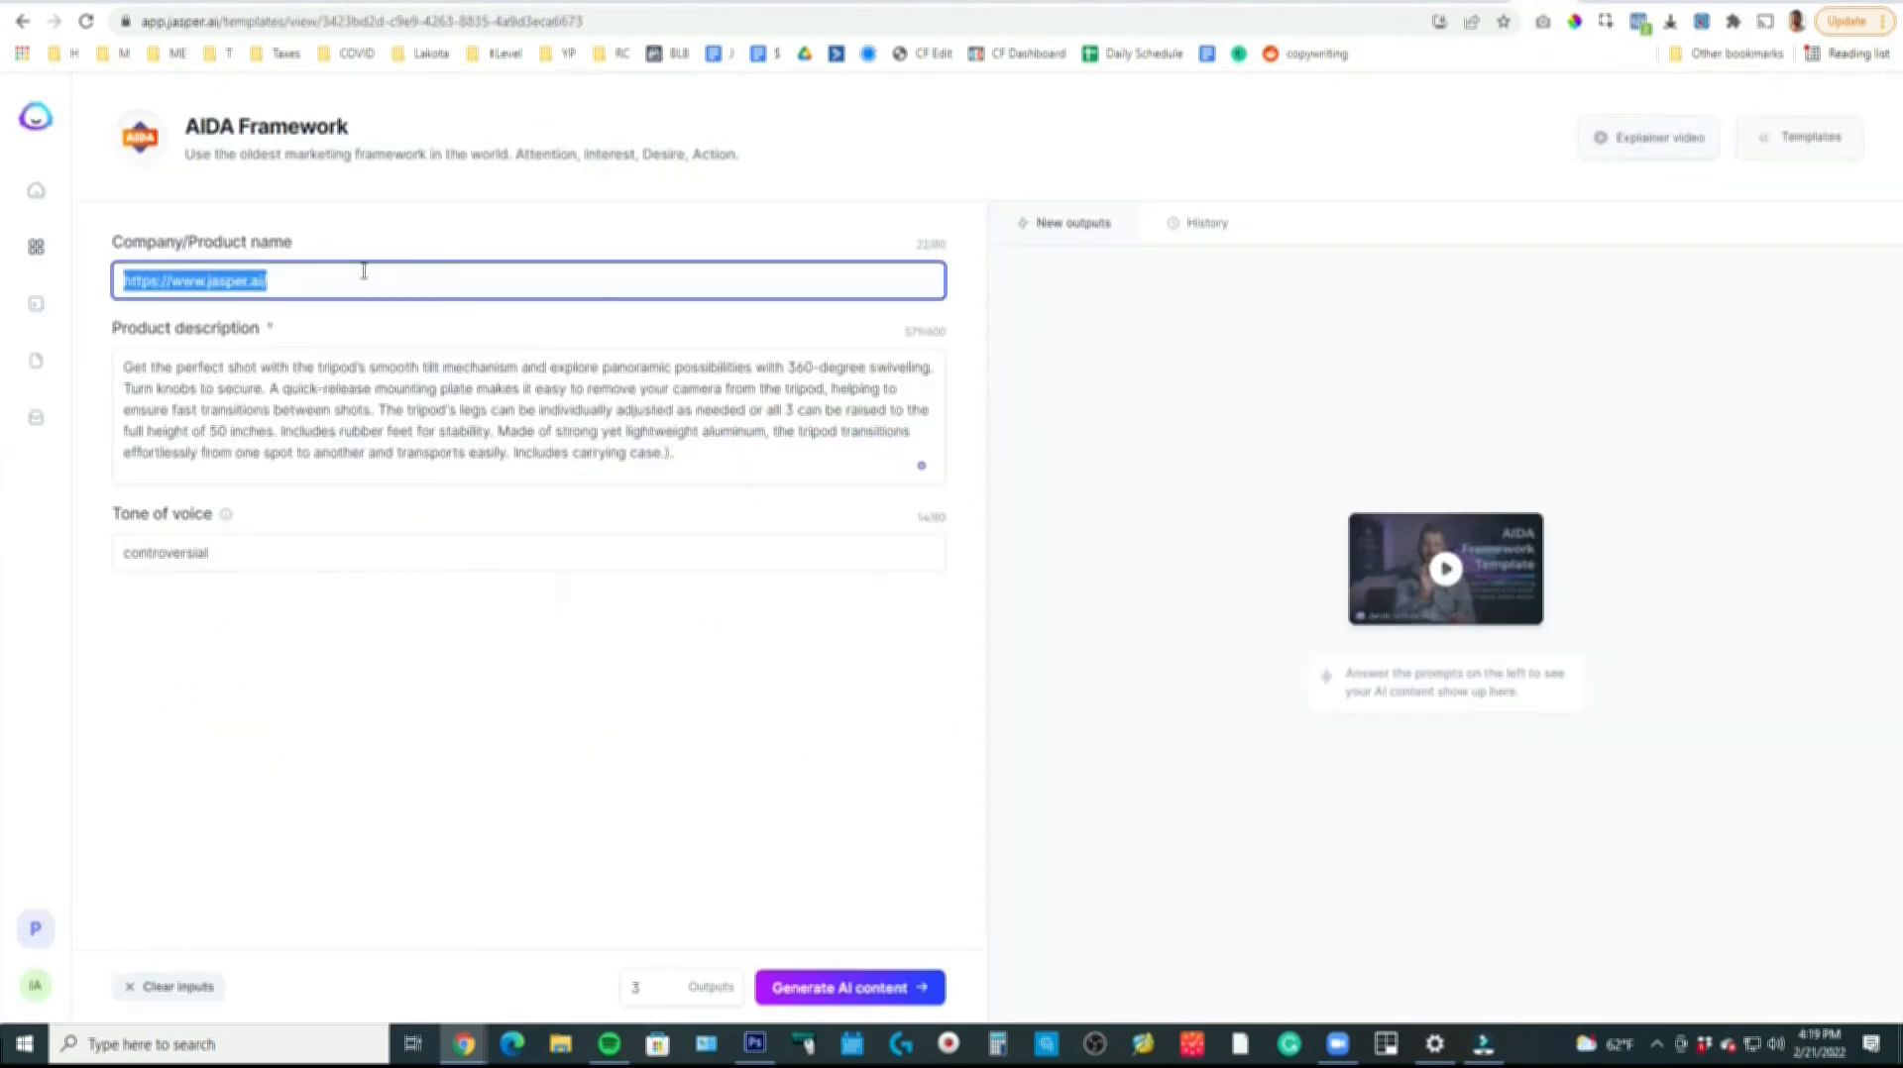
text(Amazon Basics 50-inch Lightweight Camera Mount Tripod Stand With Bag)
Set the tone of voice to witty and generate three AIDA outputs for the tripod.
click(231, 554)
key(ctrl+a)
text(wit)
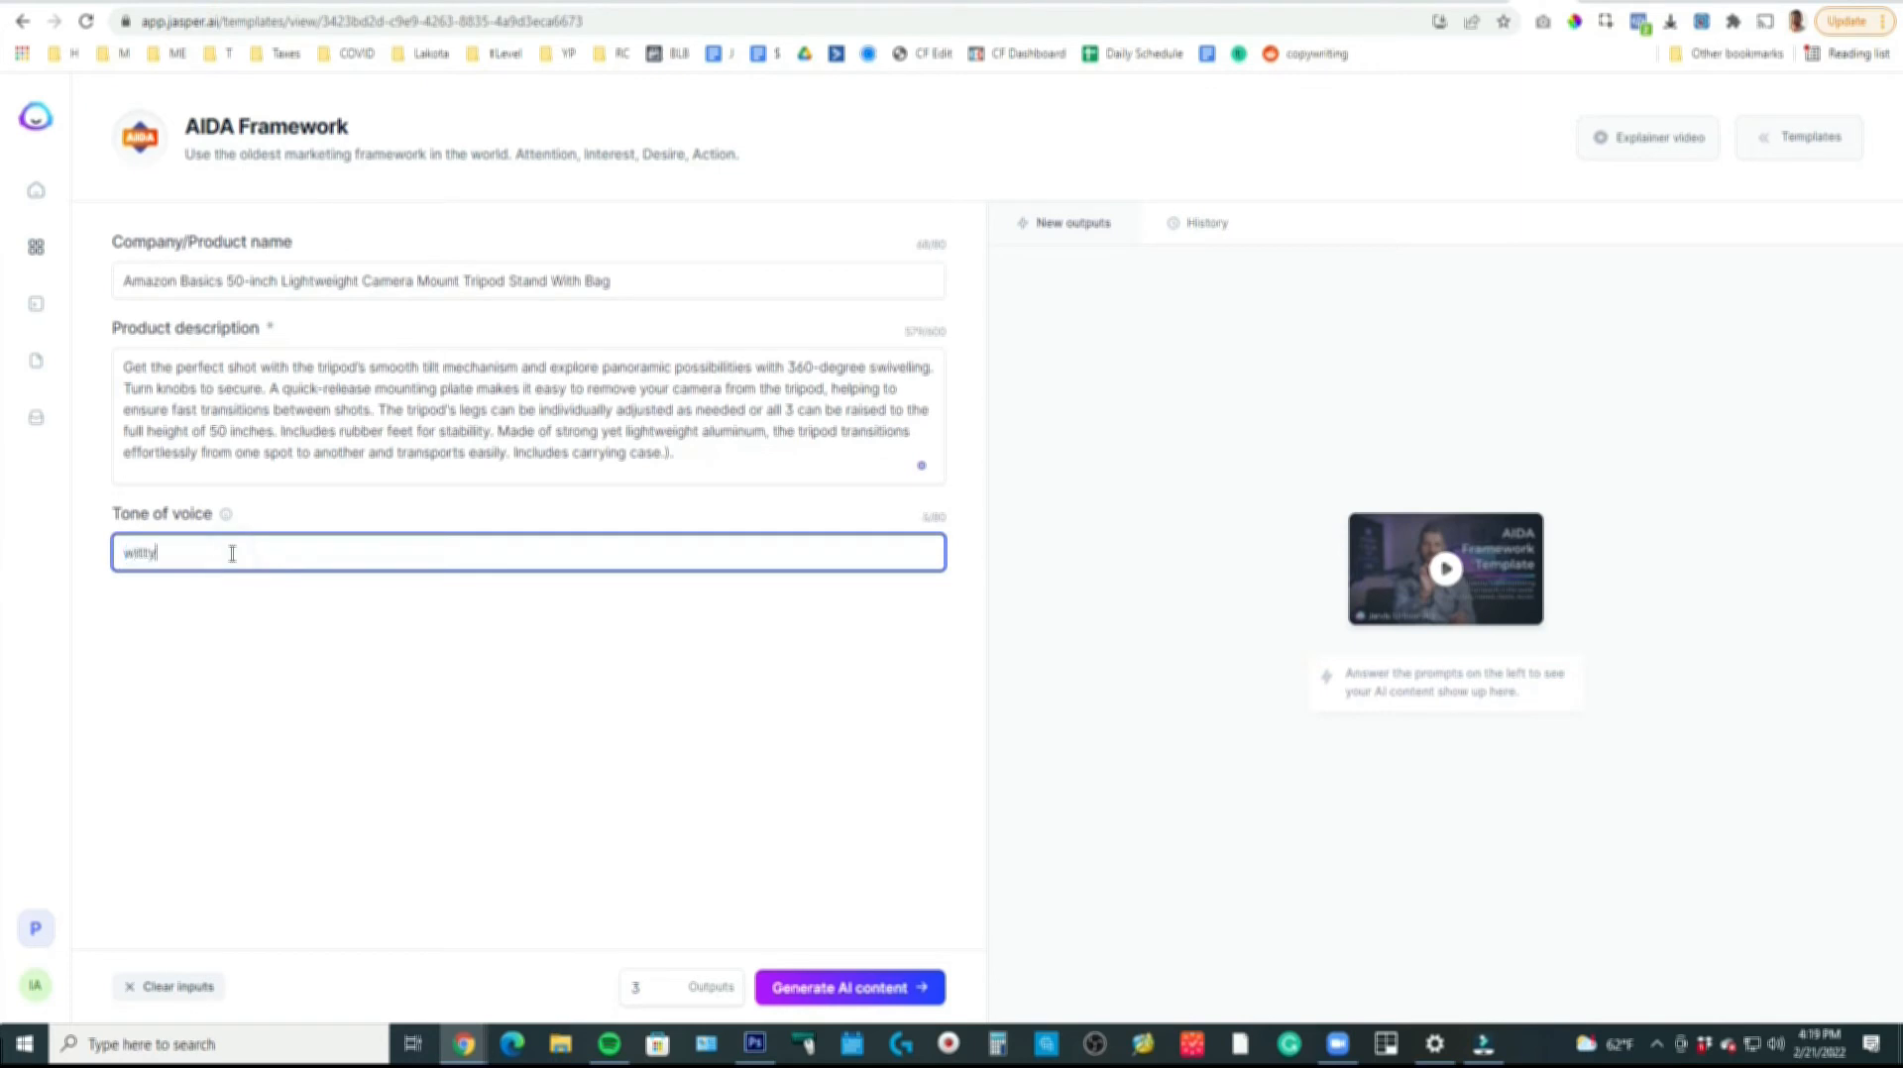
text(ty)
click(848, 988)
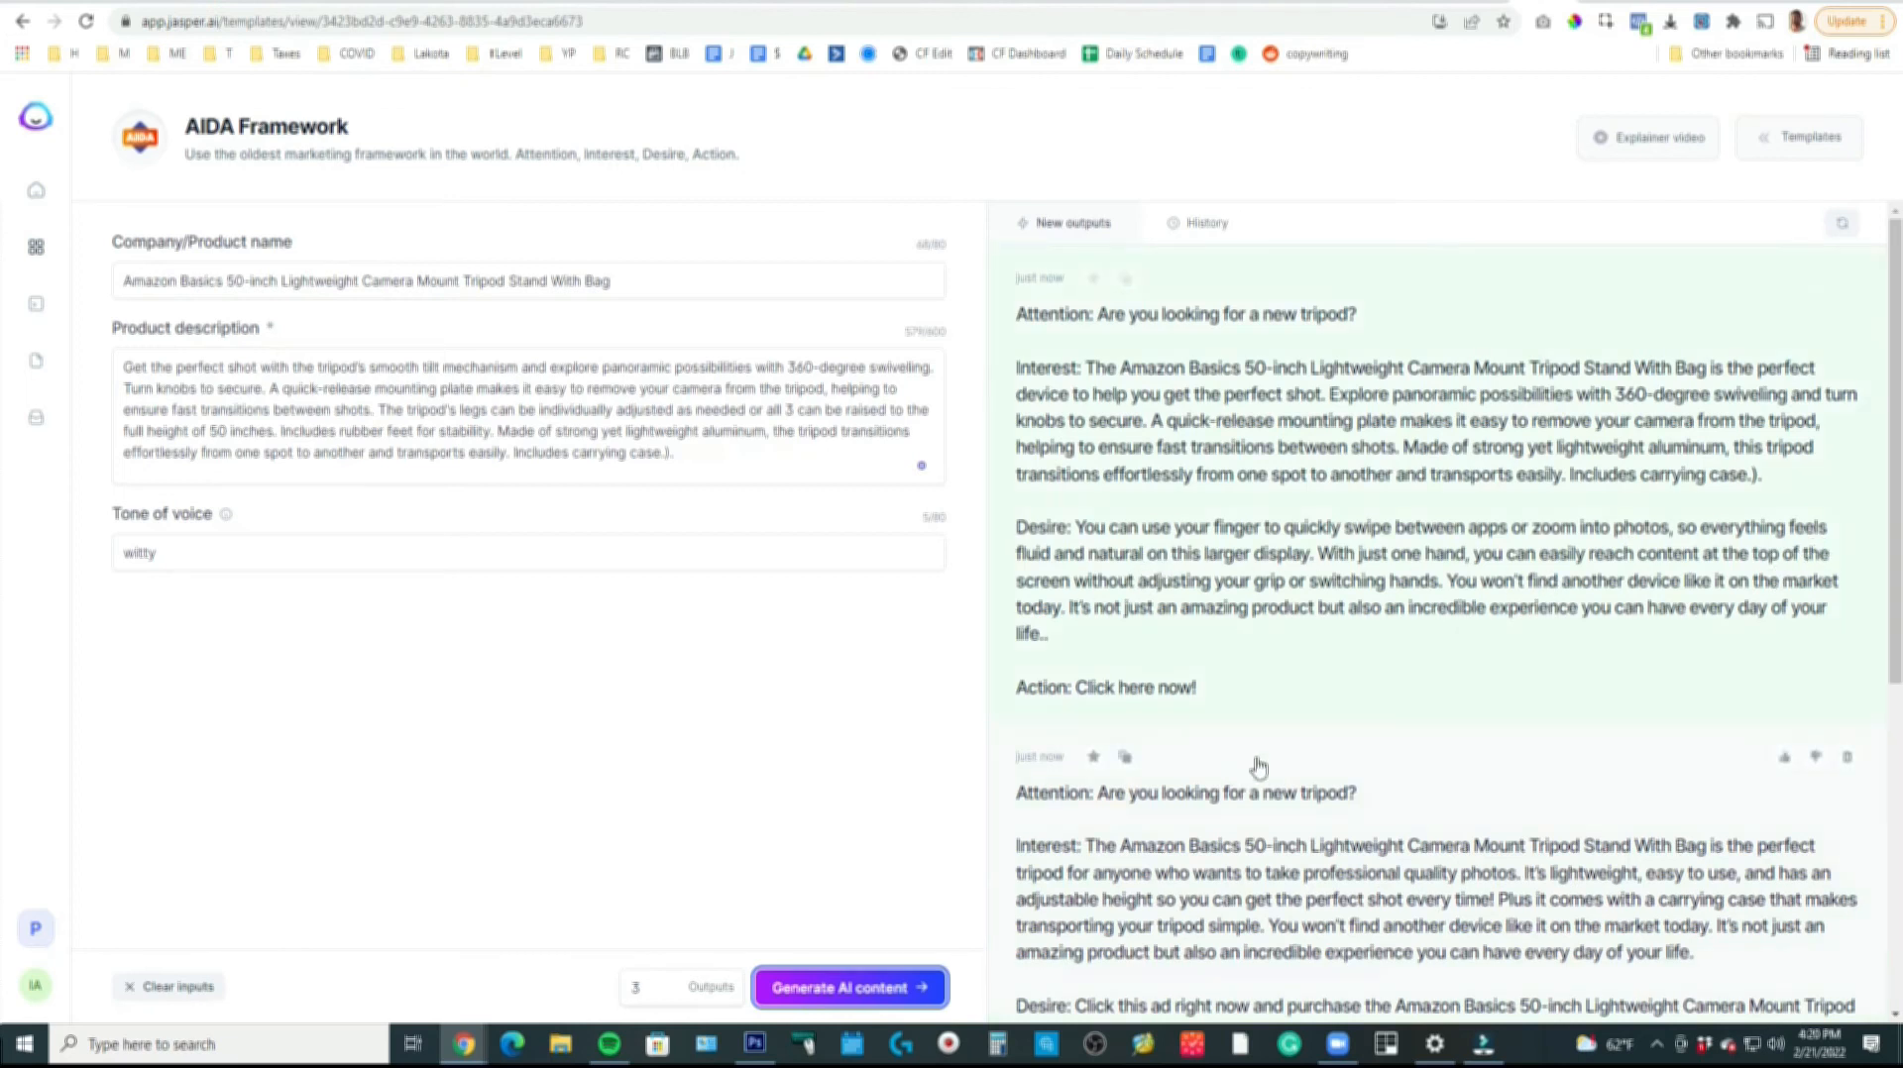
Review the generated AIDA copy and generate another set of three outputs with the same inputs.
scroll(1486, 607, down, 2)
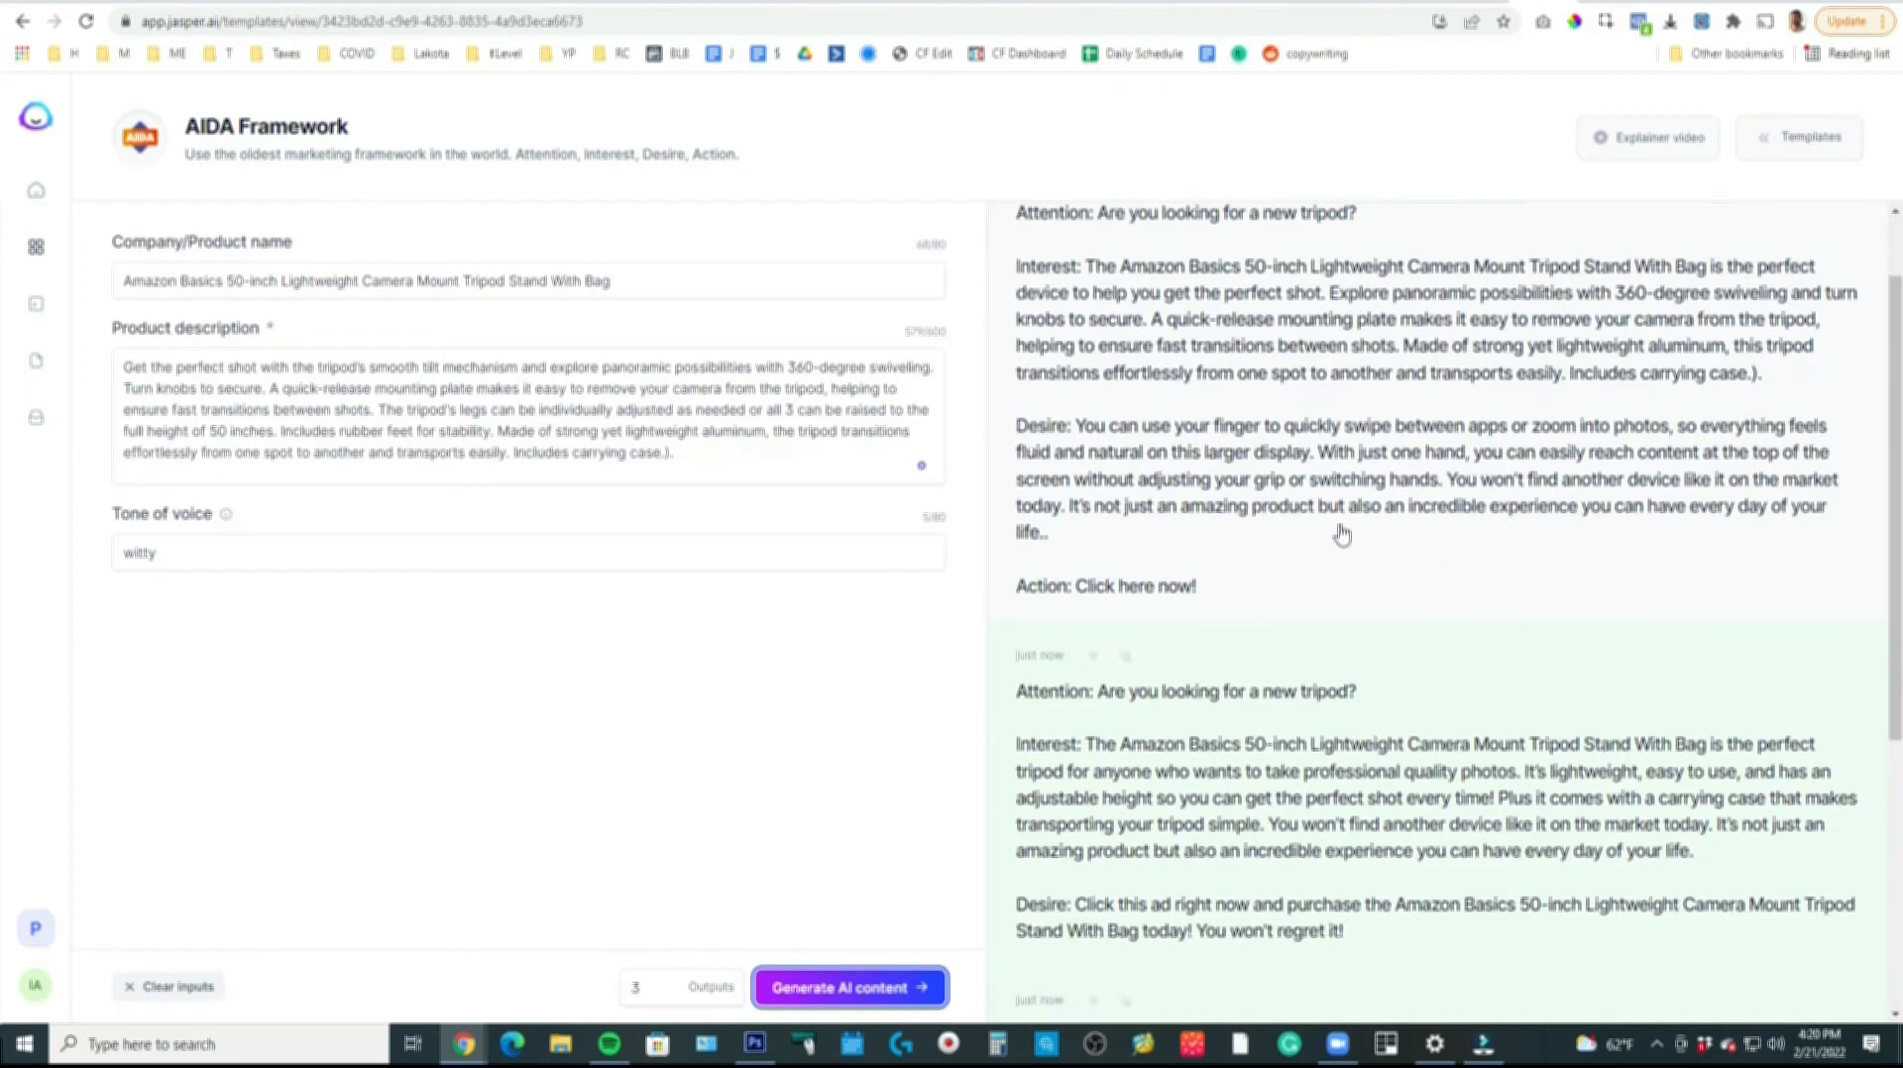
scroll(1339, 534, up, 2)
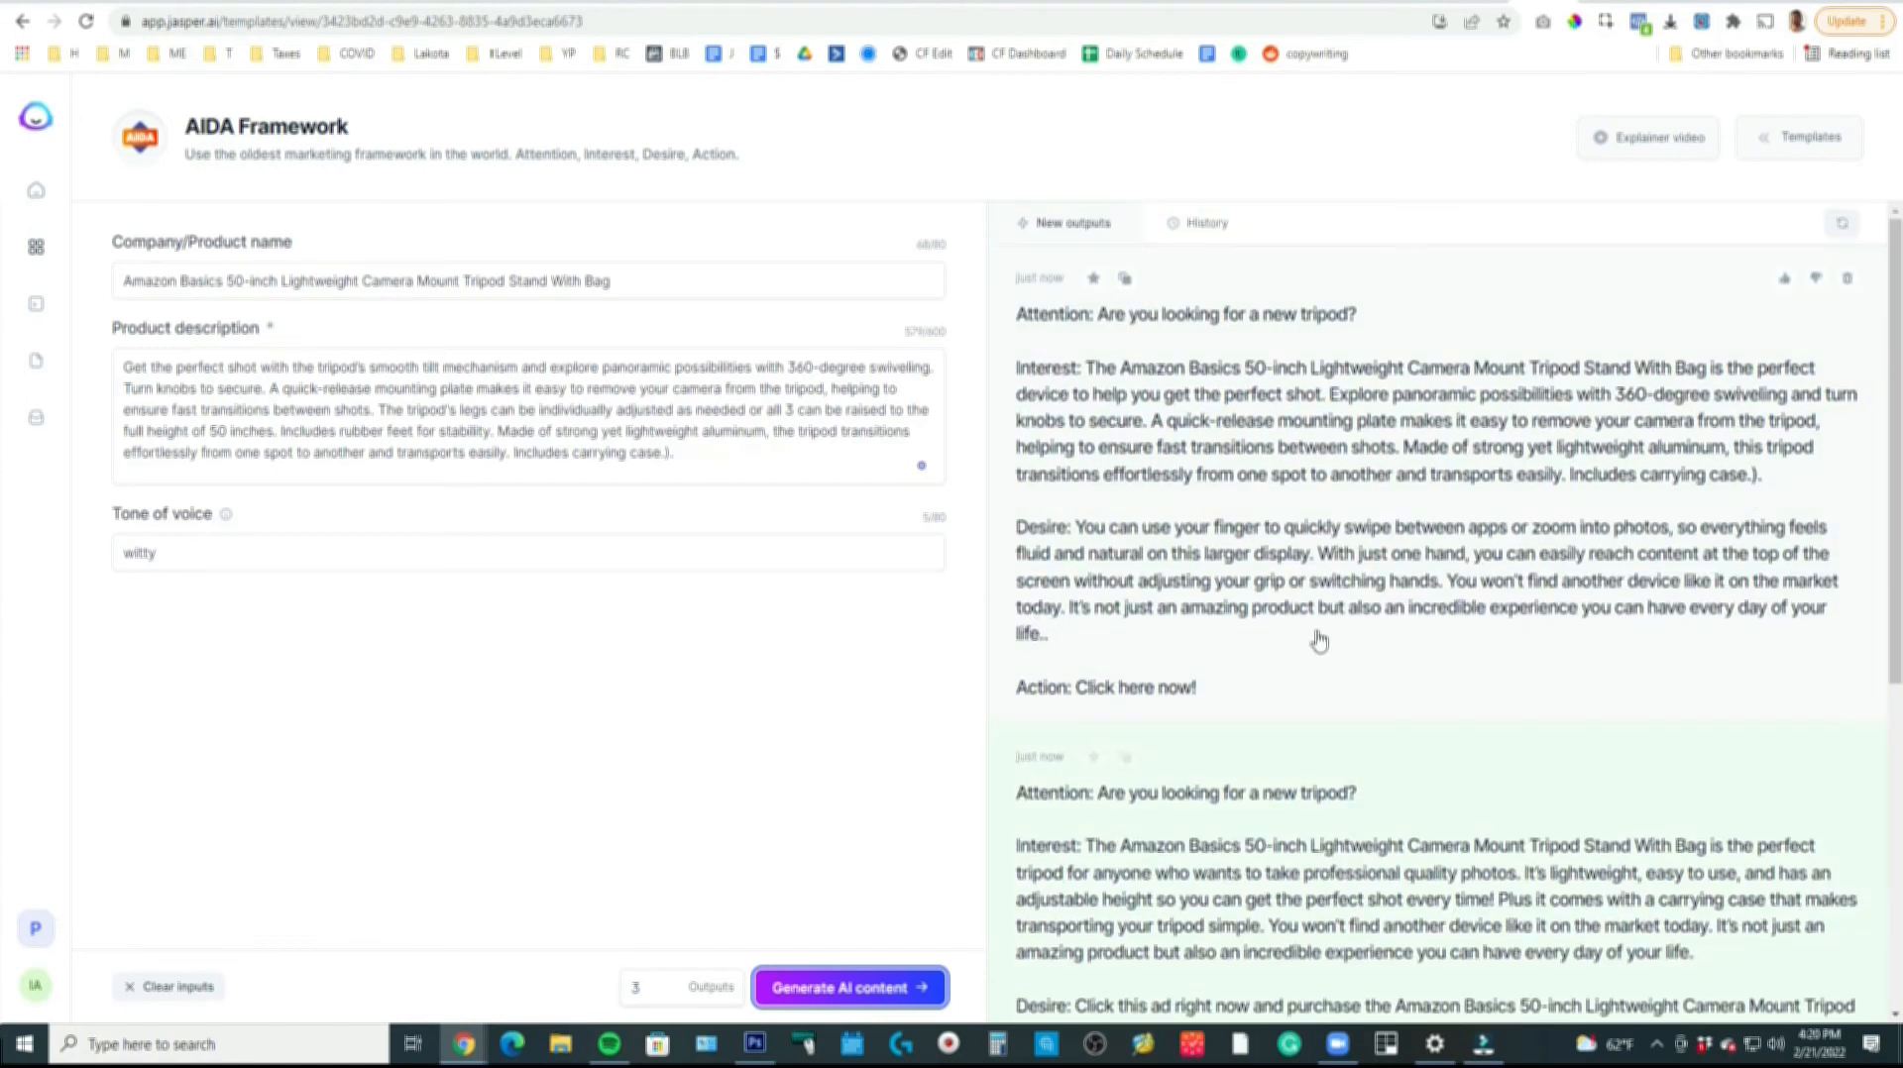
click(838, 988)
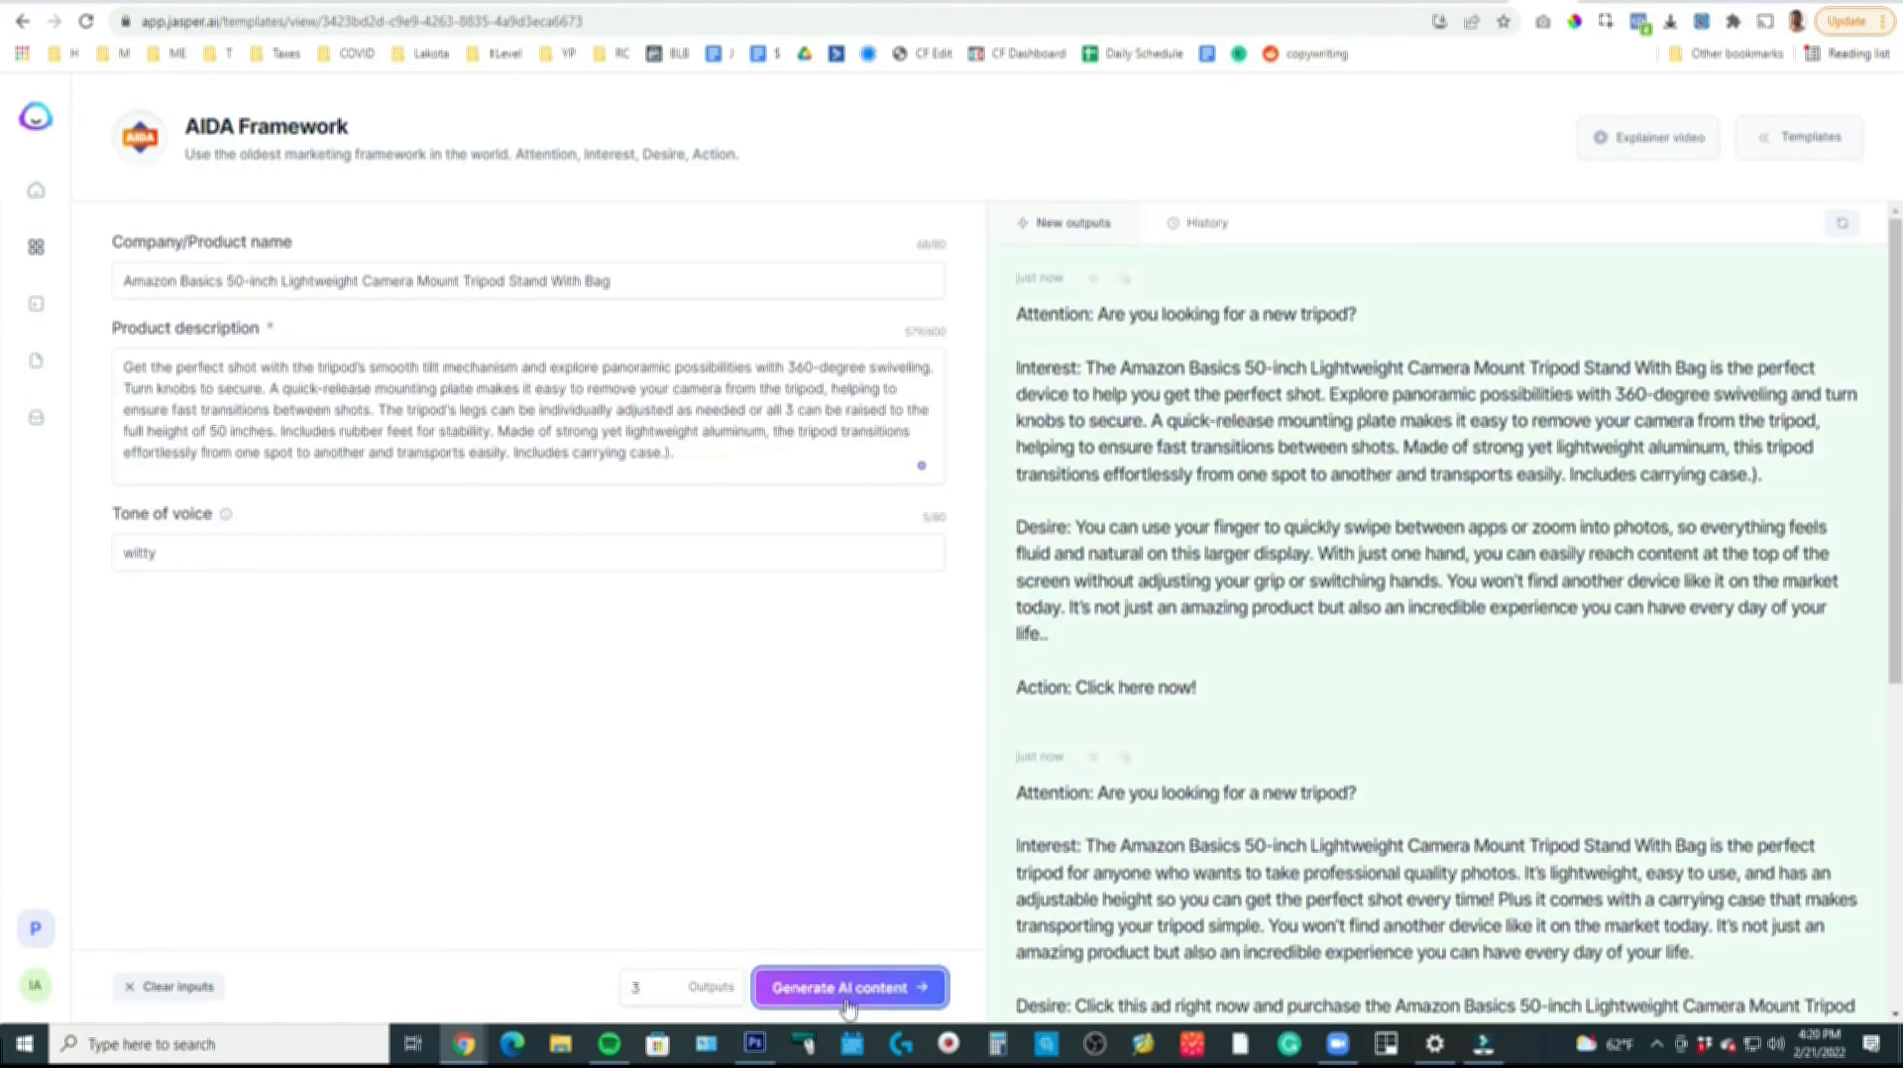